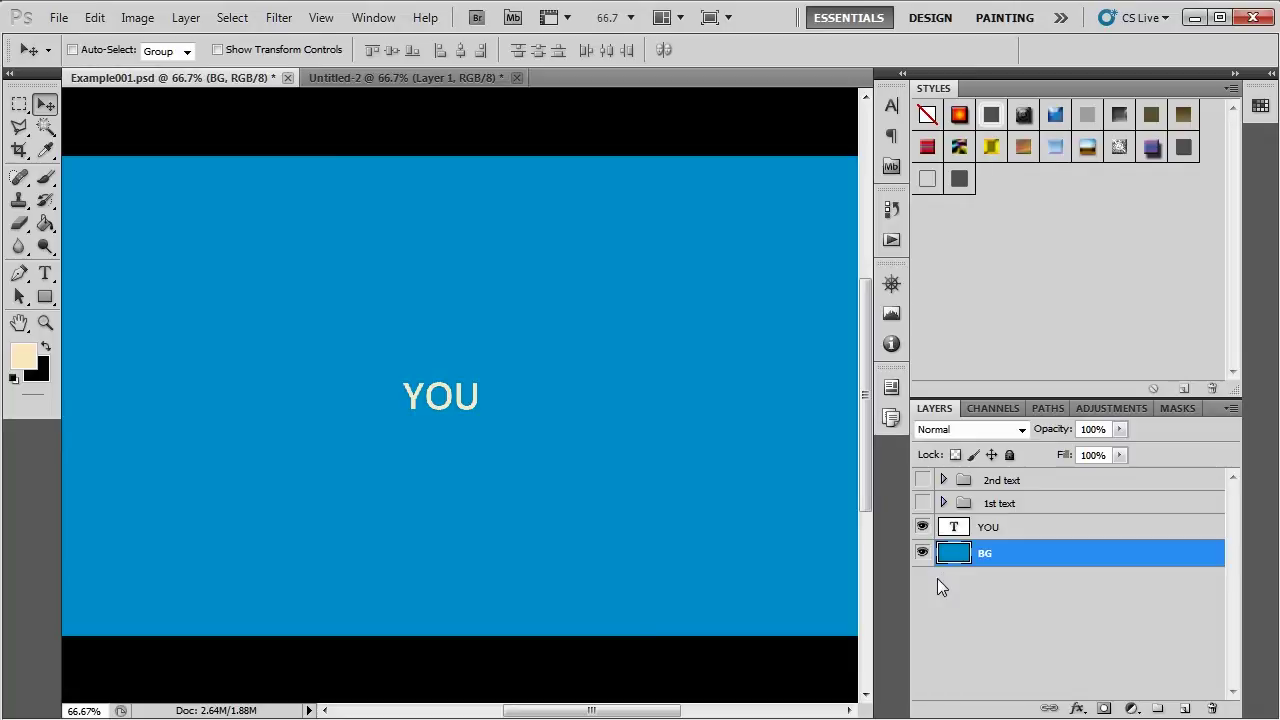
# Preview the 1st text and 2nd text groups one at a time alongside the YOU layer
pyautogui.click(983, 530)
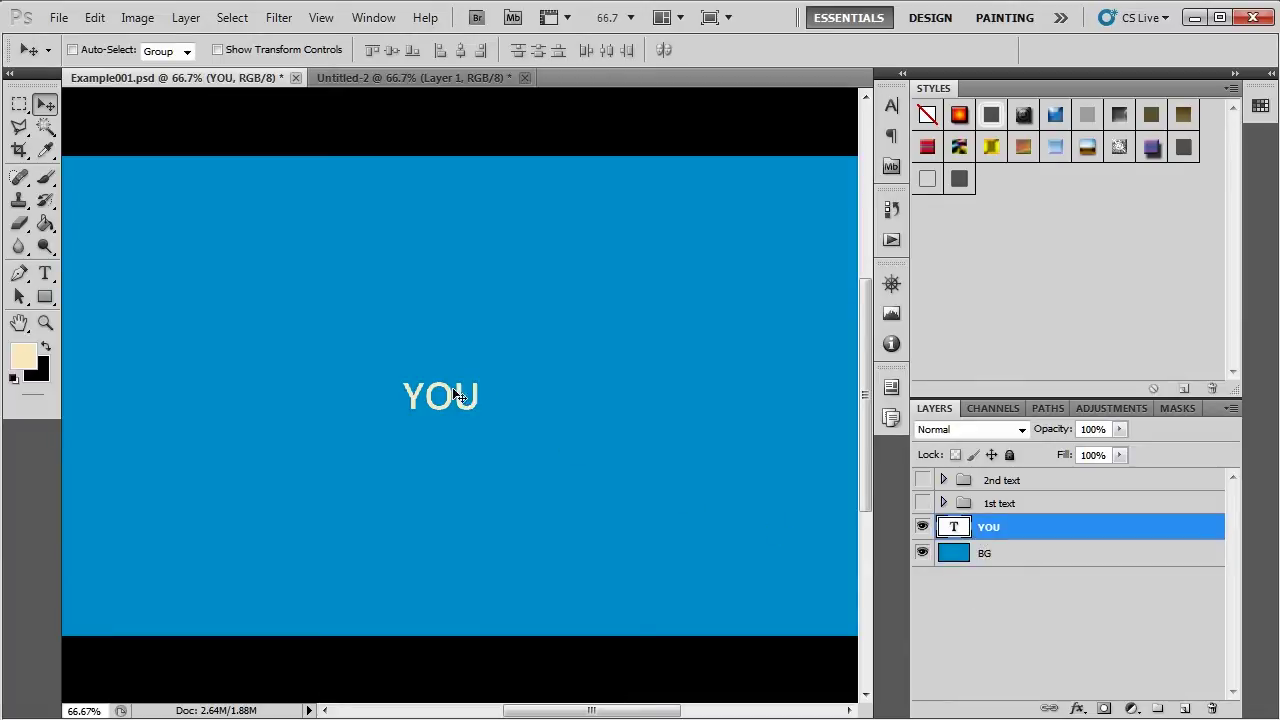
pyautogui.click(921, 503)
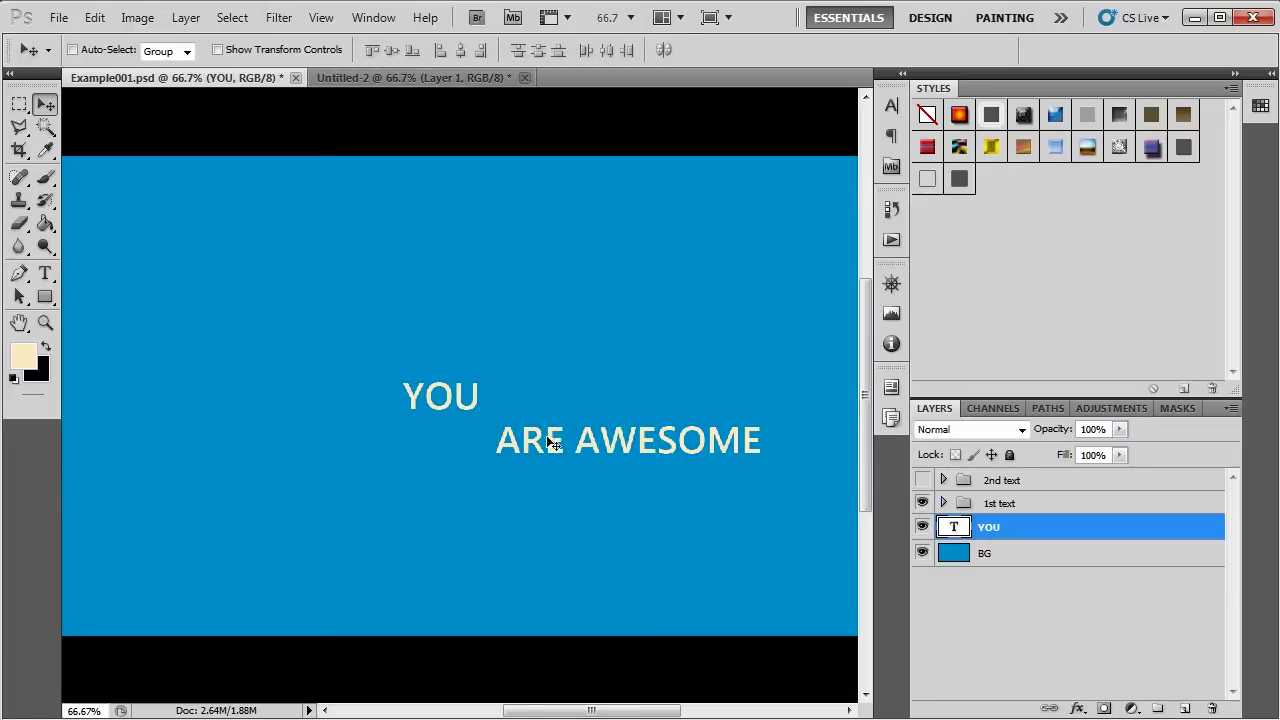
pyautogui.click(922, 503)
pyautogui.click(922, 481)
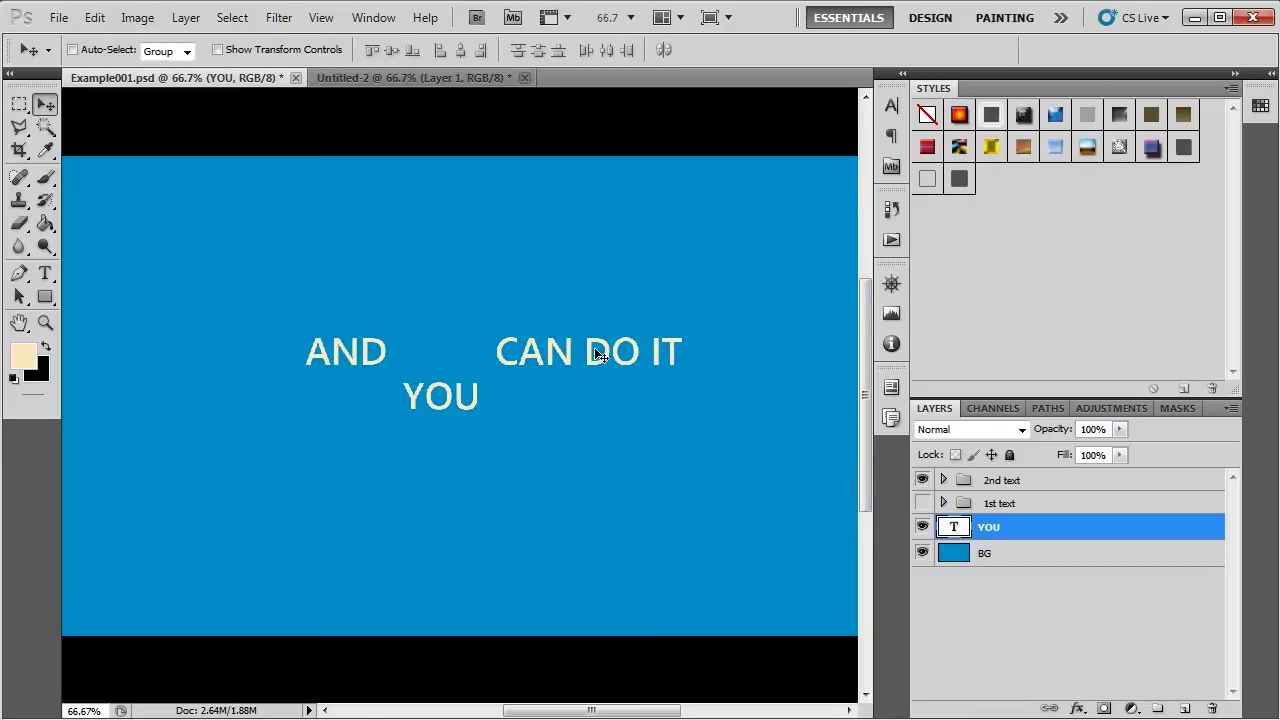
pyautogui.click(922, 481)
# Try moving the 1st text group up and the 2nd text group down to line up with YOU
pyautogui.click(922, 503)
pyautogui.click(958, 503)
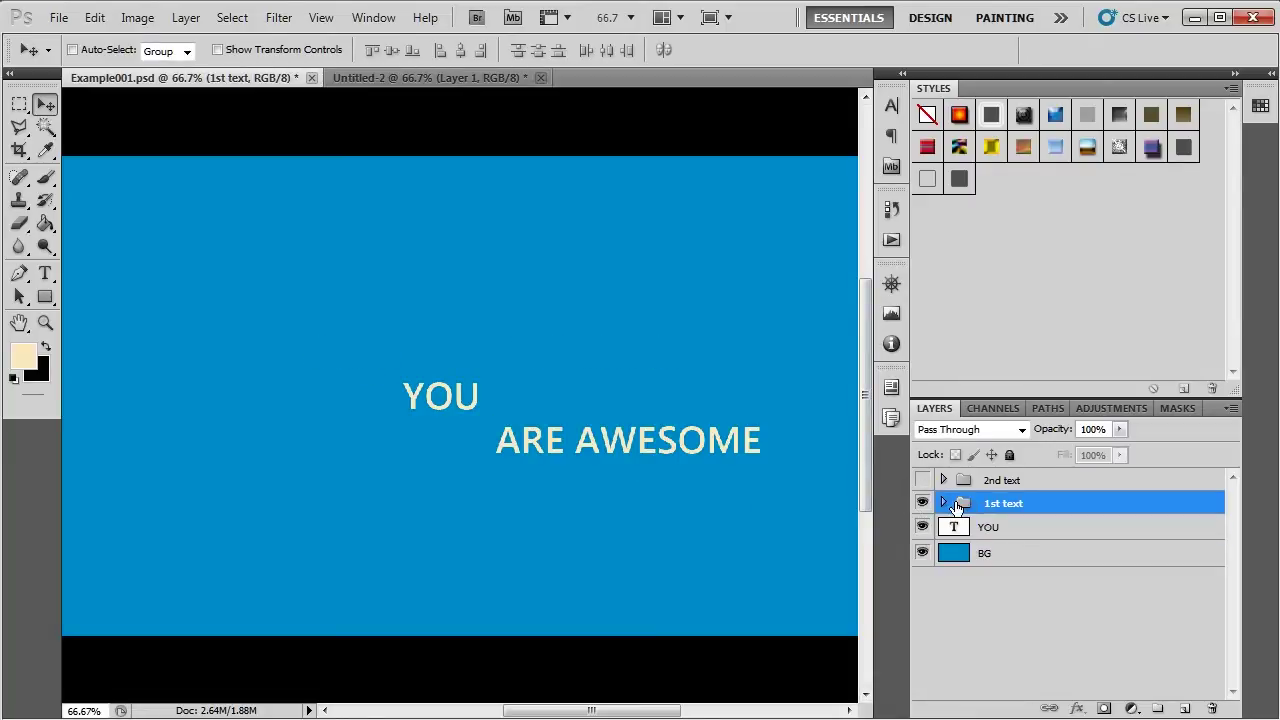
pyautogui.moveTo(539, 553); pyautogui.dragTo(545, 513)
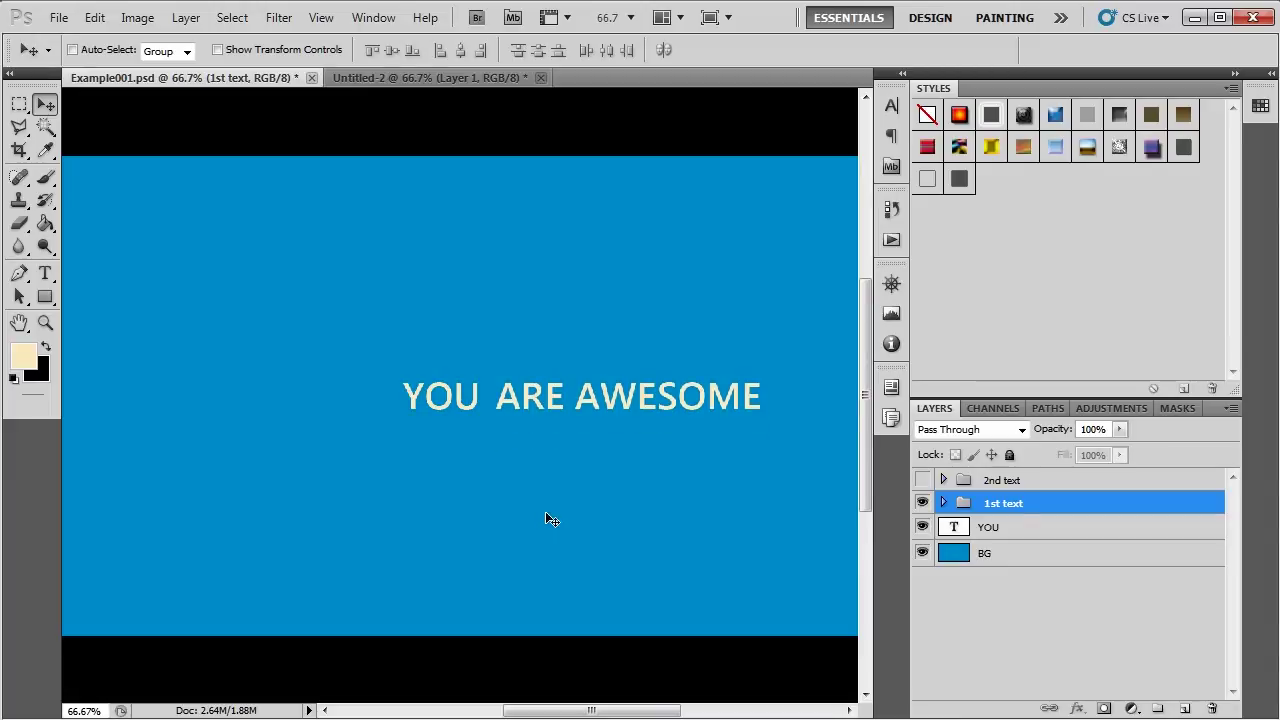
pyautogui.hotkey('ctrl', 'z')
pyautogui.click(922, 503)
pyautogui.click(957, 485)
pyautogui.moveTo(568, 429); pyautogui.dragTo(562, 475)
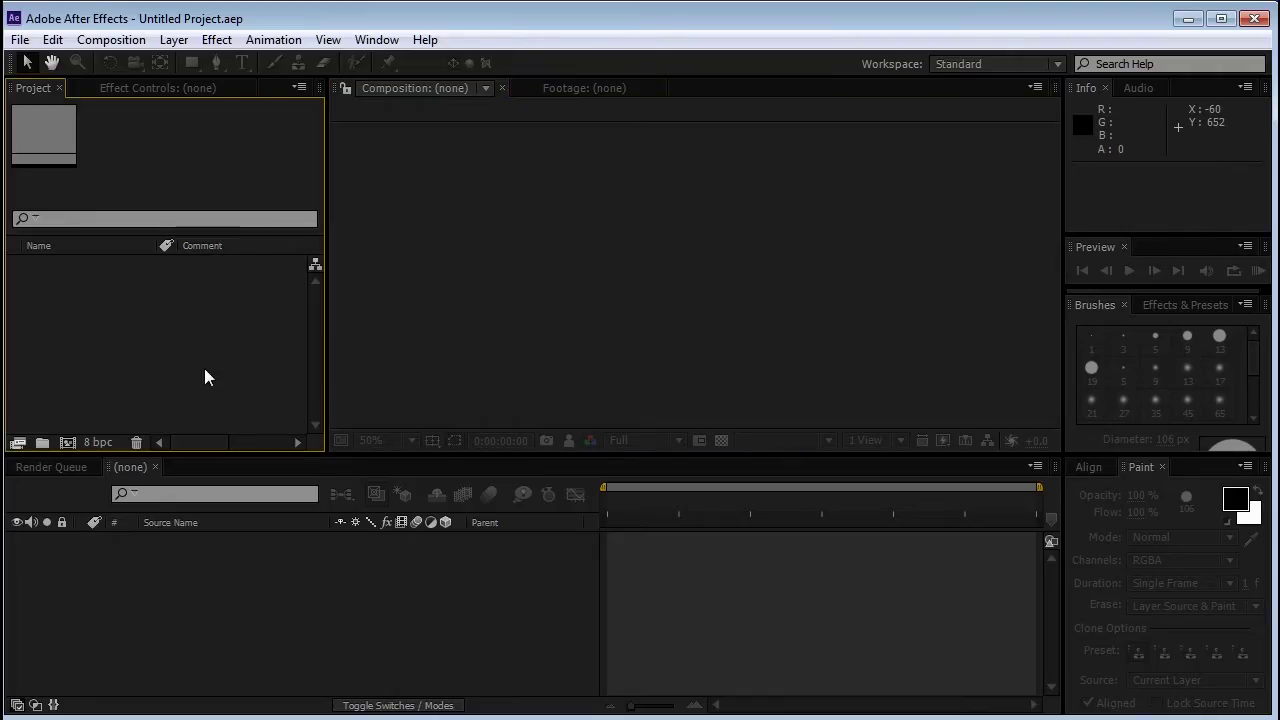
# Switch to After Effects and import Example001.psd as Composition - Retain Layer Sizes with editable layer styles
pyautogui.doubleClick(147, 298)
pyautogui.click(172, 172)
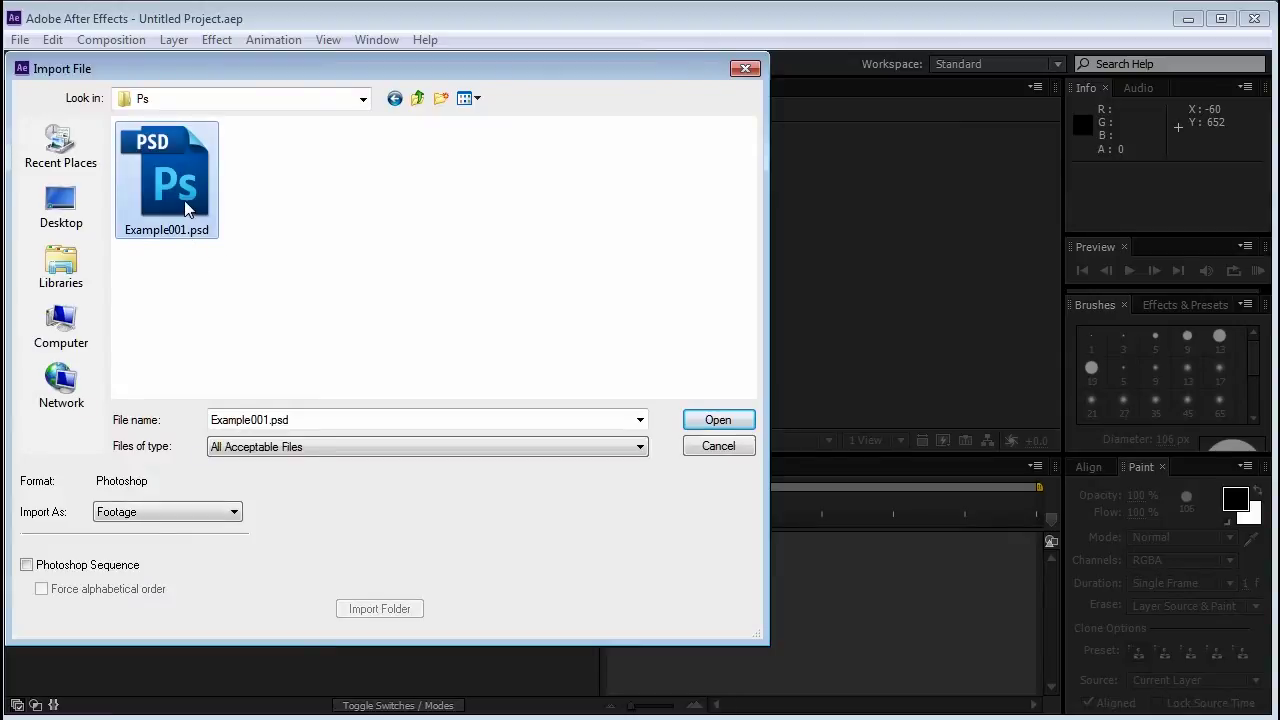
pyautogui.click(228, 513)
pyautogui.click(204, 556)
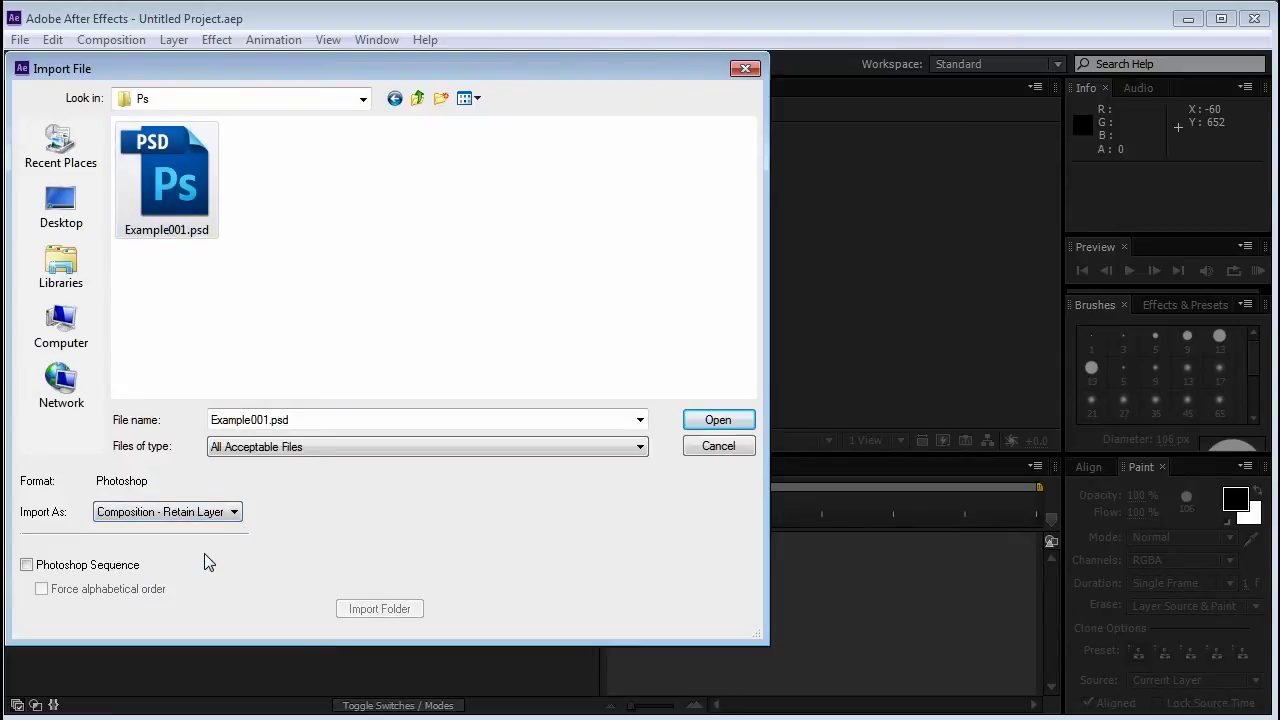
pyautogui.click(697, 427)
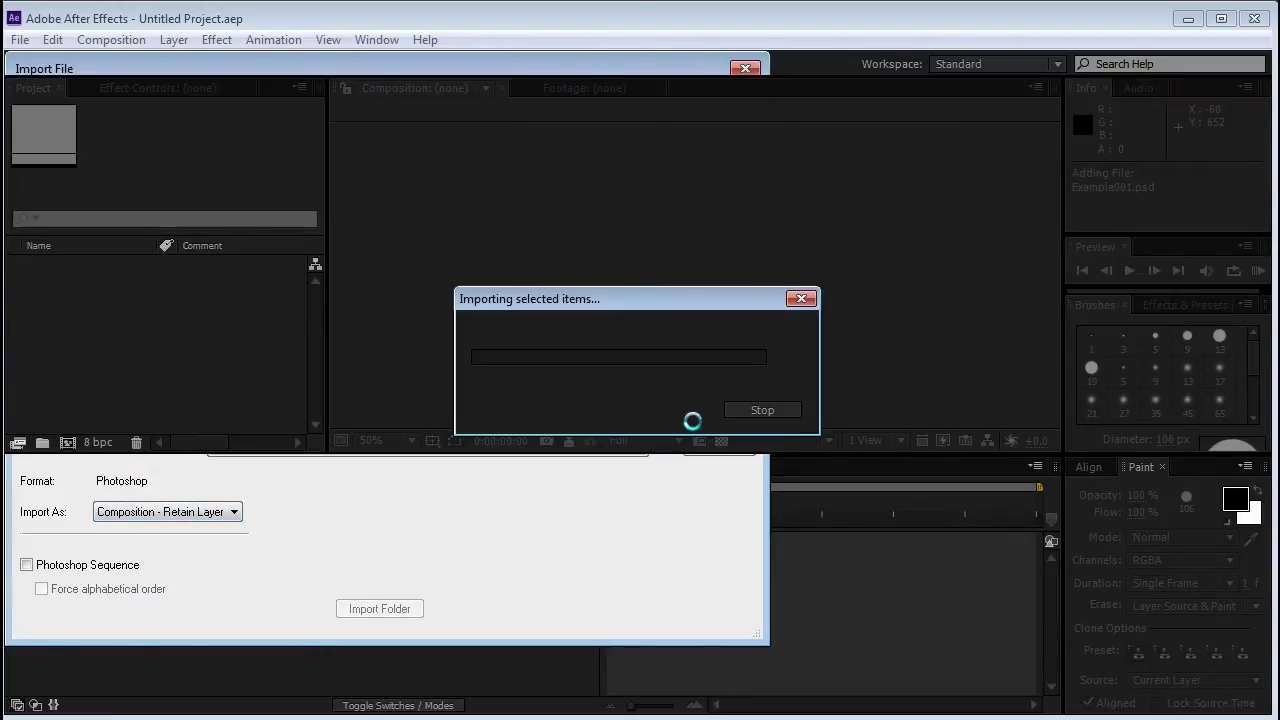
pyautogui.click(225, 50)
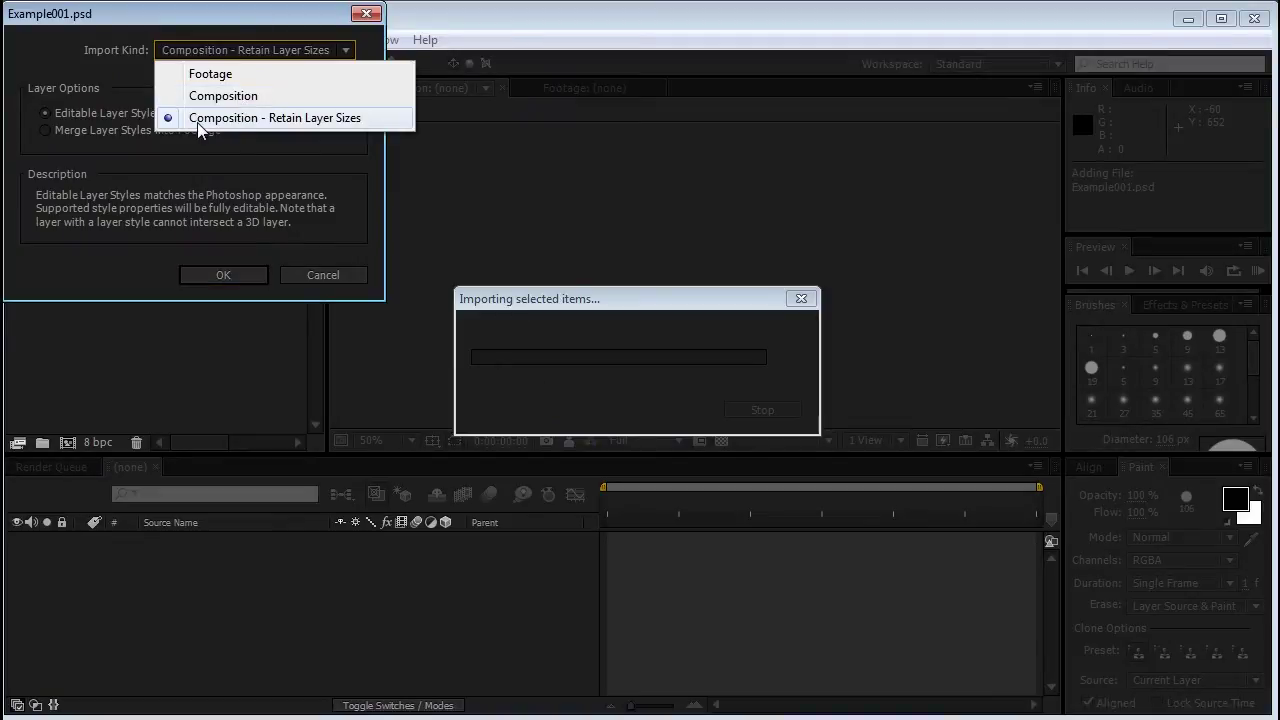
pyautogui.click(305, 118)
pyautogui.click(229, 278)
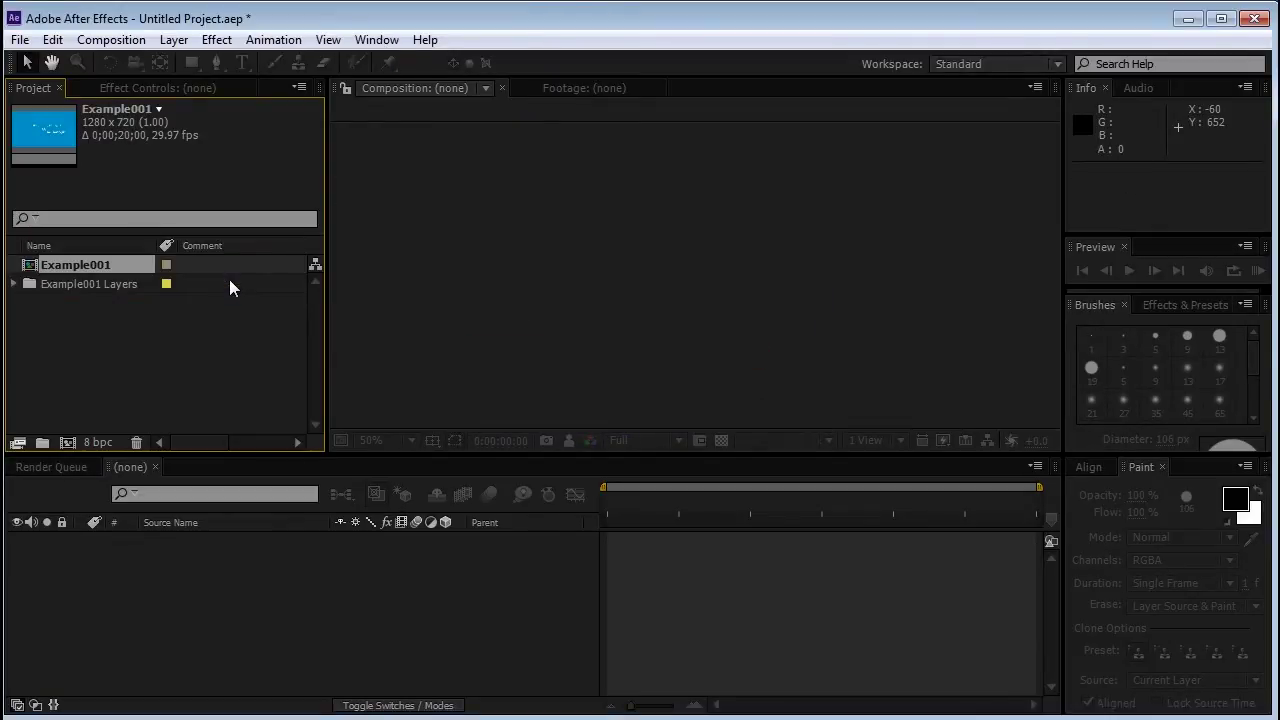
# Open the Example001 composition and hide its guides
pyautogui.doubleClick(48, 268)
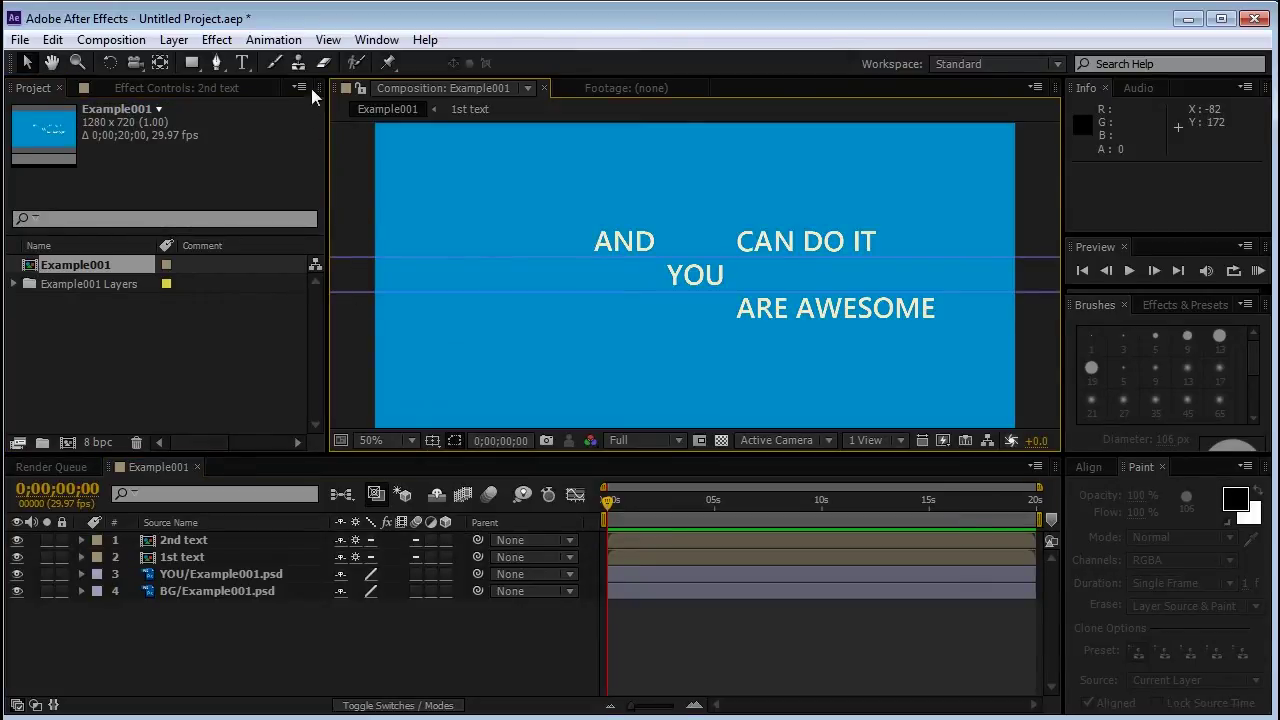
pyautogui.click(328, 40)
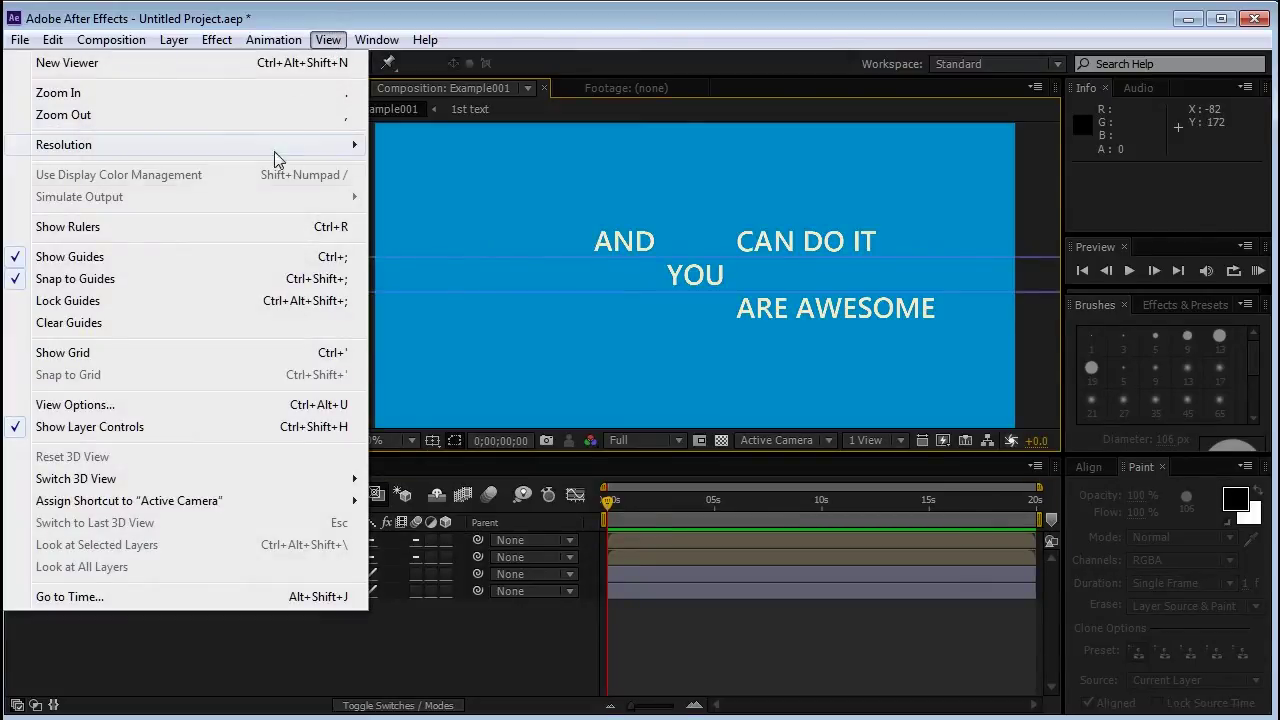
pyautogui.click(210, 256)
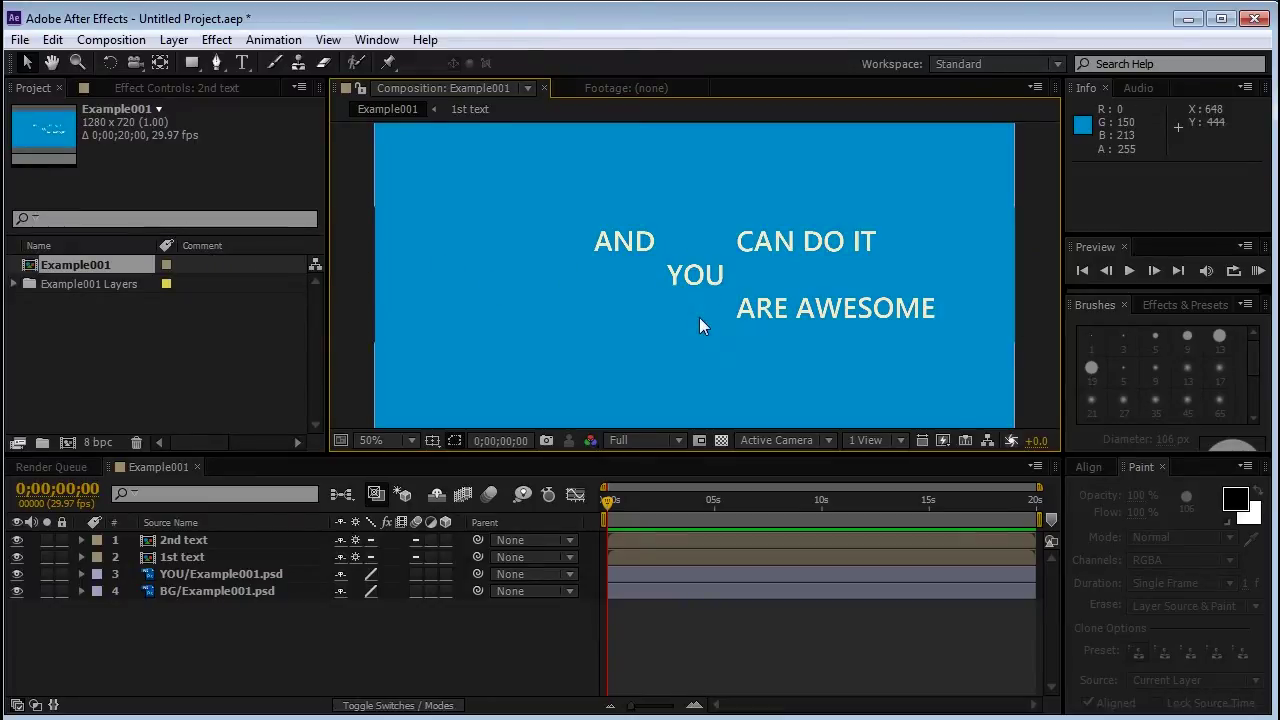
# Convert the YOU/Example001.psd layer to editable text
pyautogui.click(717, 266)
pyautogui.click(762, 303)
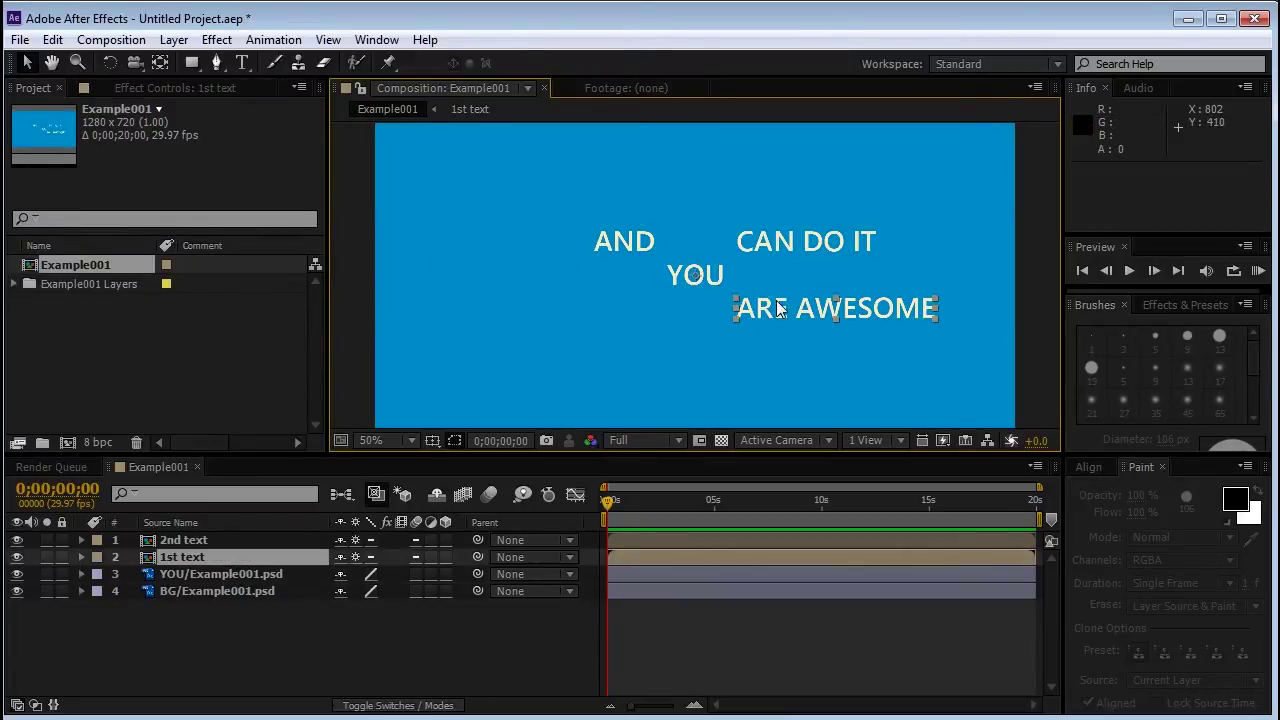
pyautogui.click(703, 268)
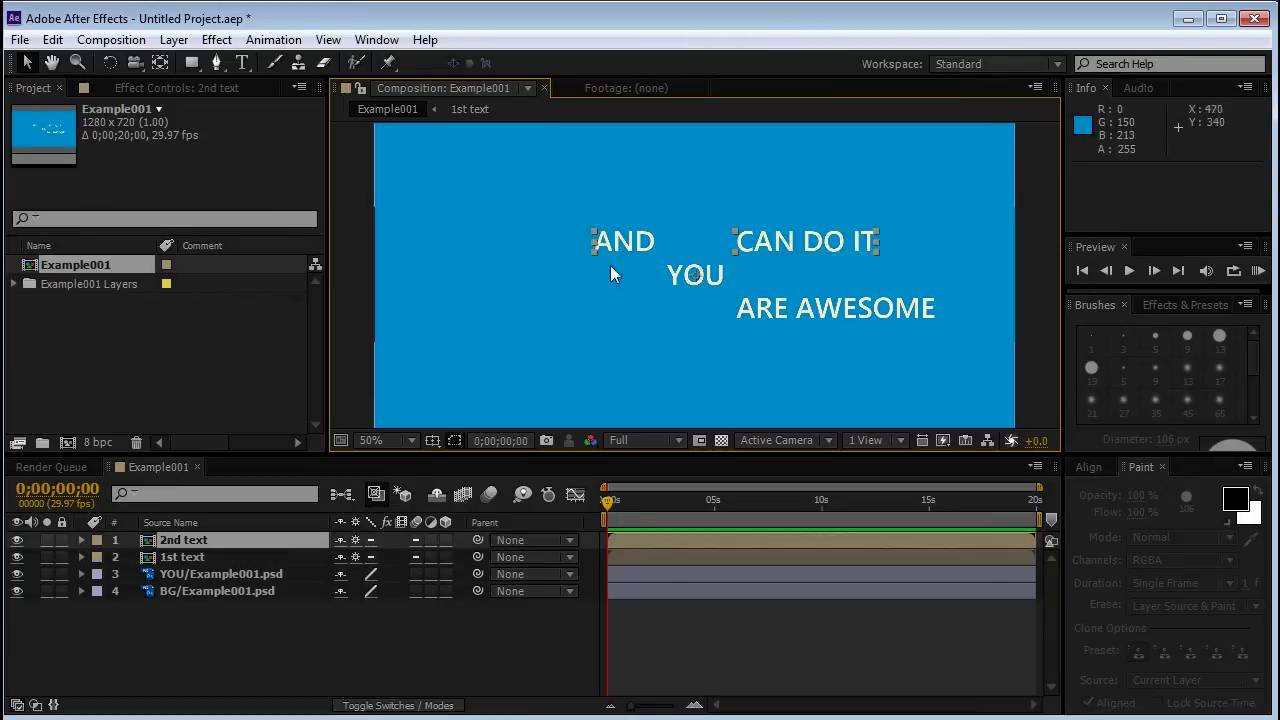
pyautogui.click(204, 572)
pyautogui.click(182, 43)
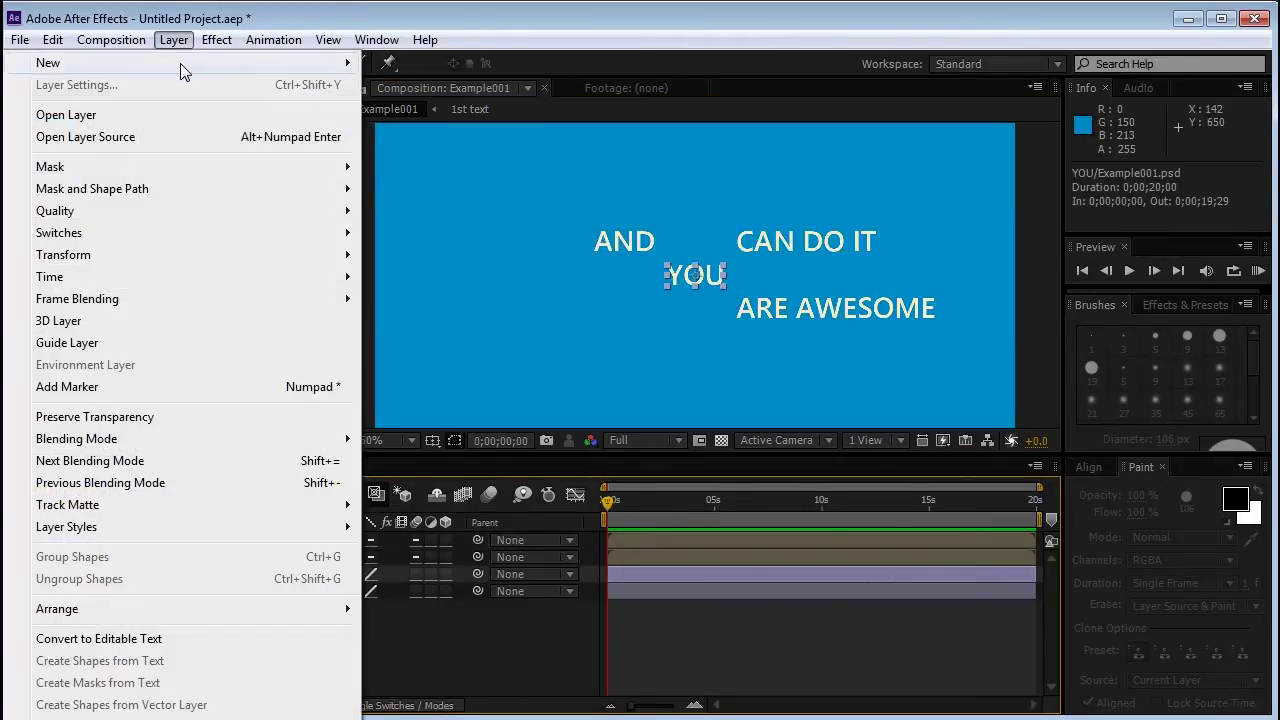
pyautogui.click(196, 641)
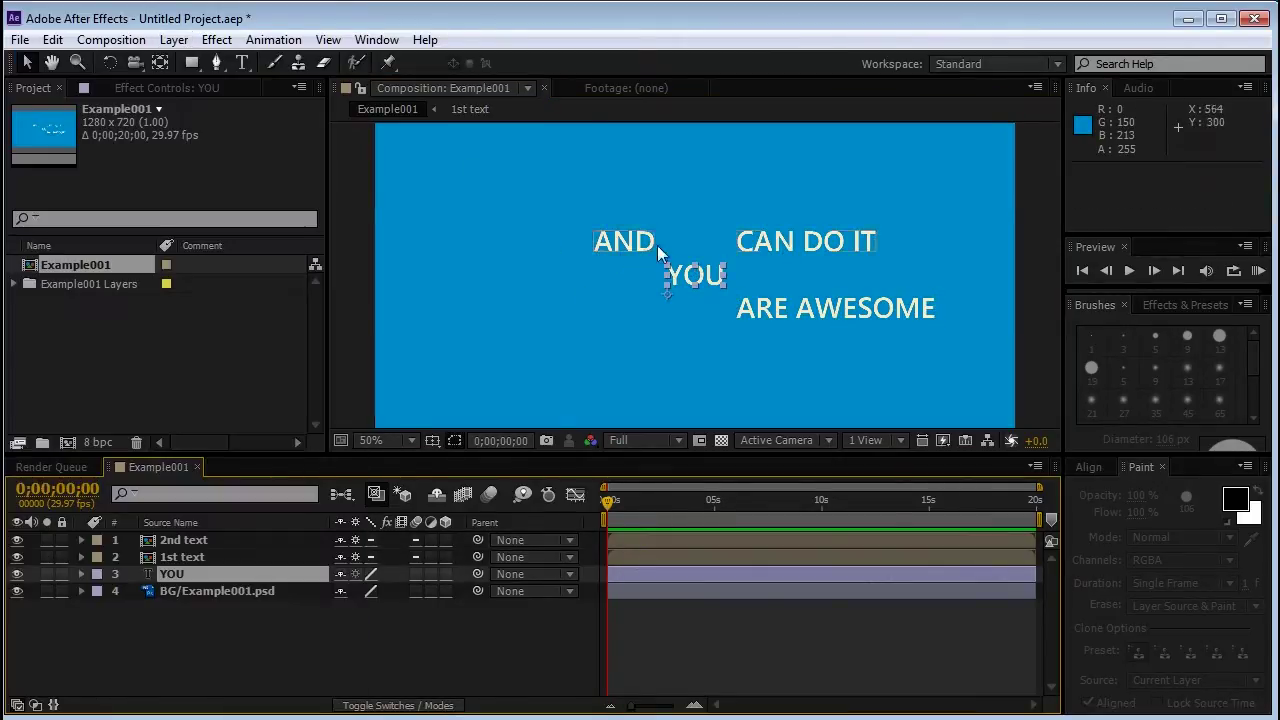
# Try enlarging the YOU text to a font size of 318 px
pyautogui.moveTo(1101, 386); pyautogui.dragTo(768, 663)
pyautogui.click(765, 656)
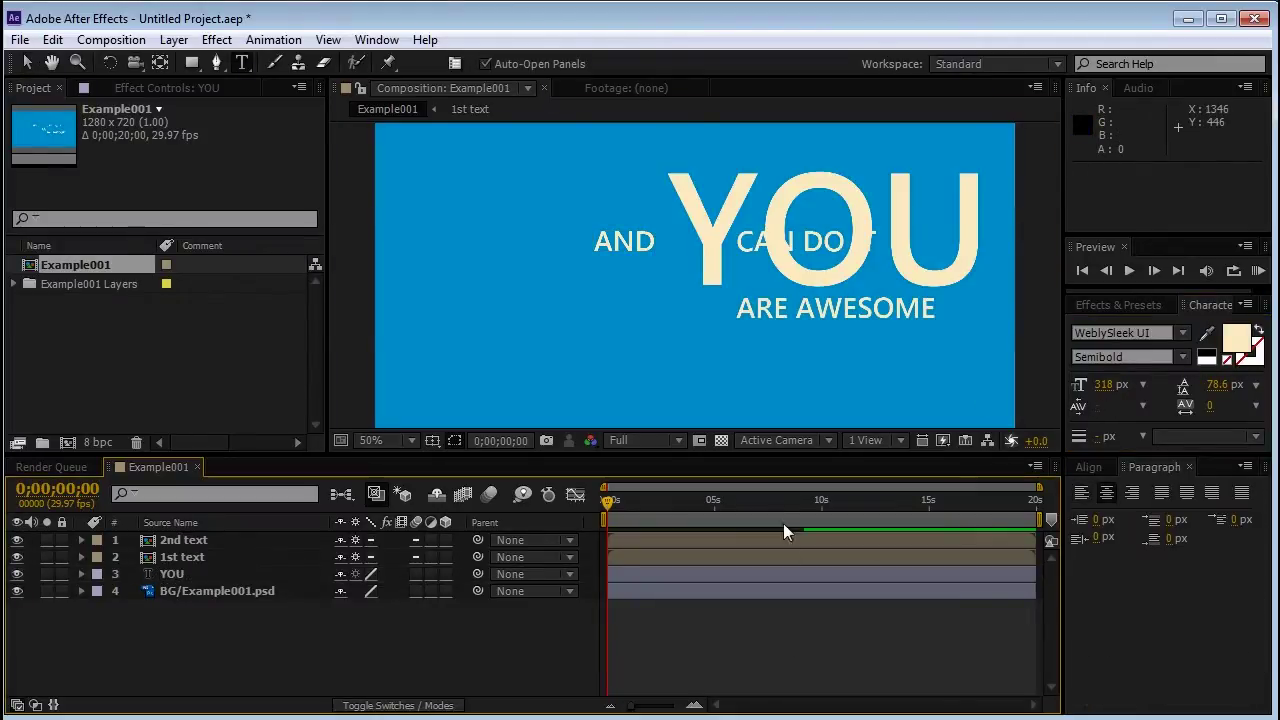
pyautogui.hotkey('ctrl', 'z')
# Move the anchor points of the 2nd text and 1st text layers to the centers of their text
pyautogui.scroll(1, 738, 317)
pyautogui.press('y')
pyautogui.moveTo(640, 311); pyautogui.dragTo(775, 209)
pyautogui.press('v')
pyautogui.click(836, 216)
pyautogui.press('y')
pyautogui.moveTo(520, 270); pyautogui.dragTo(802, 337)
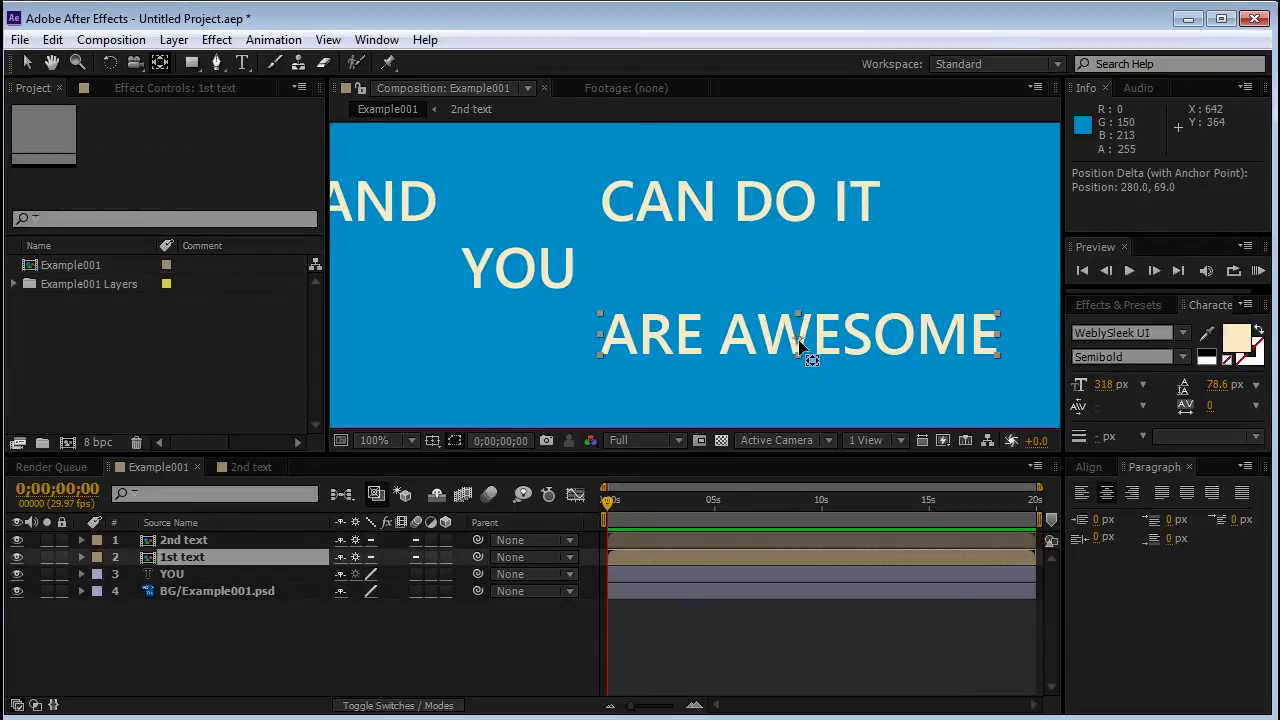
pyautogui.press('v')
pyautogui.scroll(-1, 785, 268)
# Try shifting the 2nd text layer slightly to the left in the composition
pyautogui.click(789, 247)
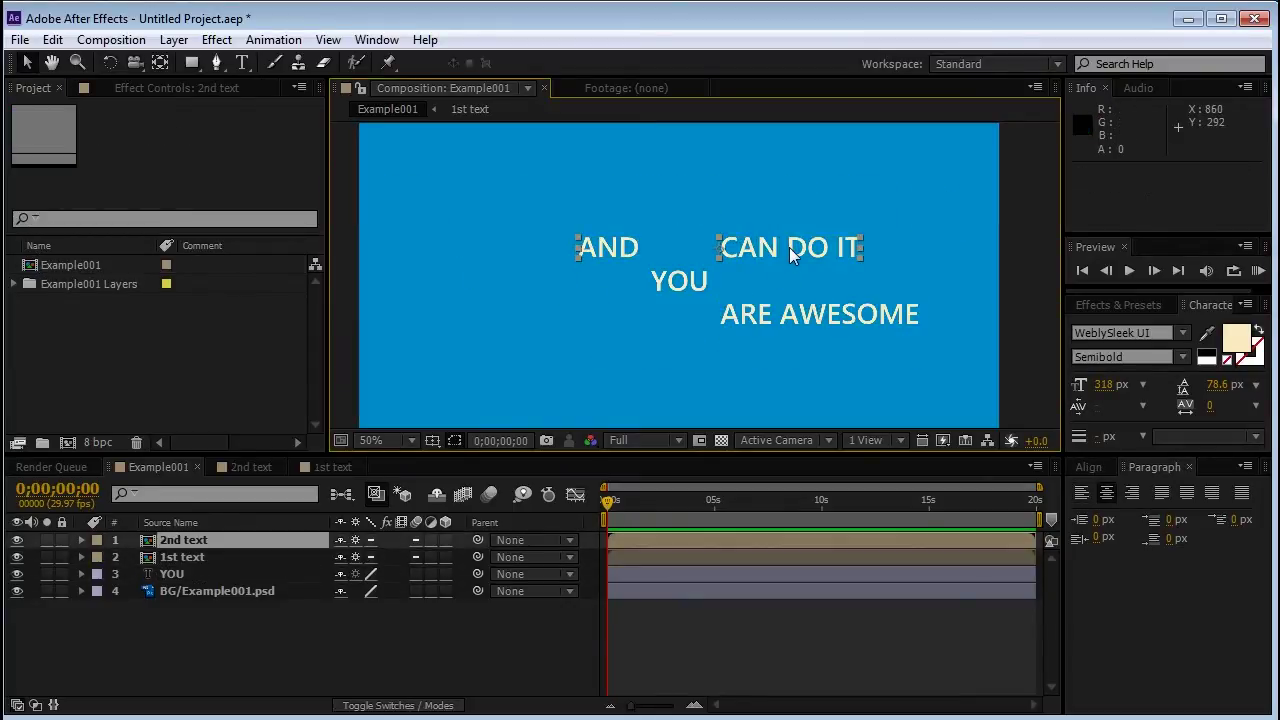
pyautogui.moveTo(787, 252); pyautogui.dragTo(751, 256)
pyautogui.hotkey('ctrl', 'z')
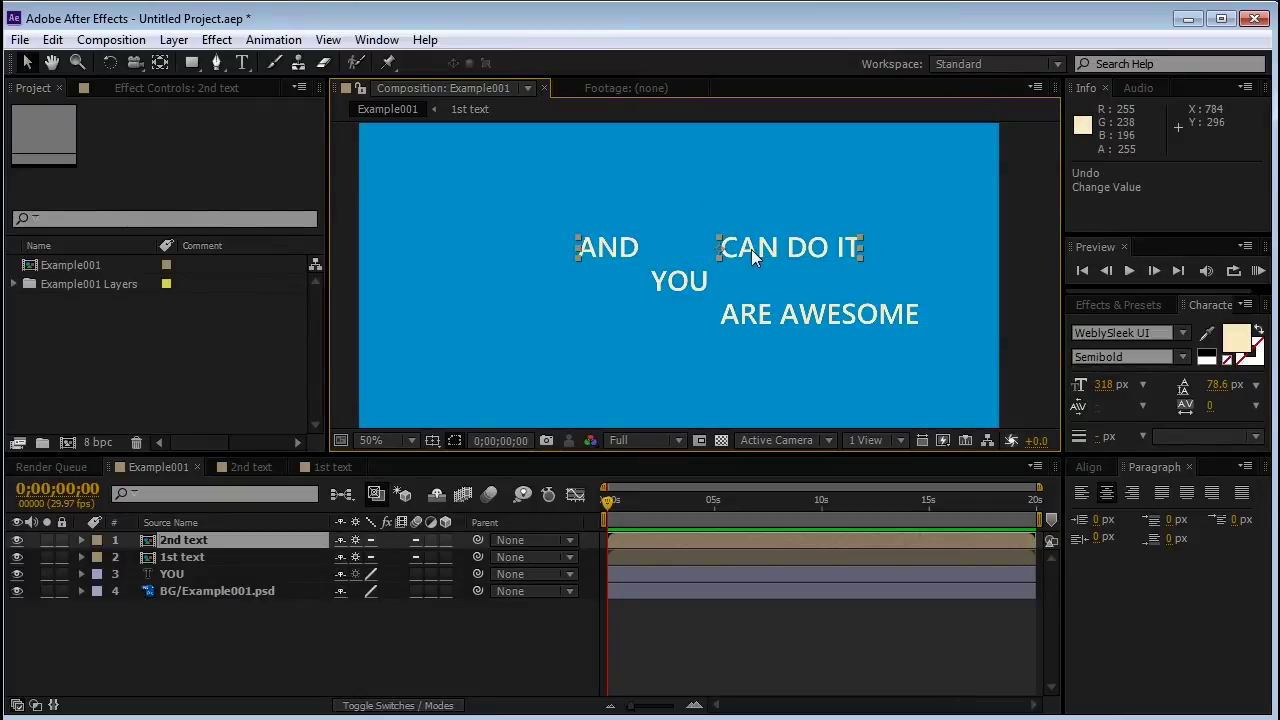
# Cut the CAN DO IT and AND layers from the 2nd text composition and paste them into Example001
pyautogui.doubleClick(755, 256)
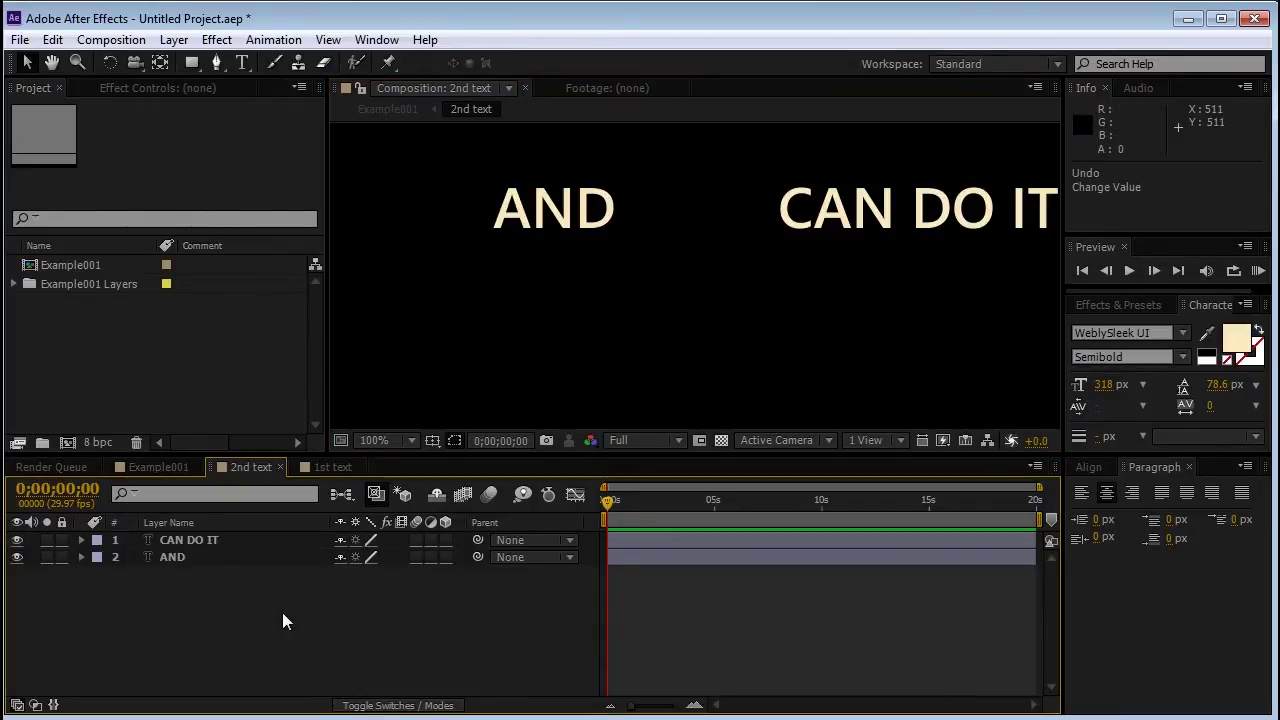
pyautogui.moveTo(284, 608); pyautogui.dragTo(212, 515)
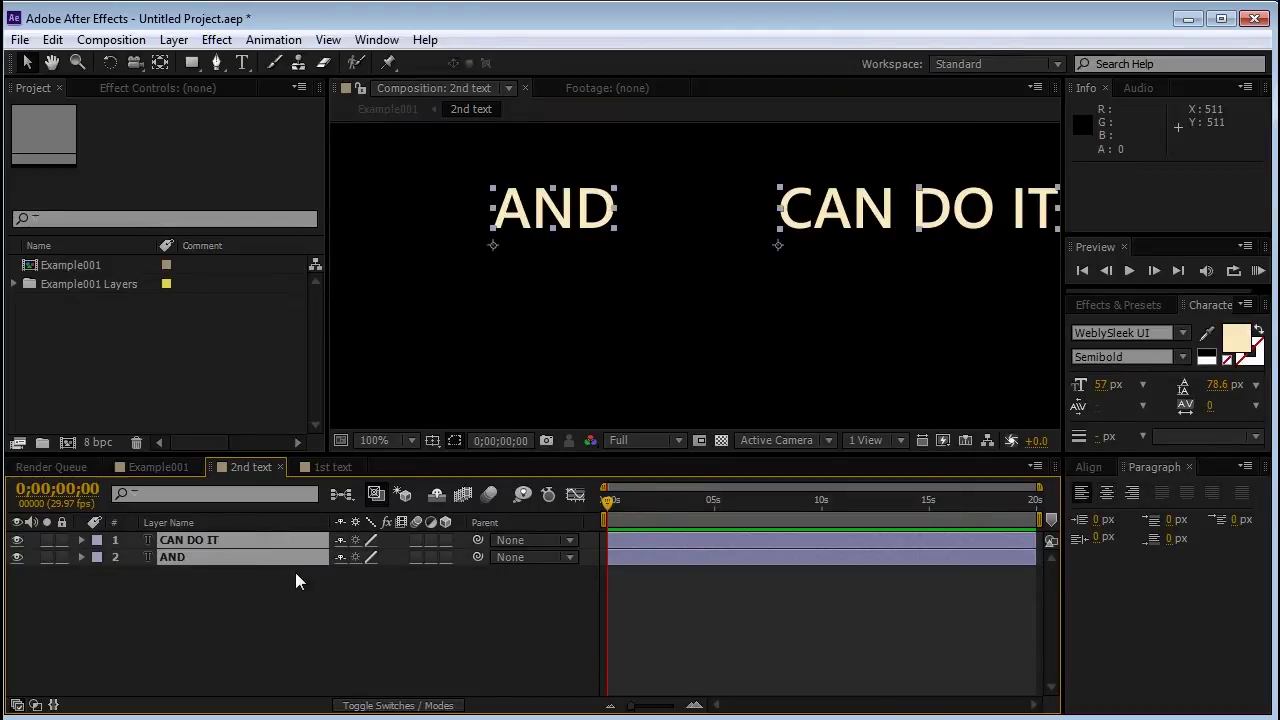
pyautogui.hotkey('ctrl', 'x')
pyautogui.click(408, 112)
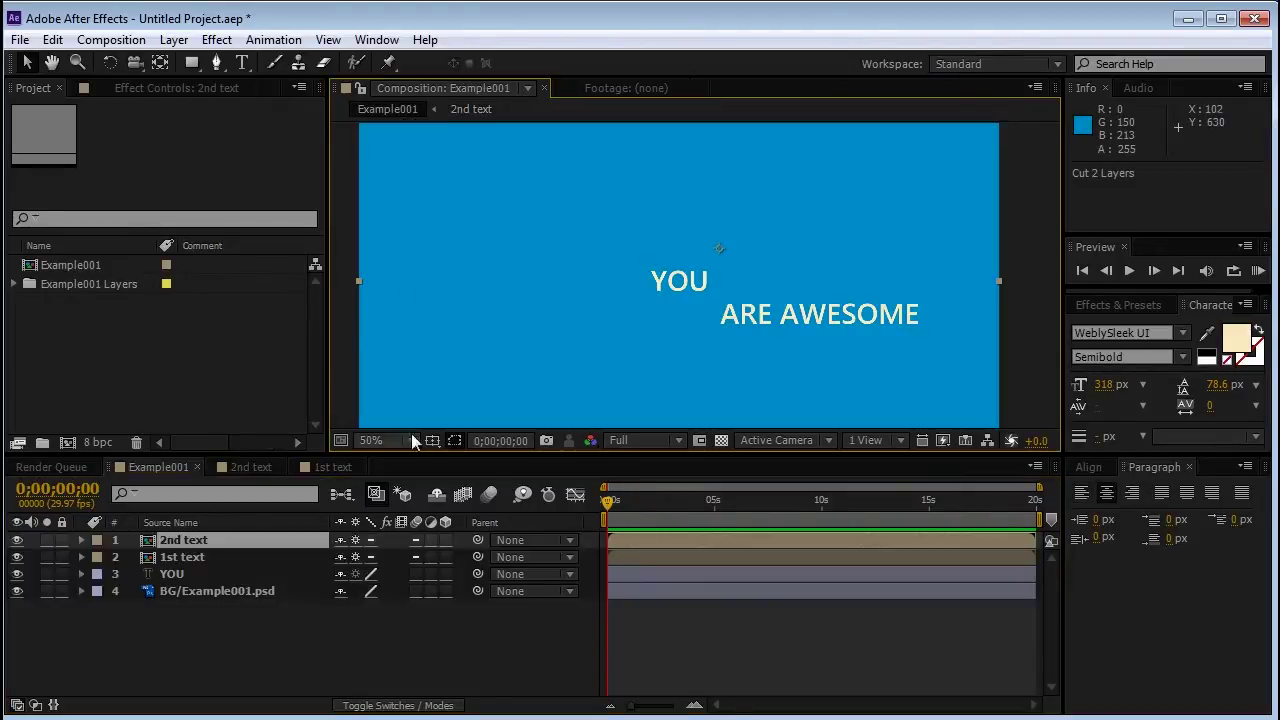
pyautogui.hotkey('ctrl', 'v')
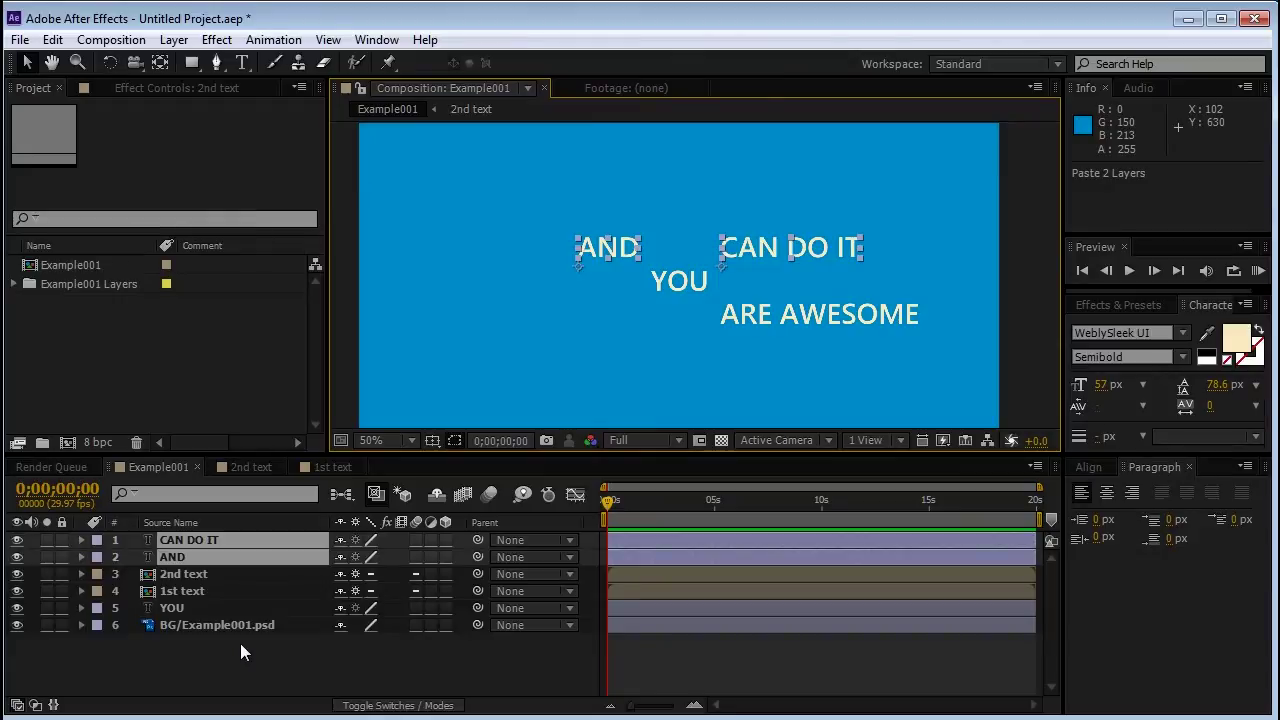
# Delete the emptied 2nd text layer from the Example001 composition
pyautogui.click(226, 651)
pyautogui.click(208, 569)
pyautogui.press('Delete')
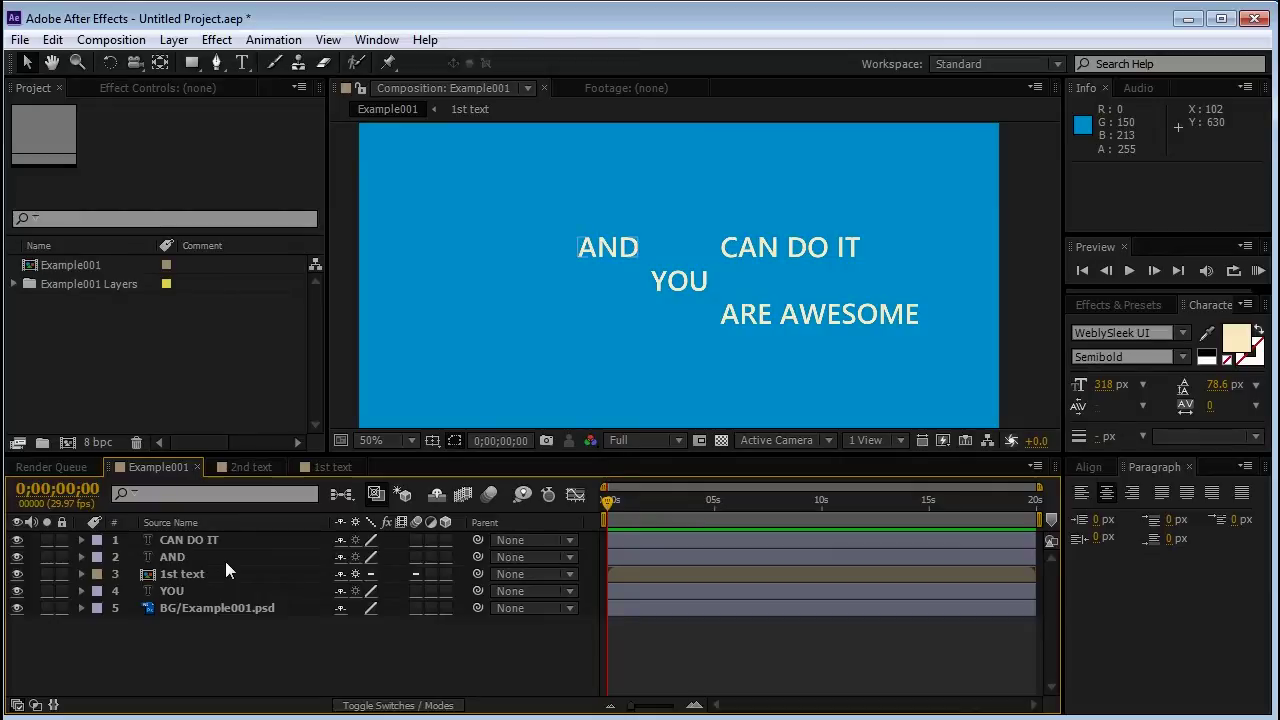
# Create a 1280 x 720 px solid named Mat with the dark olive color 443B00
pyautogui.click(174, 40)
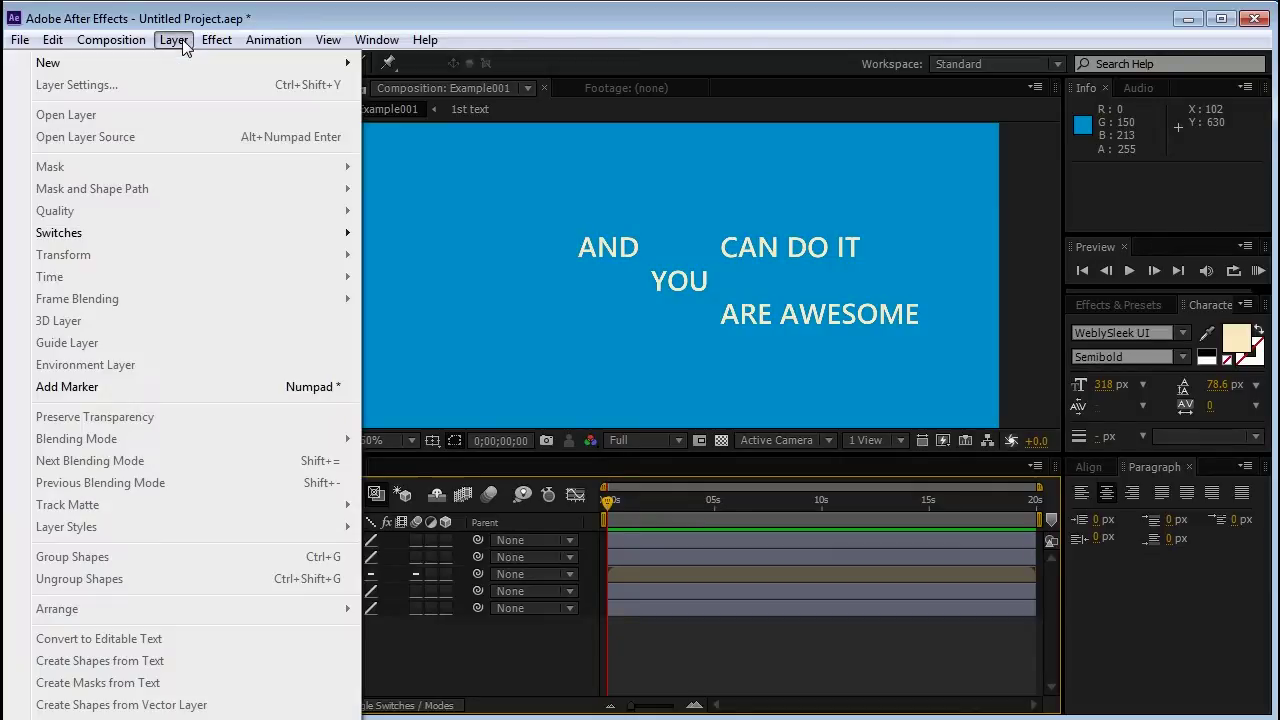
pyautogui.moveTo(193, 66)
pyautogui.click(408, 85)
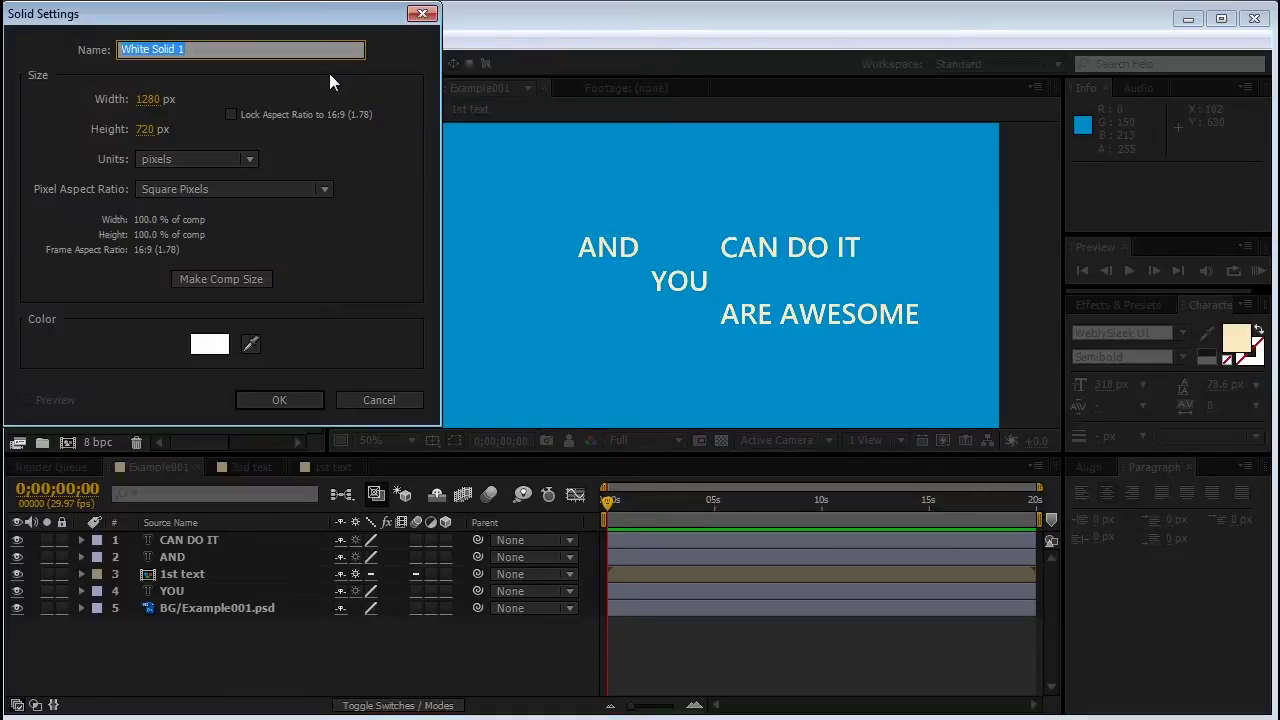
pyautogui.write('Mat')
pyautogui.click(226, 344)
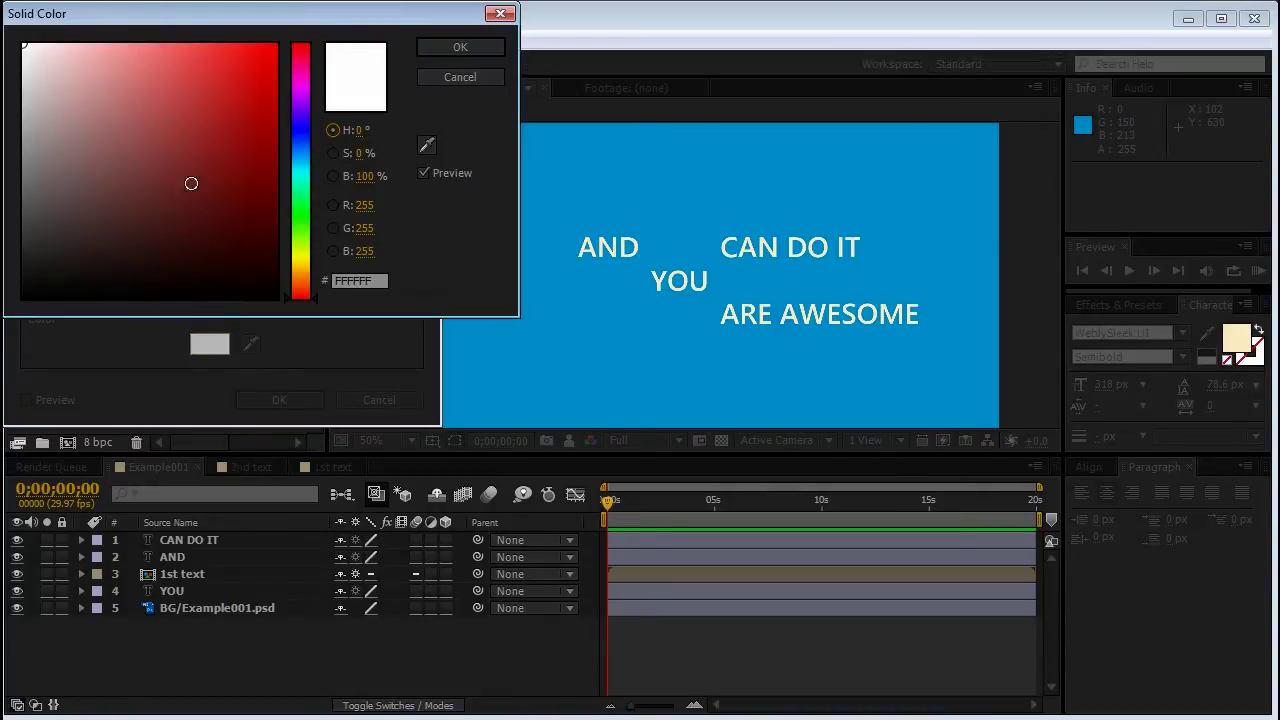
pyautogui.moveTo(191, 166)
pyautogui.mouseDown()
pyautogui.moveTo(180, 160)
pyautogui.moveTo(241, 249)
pyautogui.moveTo(315, 230)
pyautogui.mouseUp()
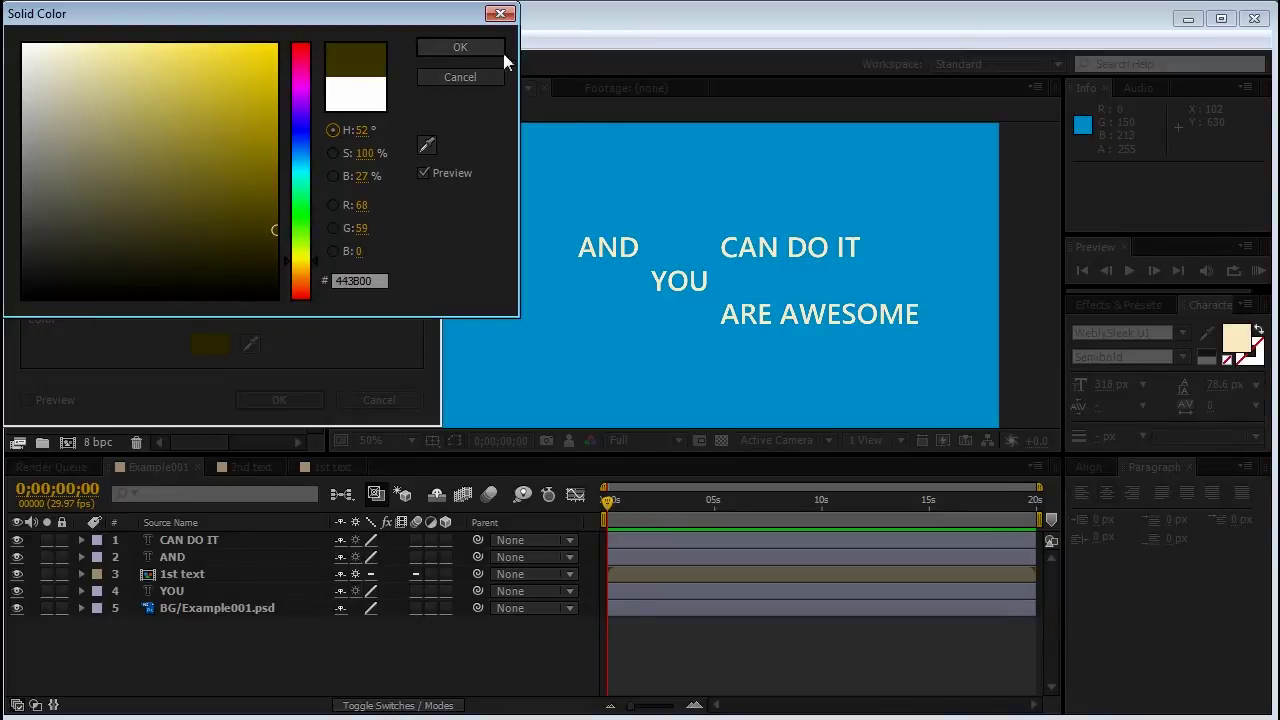
pyautogui.click(465, 48)
pyautogui.click(283, 399)
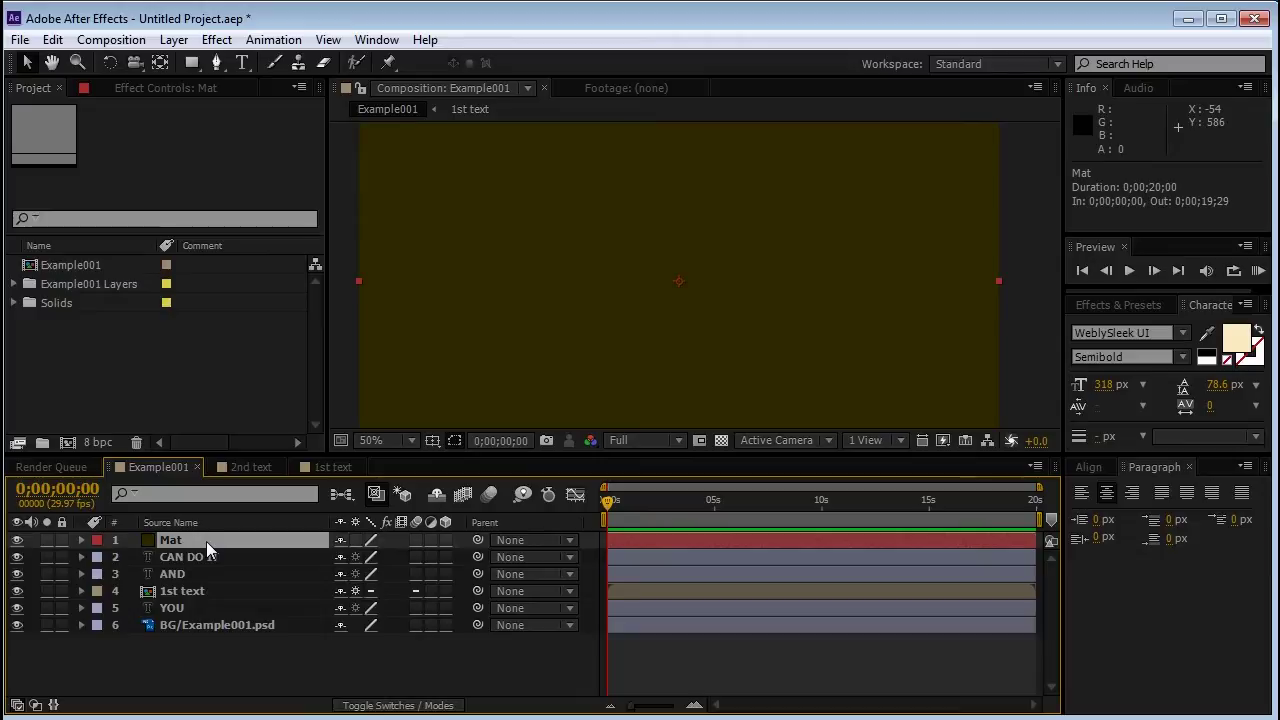
# Hide the Mat, CAN DO IT and AND layers
pyautogui.click(15, 542)
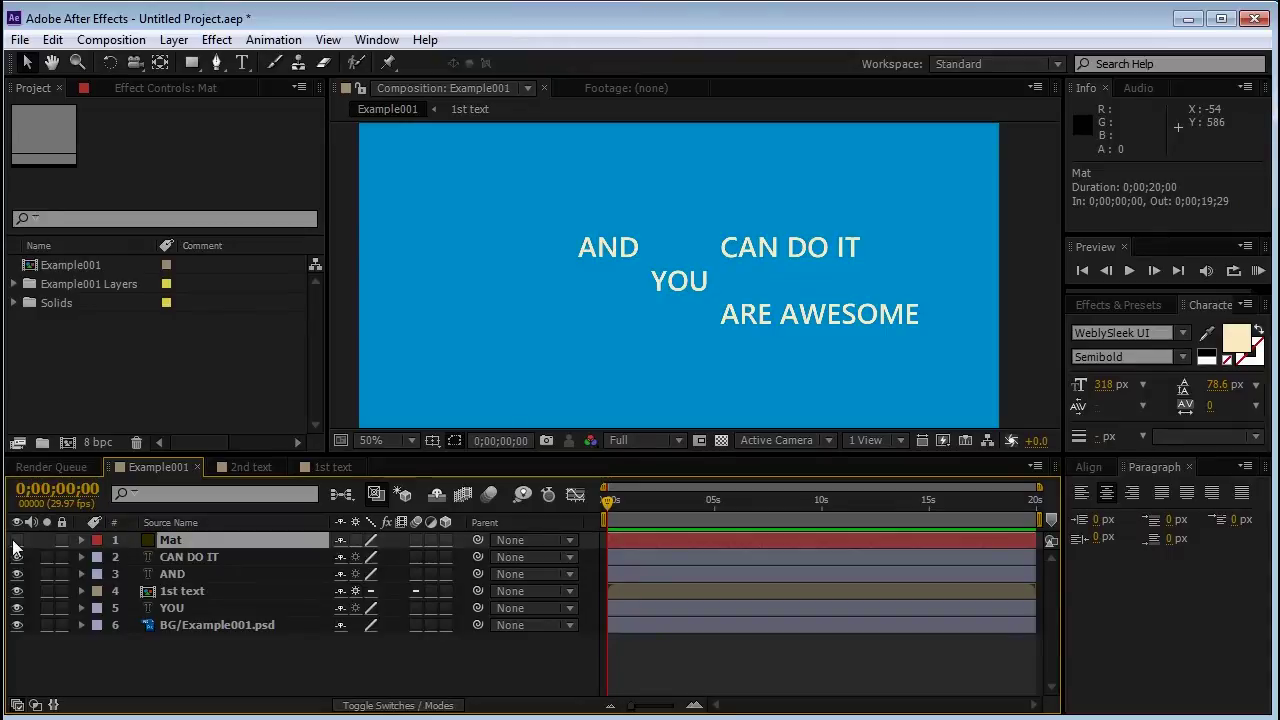
pyautogui.press('.')
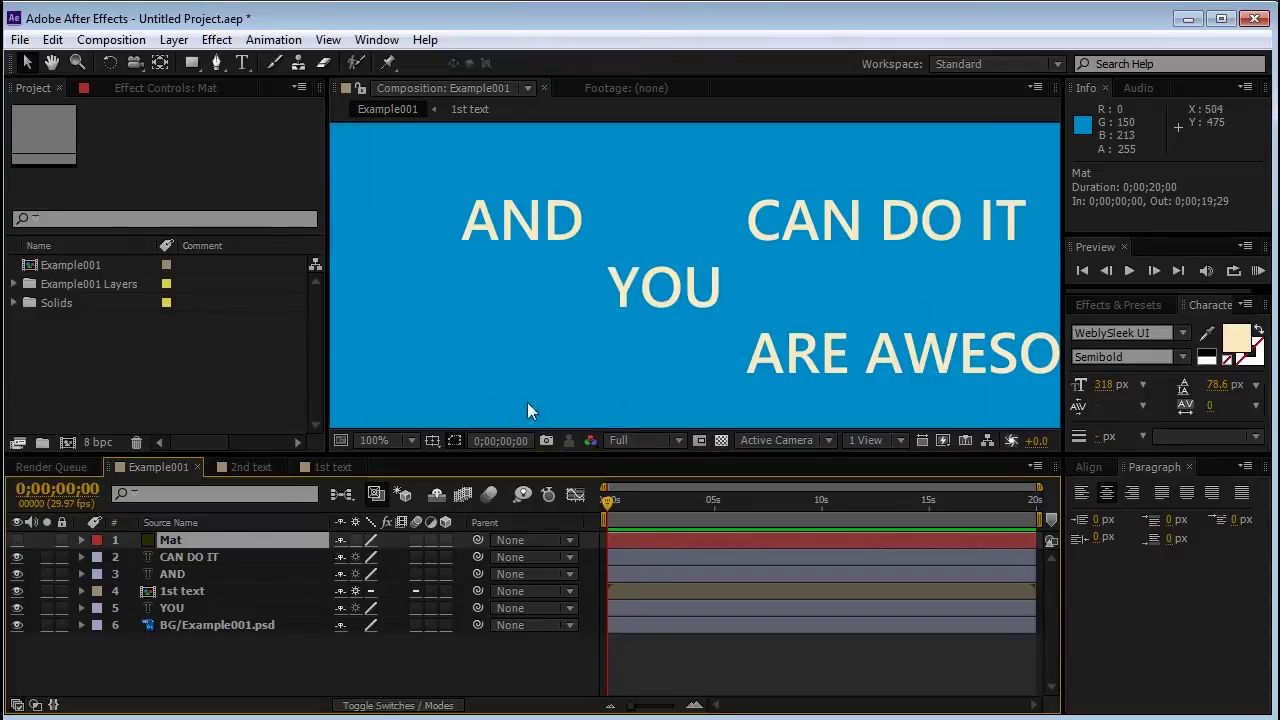
pyautogui.click(16, 573)
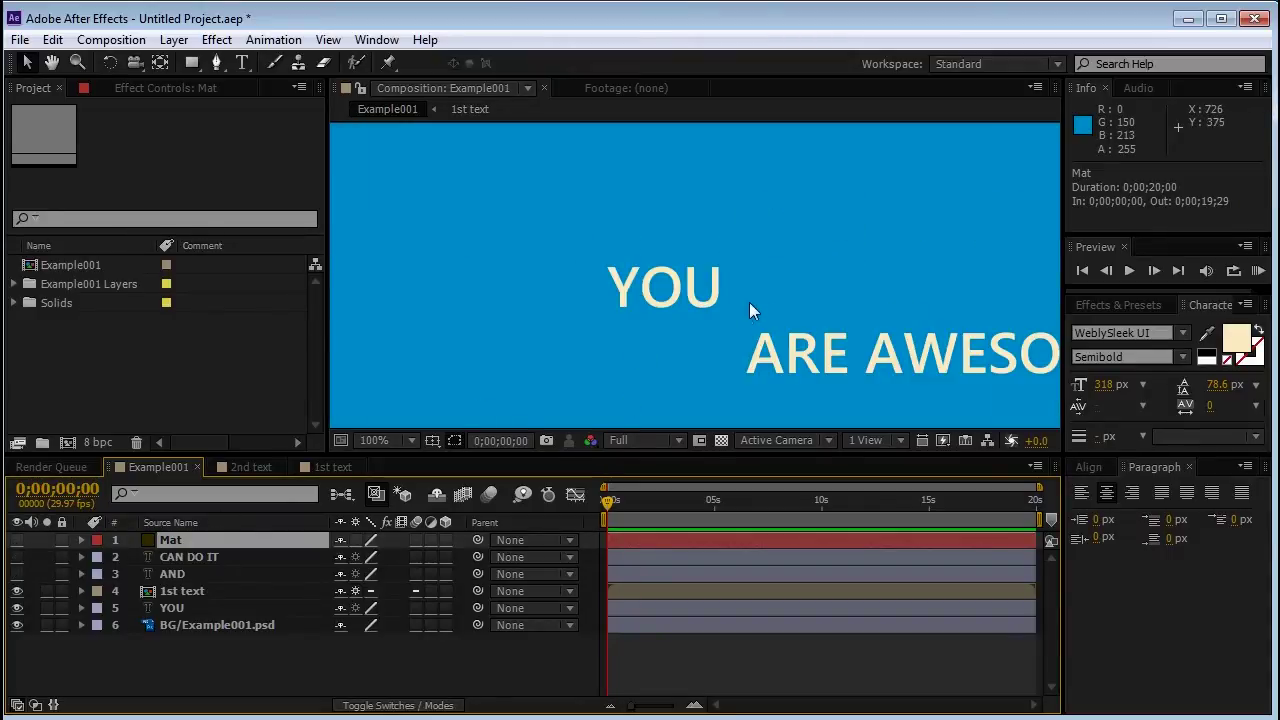
# Show the Mat layer and move it below the YOU layer, directly above the background
pyautogui.moveTo(751, 309); pyautogui.dragTo(611, 318)
pyautogui.click(182, 591)
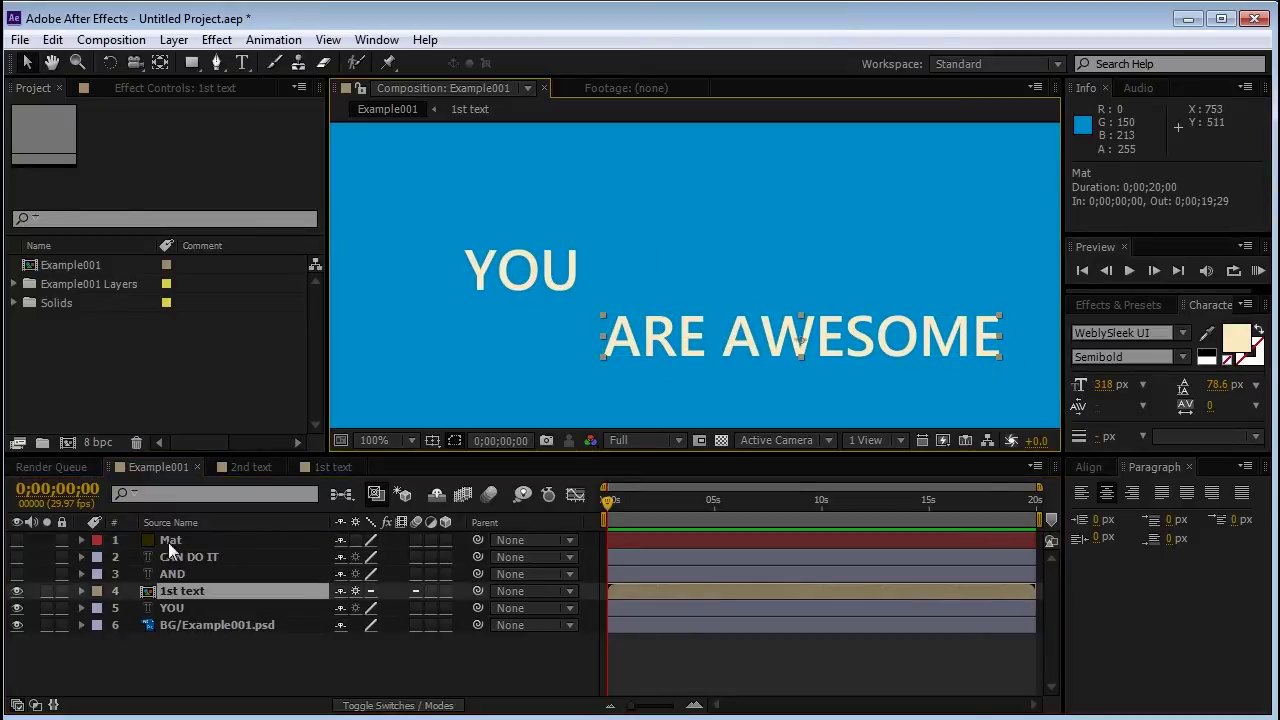
pyautogui.click(17, 542)
pyautogui.moveTo(150, 541); pyautogui.dragTo(170, 622)
# Draw a rectangular mask about 768 x 73 px on the Mat solid, covering the YOU line and extending past it
pyautogui.click(192, 62)
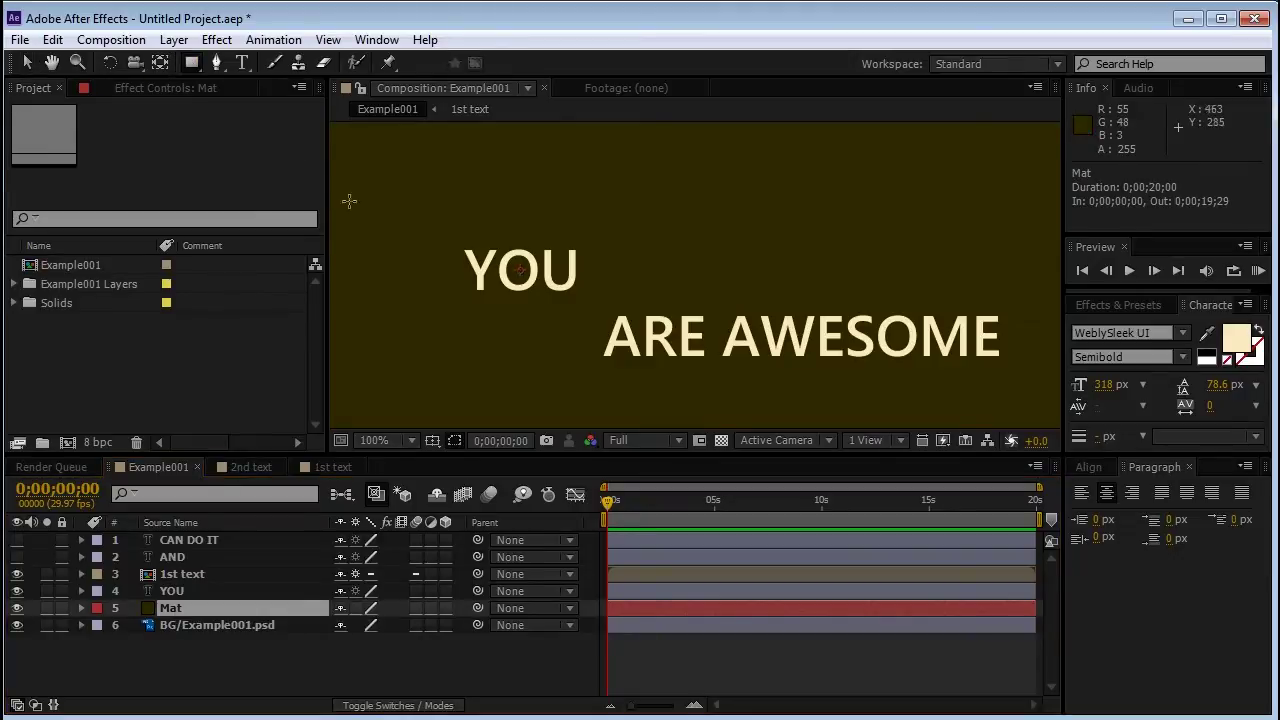
pyautogui.moveTo(362, 232)
pyautogui.mouseDown()
pyautogui.moveTo(929, 306)
pyautogui.moveTo(1130, 304)
pyautogui.mouseUp()
pyautogui.press('v')
pyautogui.click(691, 630)
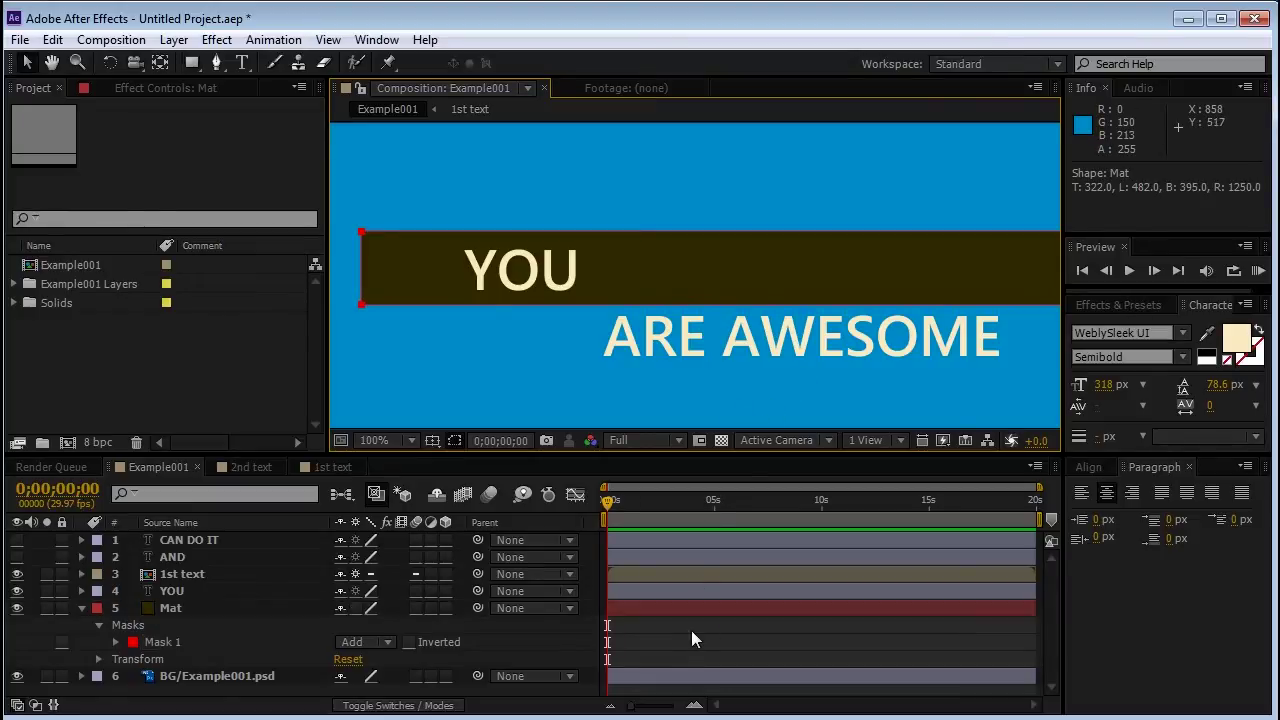
pyautogui.click(81, 610)
# Place the Mat layer directly above the 1st text layer and rename 1st text as Are Awesome
pyautogui.moveTo(165, 608); pyautogui.dragTo(185, 566)
pyautogui.click(190, 597)
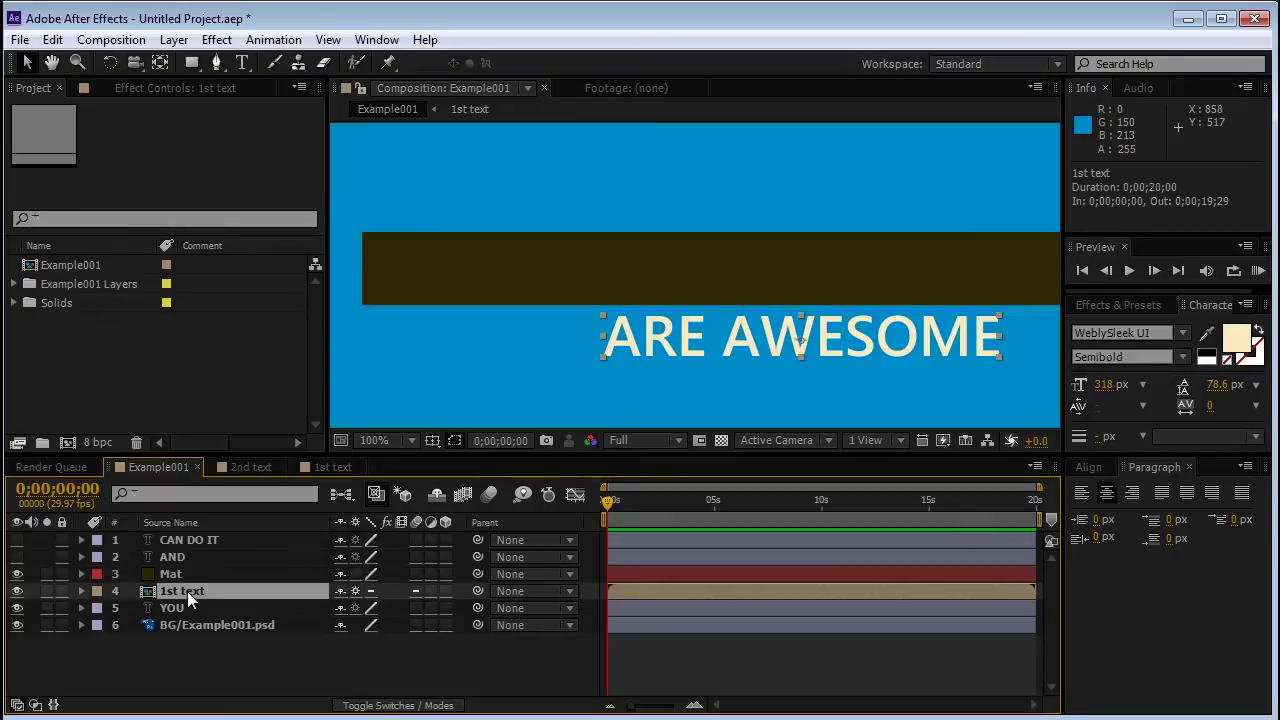
pyautogui.press('Return')
pyautogui.write('Arwe')
pyautogui.press('BackSpace')
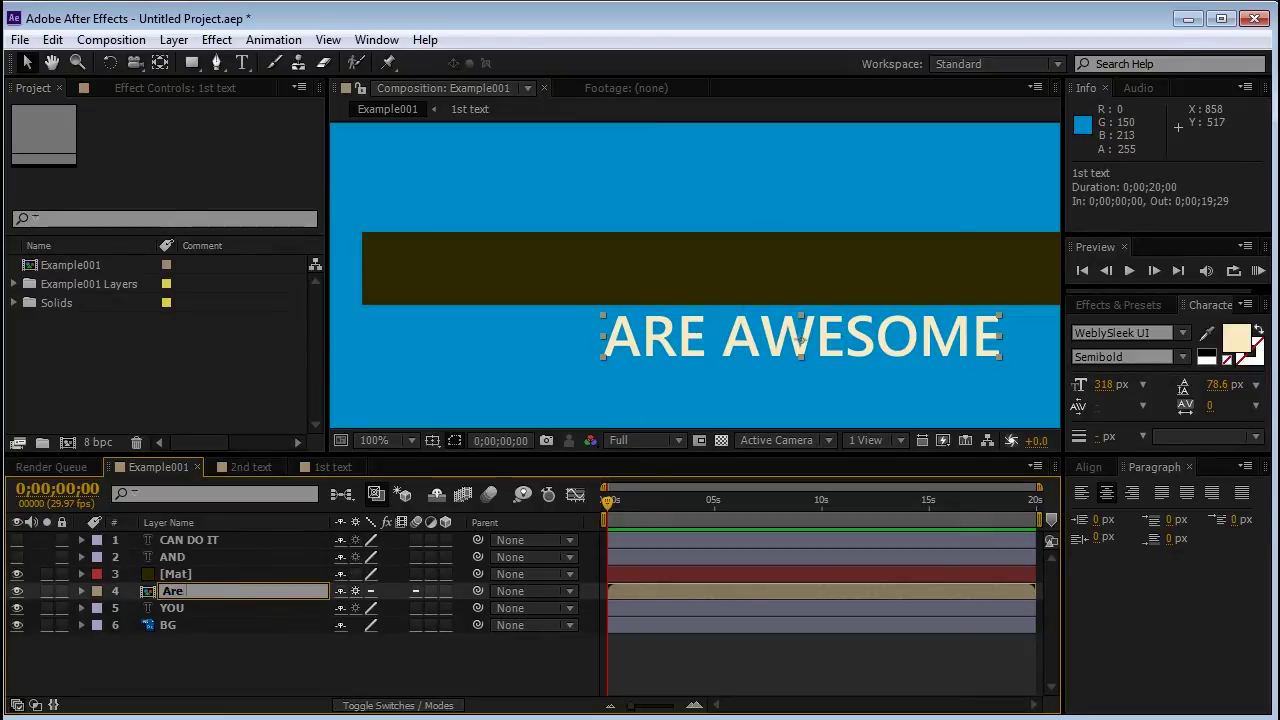
pyautogui.write('Awesome')
pyautogui.press('Return')
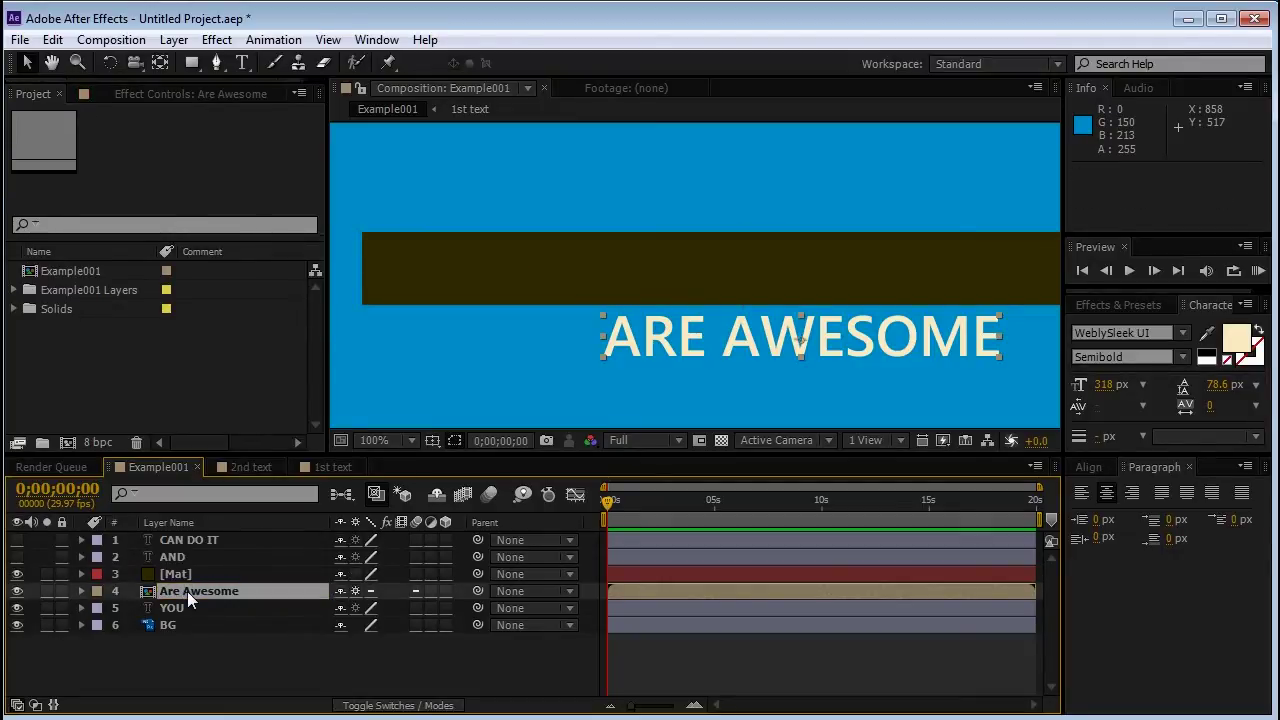
# Set the Are Awesome layer's track matte to Alpha Matte "[Mat]" and test it by temporarily moving the text
pyautogui.click(395, 705)
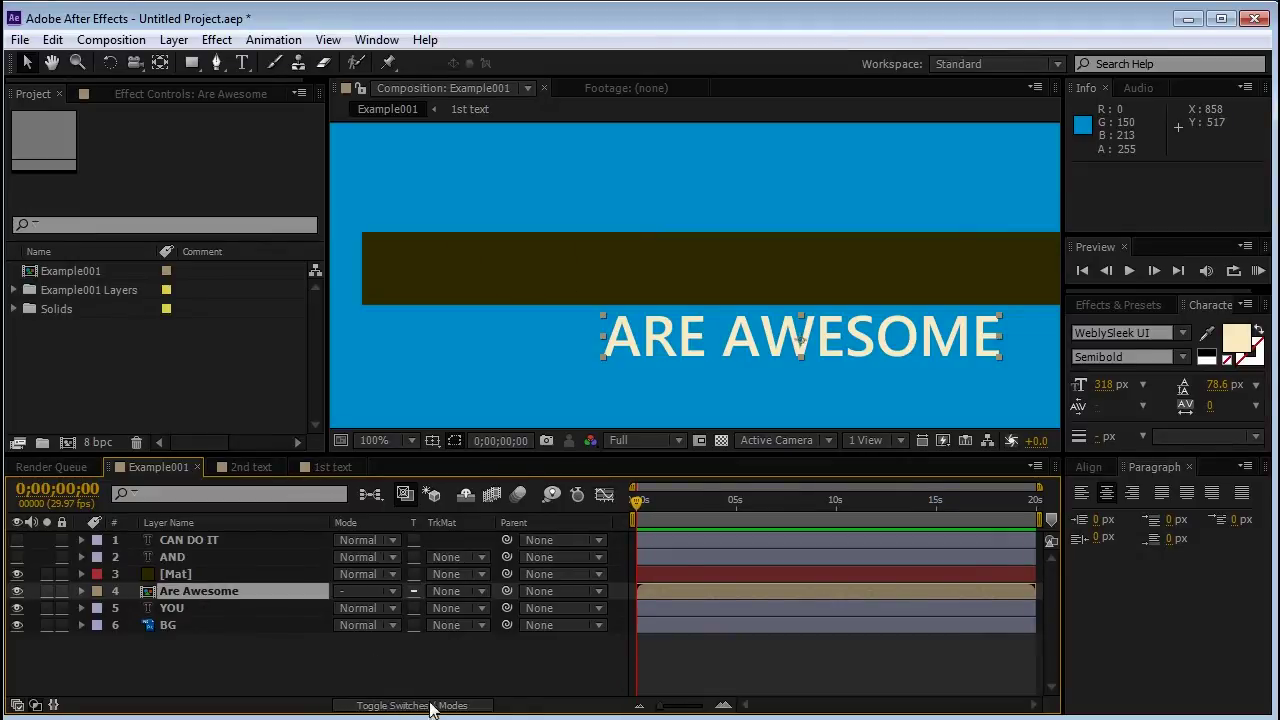
pyautogui.click(448, 591)
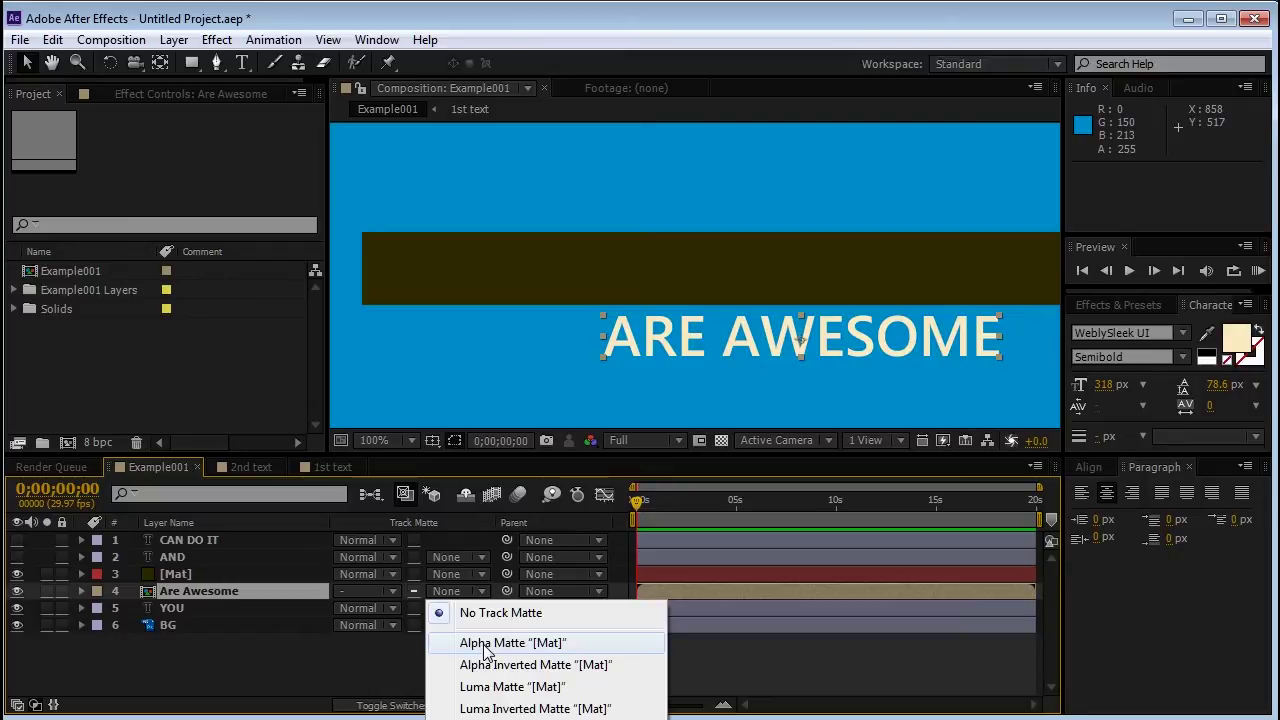
pyautogui.click(484, 645)
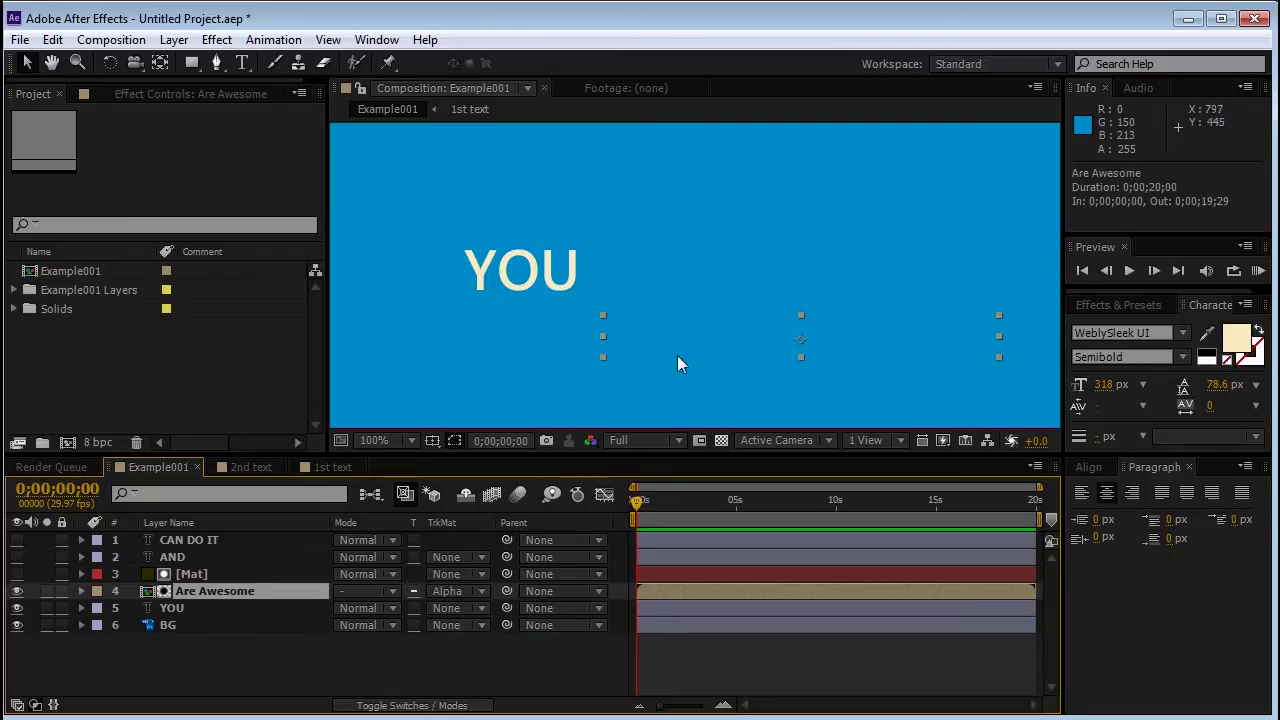
pyautogui.moveTo(676, 335); pyautogui.dragTo(657, 277)
pyautogui.hotkey('ctrl', 'z')
# Add a Position keyframe to the Are Awesome layer at 0;00;00;00
pyautogui.press('p')
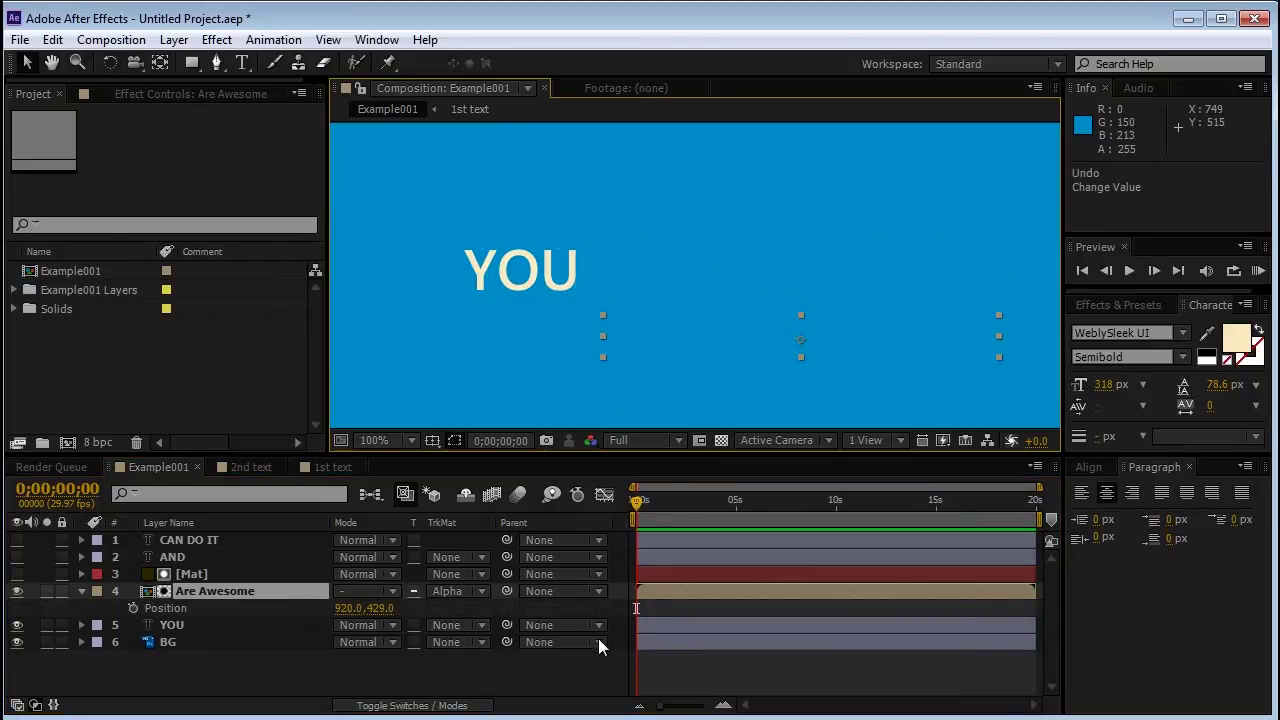
pyautogui.press('=')
pyautogui.press('=')
pyautogui.click(132, 607)
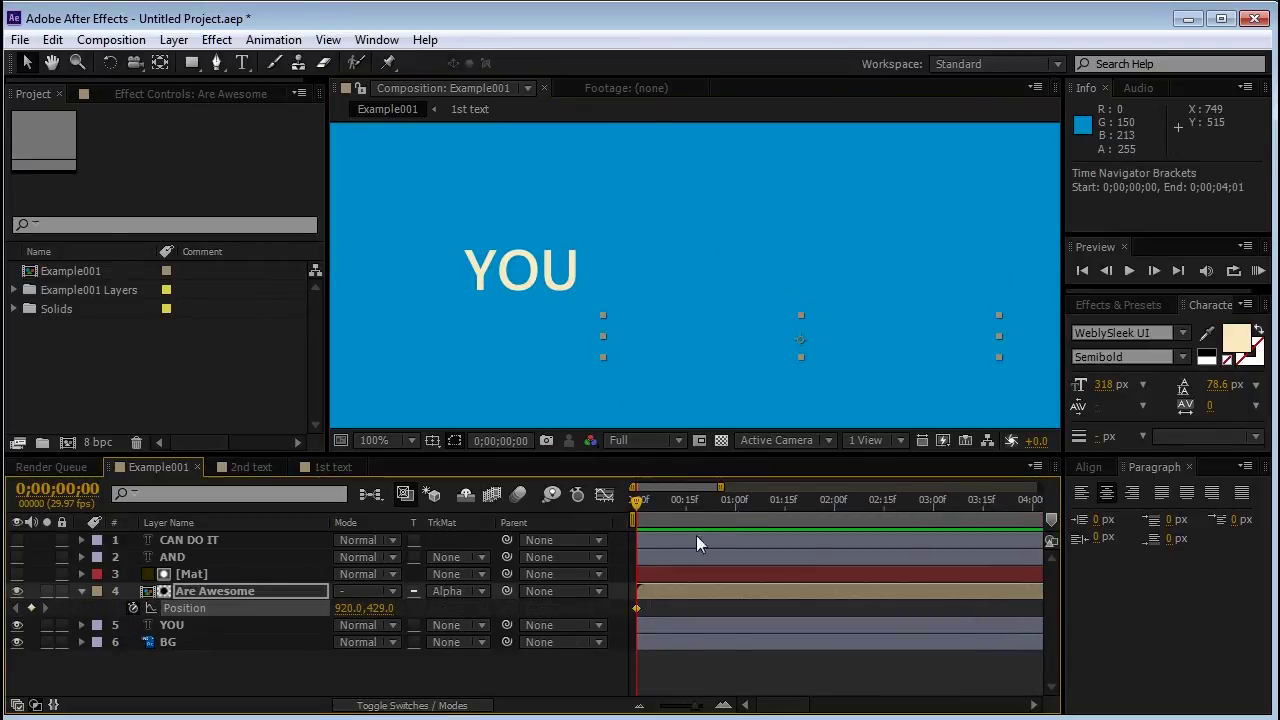
# At 0;00;01;00, raise the Are Awesome text to position 920, 364 so it lines up with YOU
pyautogui.moveTo(644, 499); pyautogui.dragTo(734, 506)
pyautogui.hotkey('shift', 'Up')
pyautogui.hotkey('shift', 'Up')
pyautogui.hotkey('shift', 'Up')
pyautogui.hotkey('shift', 'Up')
pyautogui.hotkey('shift', 'Up')
pyautogui.hotkey('shift', 'Up')
pyautogui.hotkey('shift', 'Up')
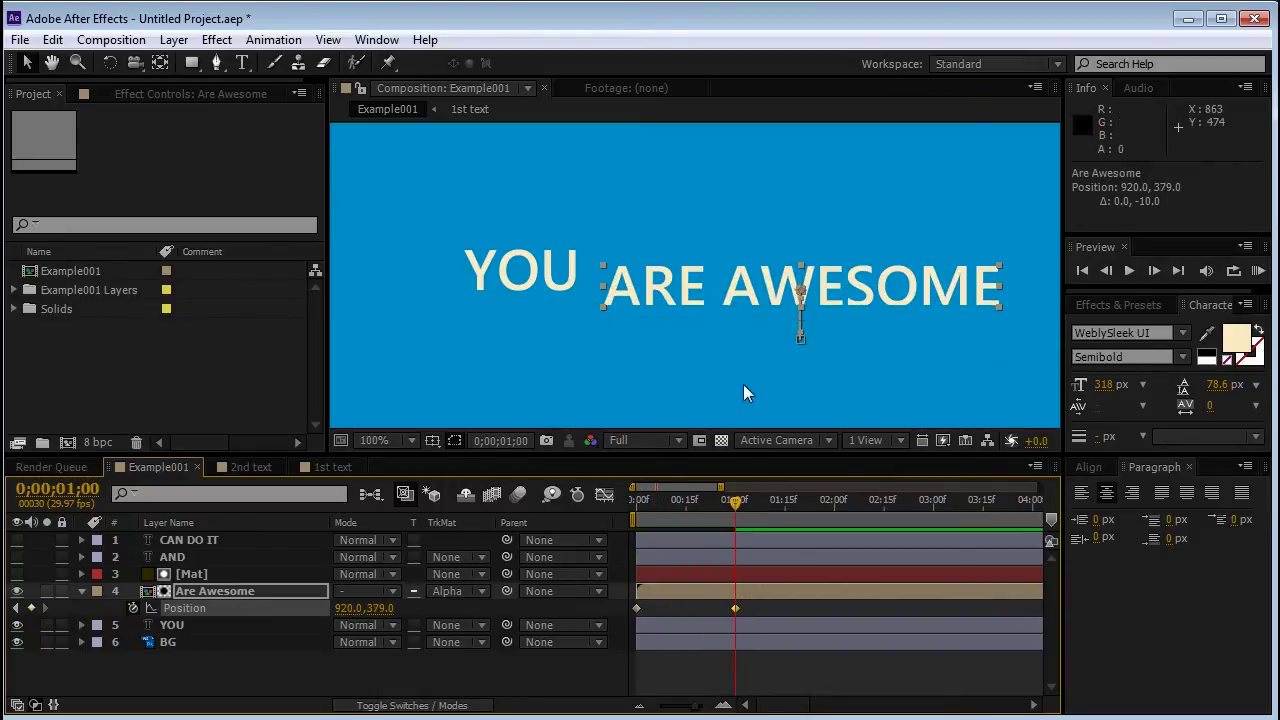
pyautogui.press('Down')
pyautogui.press('Down')
pyautogui.press('Down')
pyautogui.press('Down')
pyautogui.press('Down')
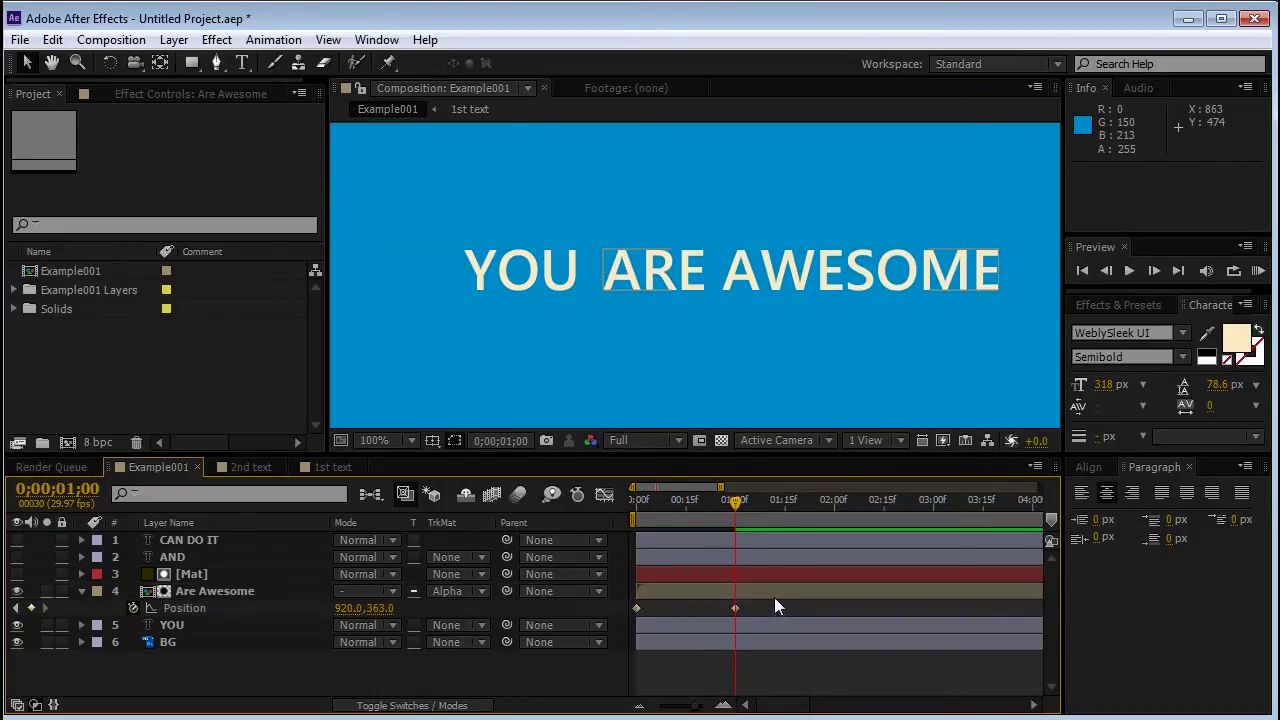
# Copy the first Are Awesome Position keyframe as a third keyframe and place it at 0;00;02;07
pyautogui.moveTo(740, 499); pyautogui.dragTo(846, 497)
pyautogui.click(636, 608)
pyautogui.hotkey('ctrl', 'c')
pyautogui.hotkey('ctrl', 'v')
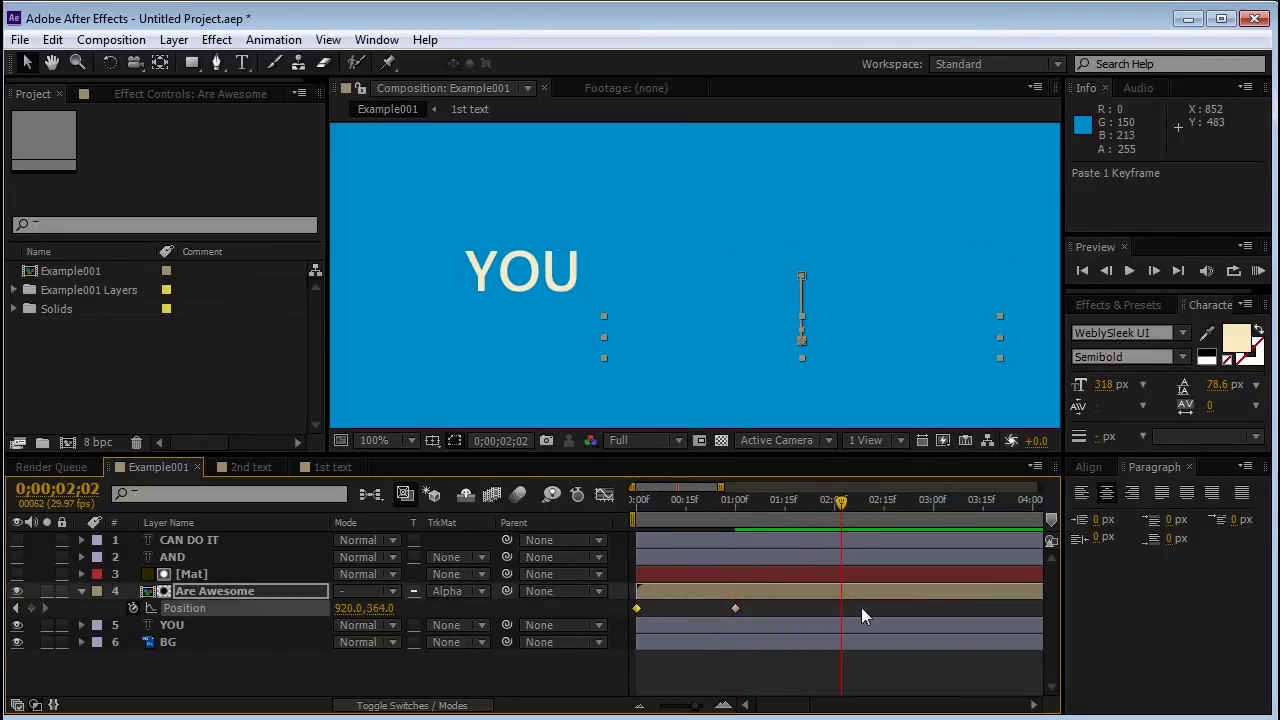
pyautogui.click(888, 607)
pyautogui.moveTo(776, 498); pyautogui.dragTo(639, 523)
pyautogui.moveTo(849, 604); pyautogui.dragTo(854, 606)
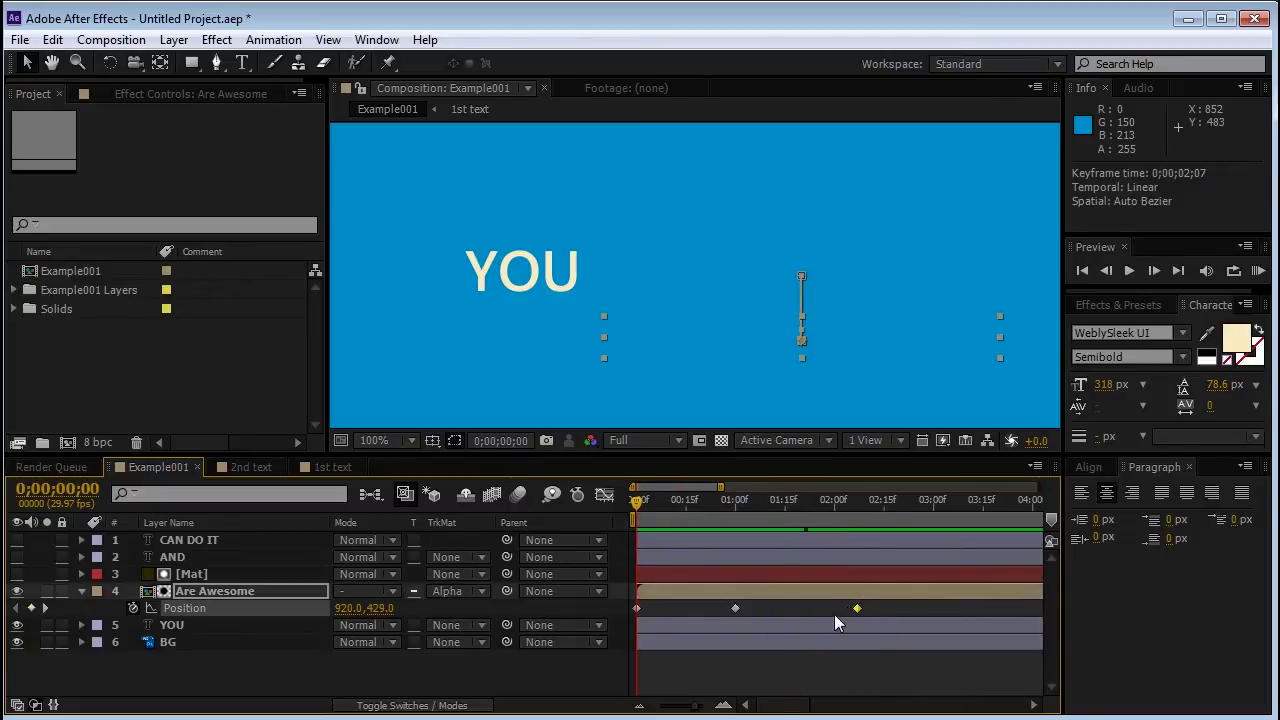
# Apply Easy Ease to all three Are Awesome Position keyframes and open their speed graph in an enlarged timeline
pyautogui.moveTo(846, 614); pyautogui.dragTo(594, 611)
pyautogui.press('F9')
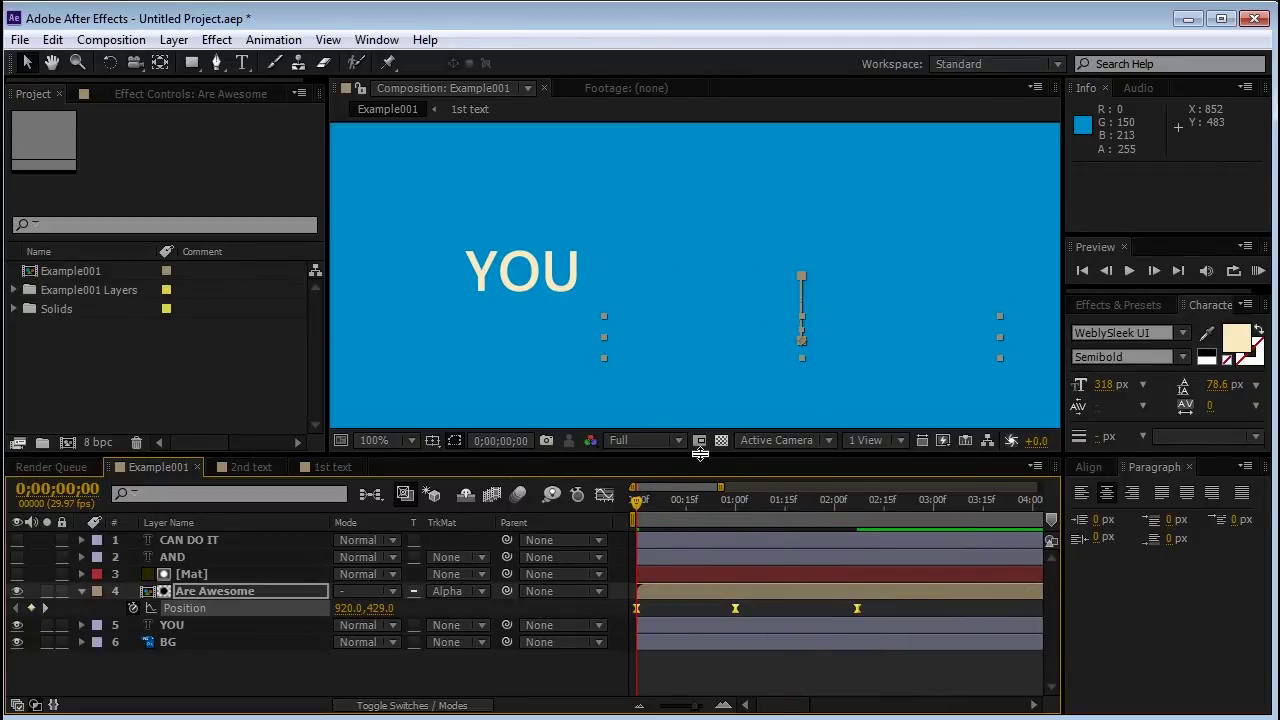
pyautogui.moveTo(700, 454); pyautogui.dragTo(704, 361)
pyautogui.click(604, 402)
# Lengthen the middle keyframe's ease handles on both sides and shorten the outer ones, so the text slows around the middle keyframe
pyautogui.click(637, 650)
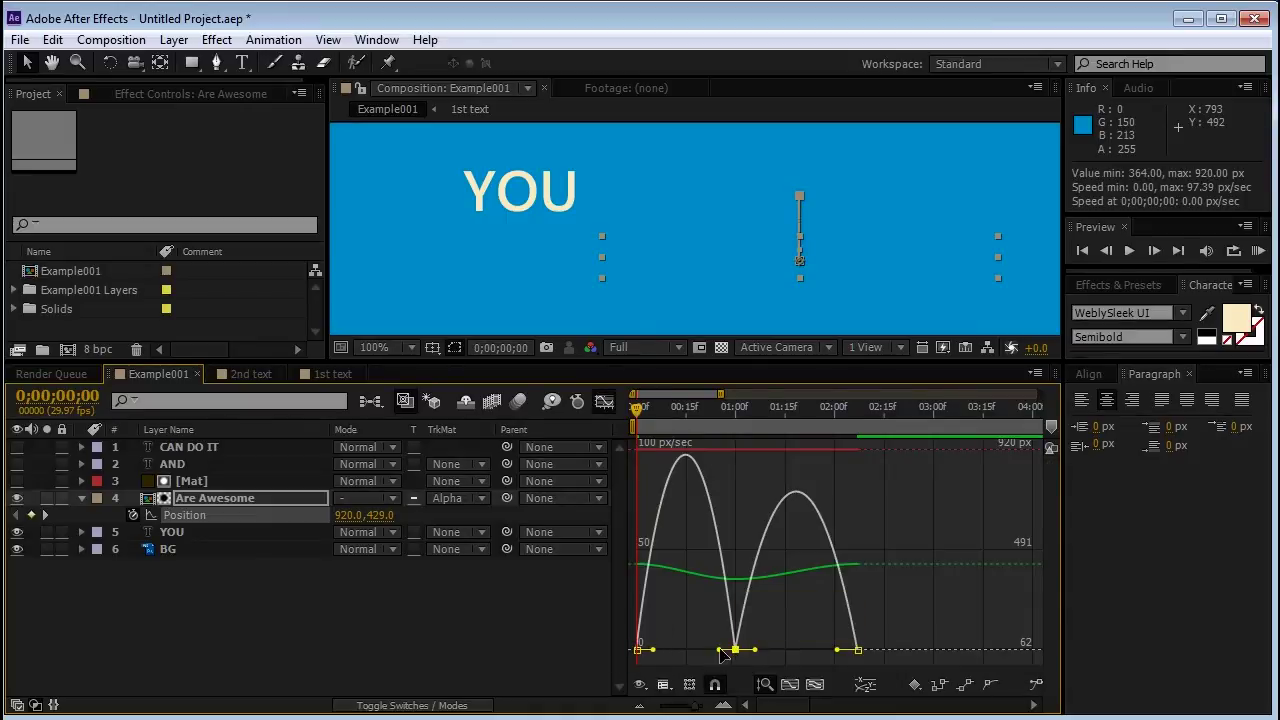
pyautogui.moveTo(720, 650); pyautogui.dragTo(686, 650)
pyautogui.moveTo(645, 414); pyautogui.dragTo(723, 543)
pyautogui.click(736, 650)
pyautogui.moveTo(756, 650); pyautogui.dragTo(851, 650)
pyautogui.click(736, 650)
pyautogui.click(686, 650)
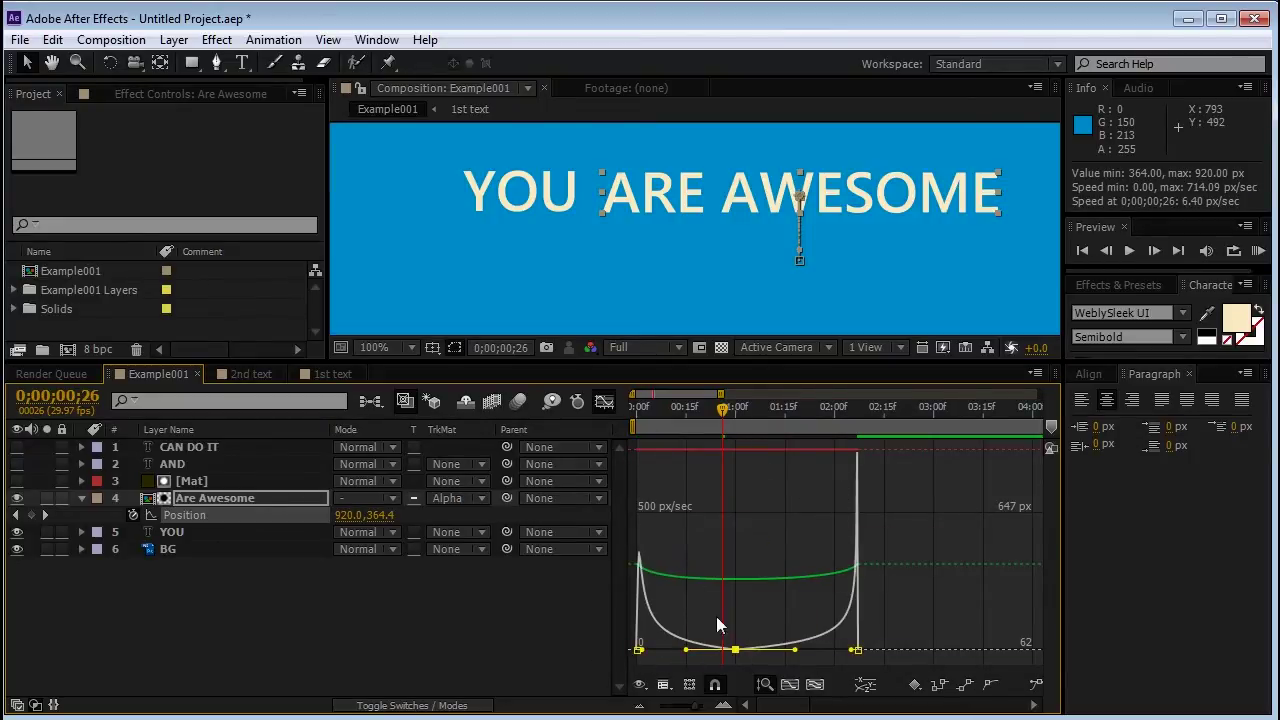
pyautogui.press('Home')
pyautogui.hotkey('shift', 'F3')
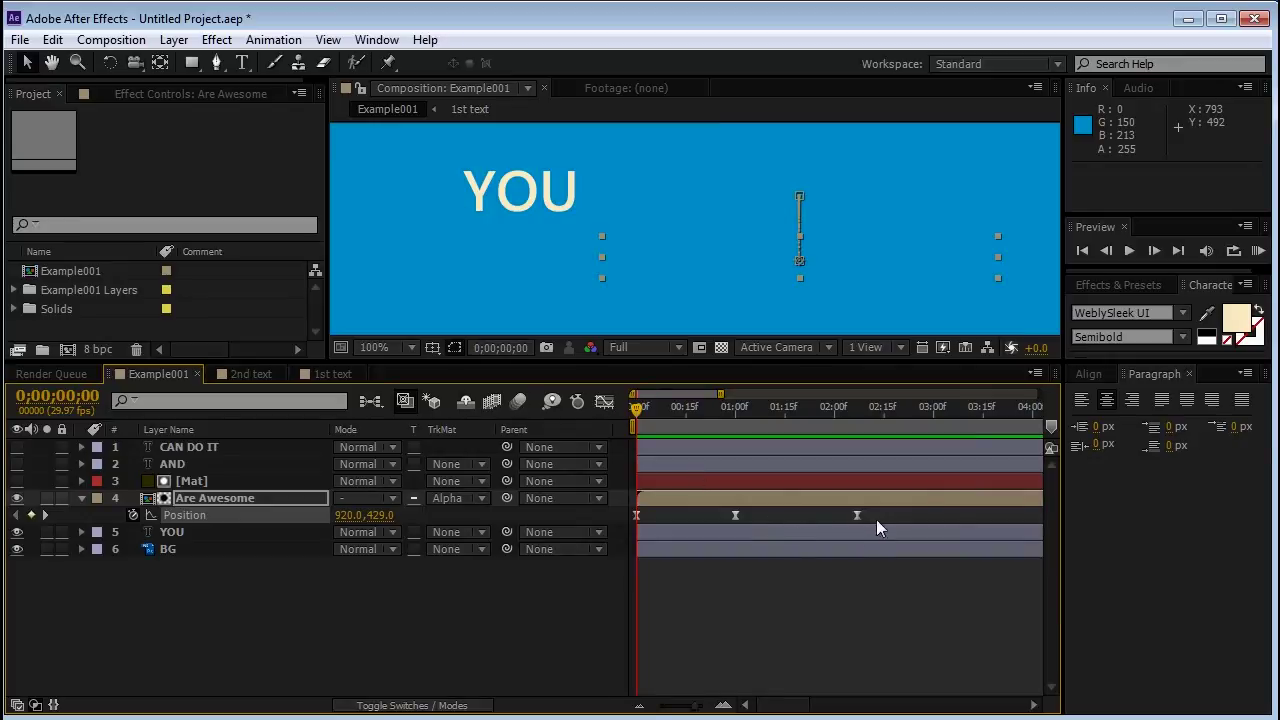
# Compress the Are Awesome Position keyframes so the middle one falls at 0;00;00;19 and the last at 0;00;01;13, and preview the motion
pyautogui.click(883, 511)
pyautogui.moveTo(858, 516); pyautogui.dragTo(590, 519)
pyautogui.moveTo(844, 515); pyautogui.dragTo(756, 516)
pyautogui.click(761, 629)
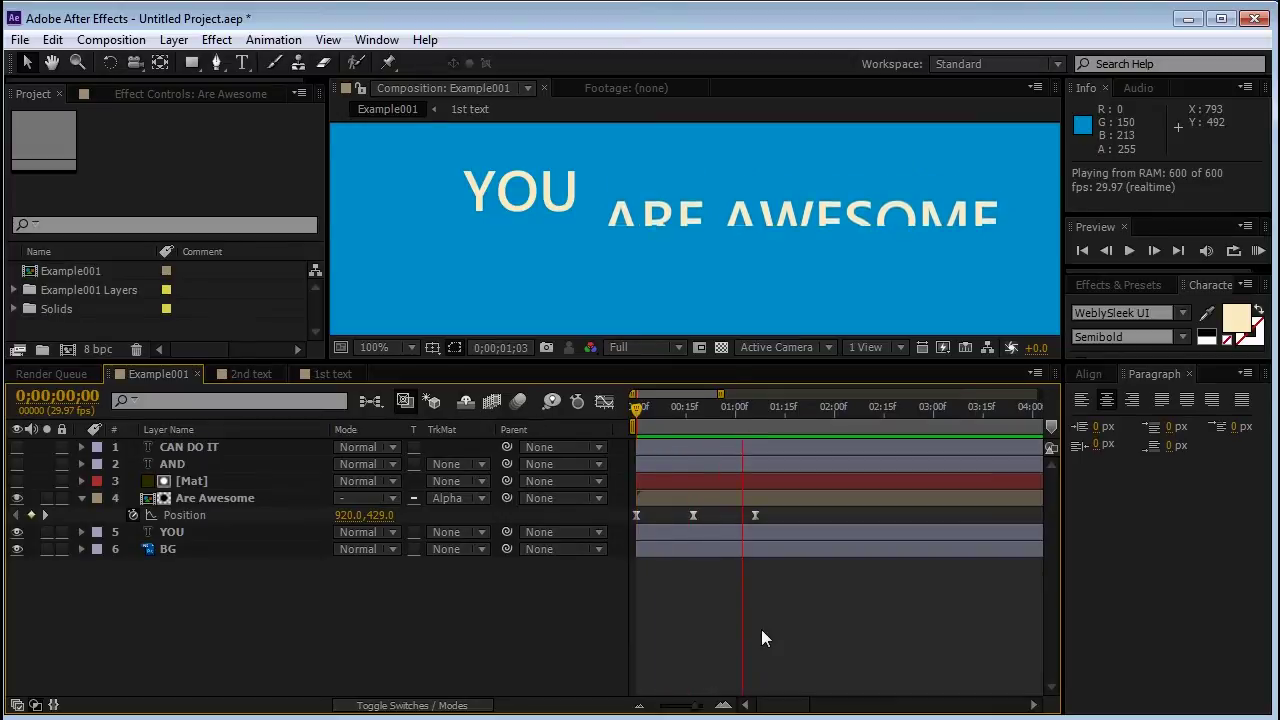
pyautogui.press('space')
pyautogui.moveTo(773, 508)
pyautogui.mouseDown()
pyautogui.moveTo(604, 532)
pyautogui.moveTo(777, 515)
pyautogui.mouseUp()
pyautogui.press('KP_0')
pyautogui.press('space')
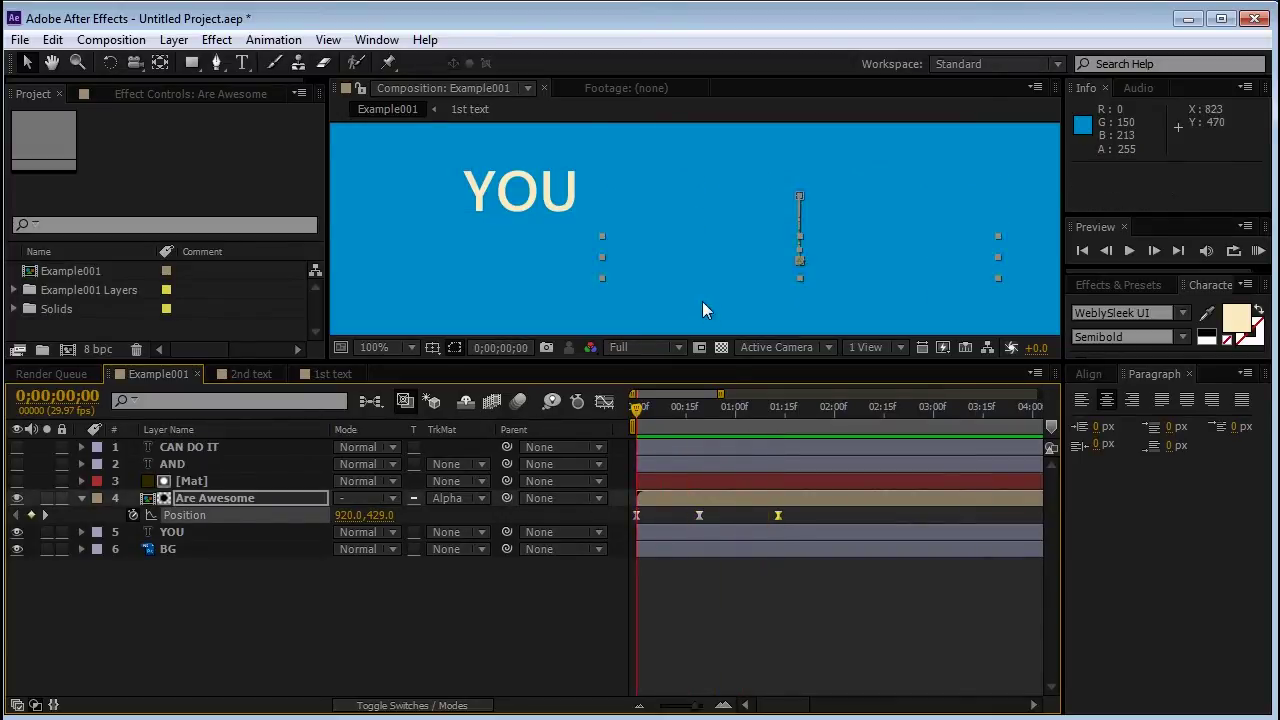
pyautogui.scroll(-1, 704, 276)
pyautogui.press('KP_0')
# Show the AND and CAN DO IT layers
pyautogui.click(17, 465)
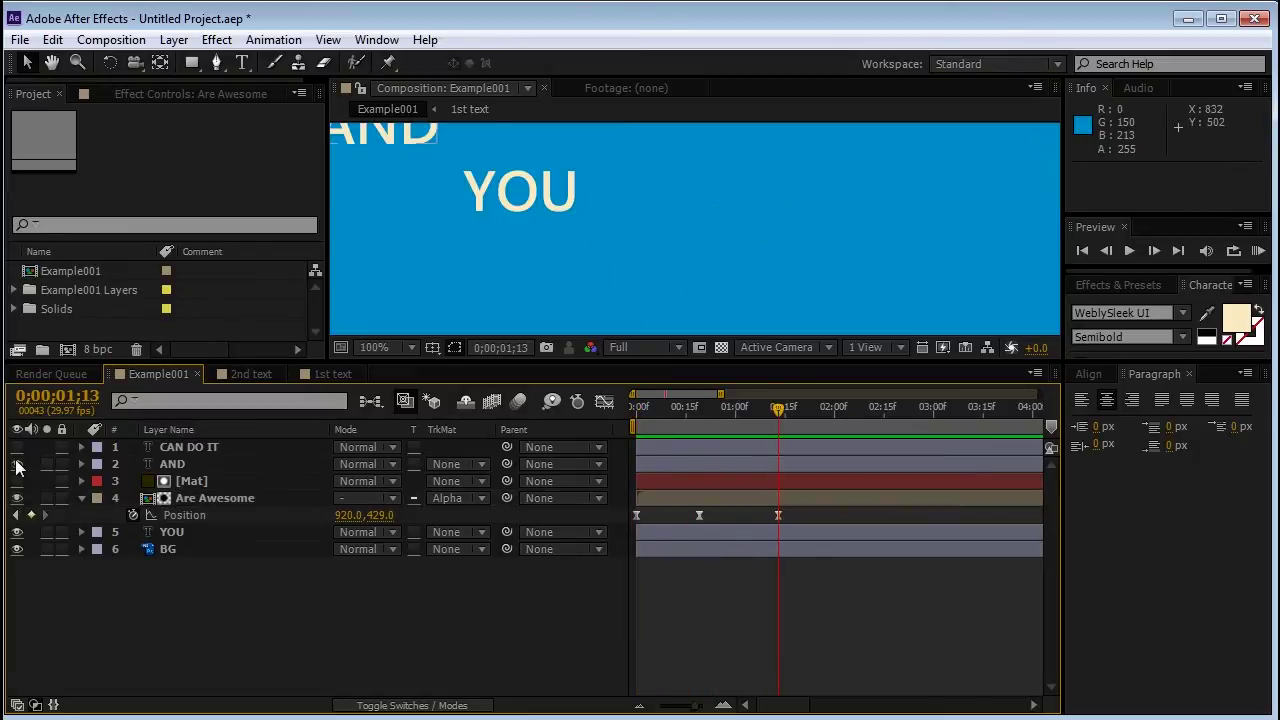
pyautogui.click(16, 451)
pyautogui.moveTo(587, 217); pyautogui.dragTo(703, 273)
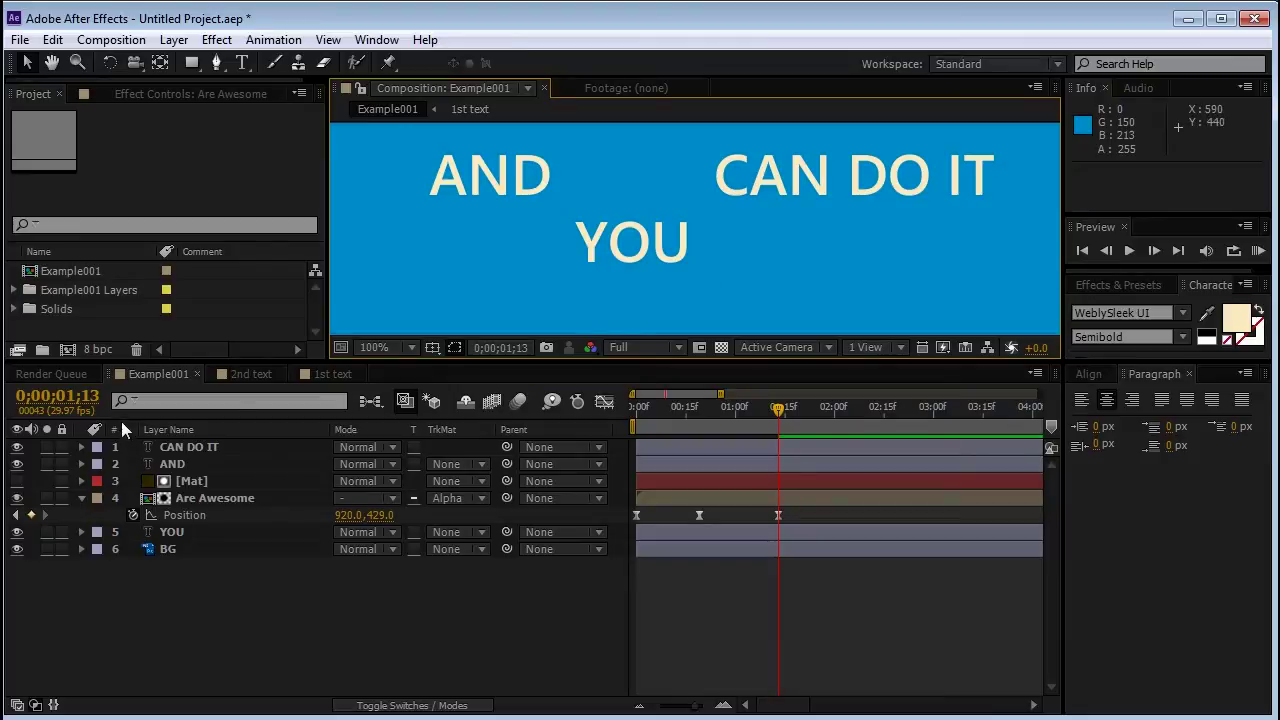
# Extend the left edge of the Mat layer's mask outward by about 80 px, past the start of AND
pyautogui.click(192, 482)
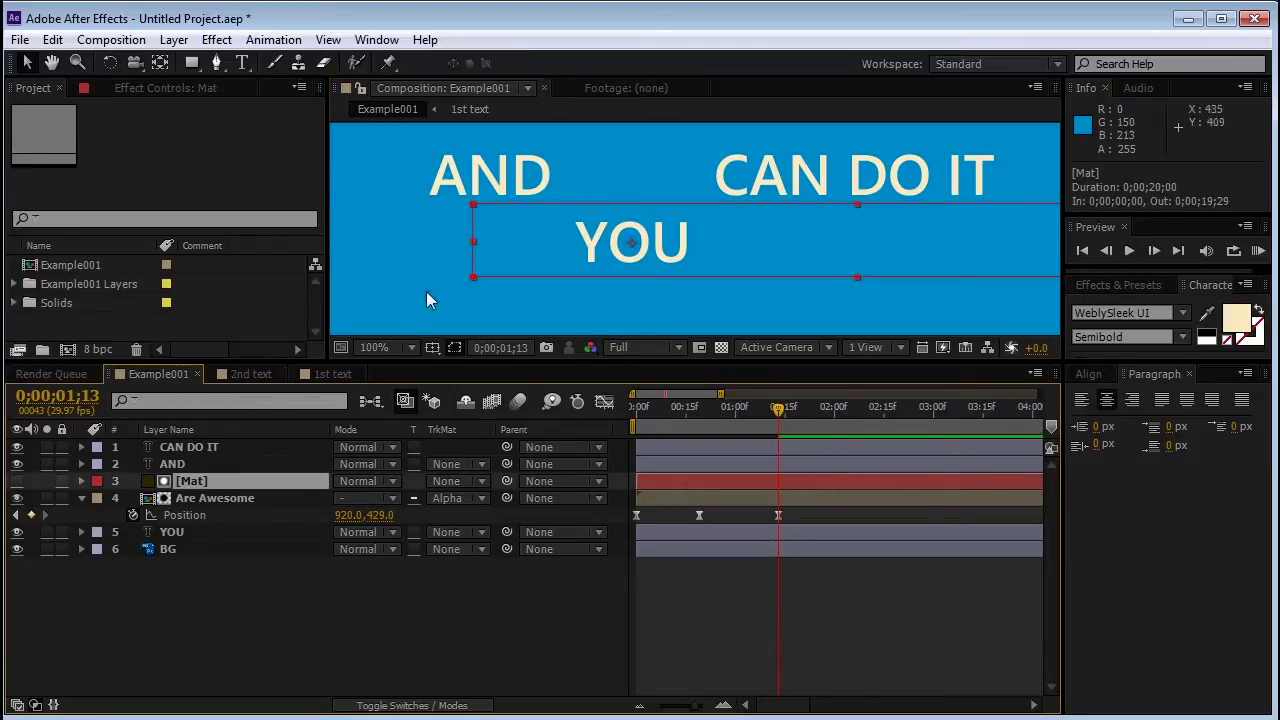
pyautogui.click(475, 207)
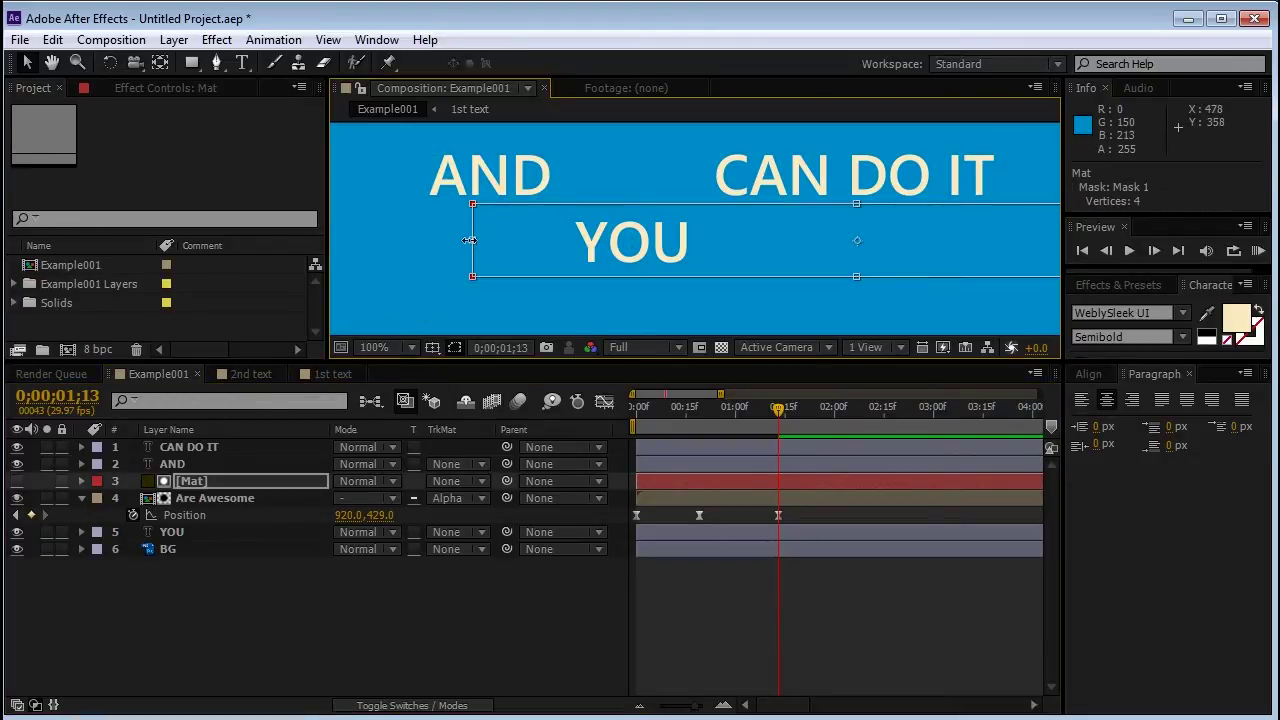
pyautogui.moveTo(470, 240); pyautogui.dragTo(392, 244)
pyautogui.click(337, 596)
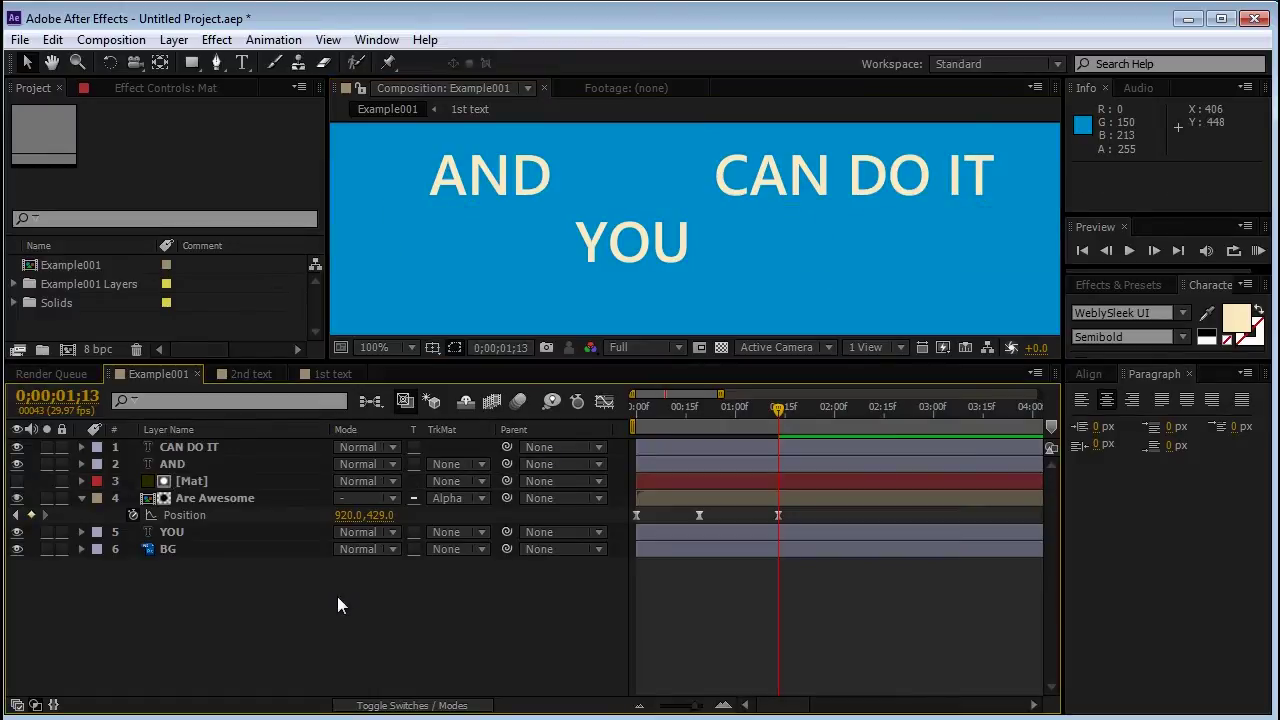
# Duplicate the Mat layer, place the copy above AND and use it as AND's alpha track matte
pyautogui.click(217, 487)
pyautogui.hotkey('ctrl', 'd')
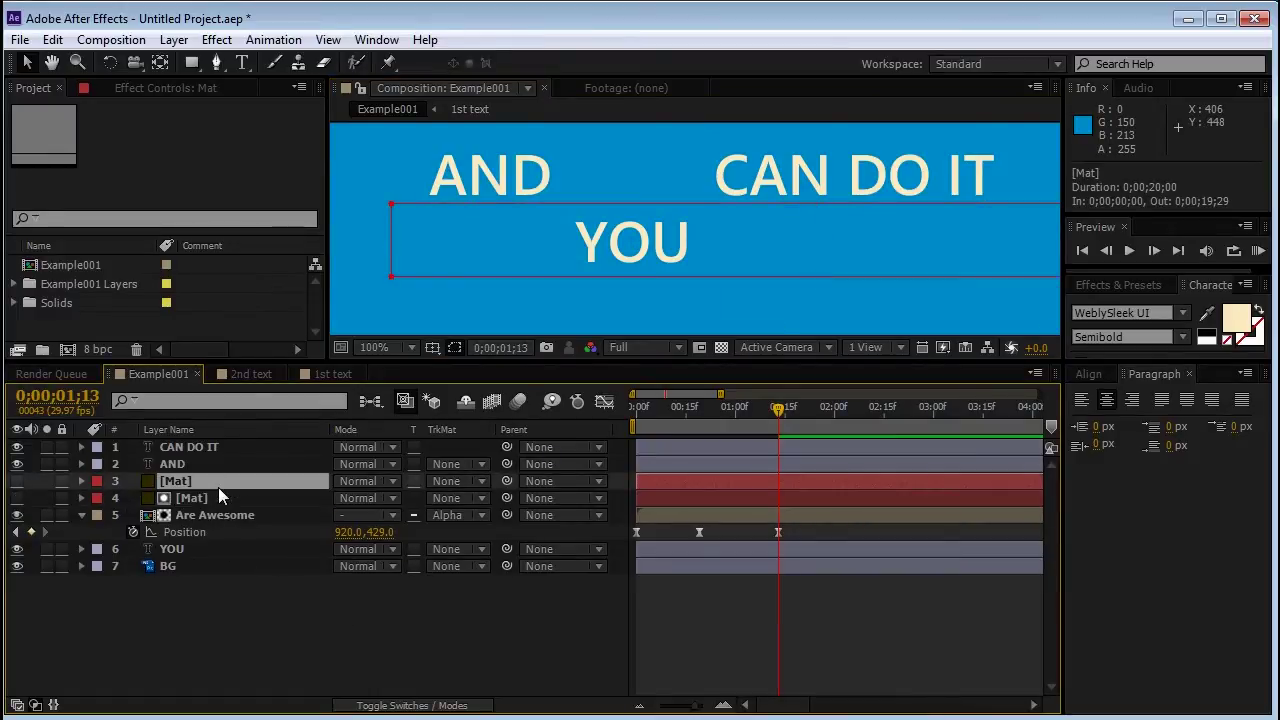
pyautogui.moveTo(218, 487); pyautogui.dragTo(208, 441)
pyautogui.click(191, 479)
pyautogui.click(460, 482)
pyautogui.click(475, 532)
# Place another Mat duplicate above CAN DO IT and set that layer's track matte to Alpha Matte
pyautogui.click(213, 463)
pyautogui.hotkey('ctrl', 'd')
pyautogui.click(212, 464)
pyautogui.click(468, 465)
pyautogui.click(489, 514)
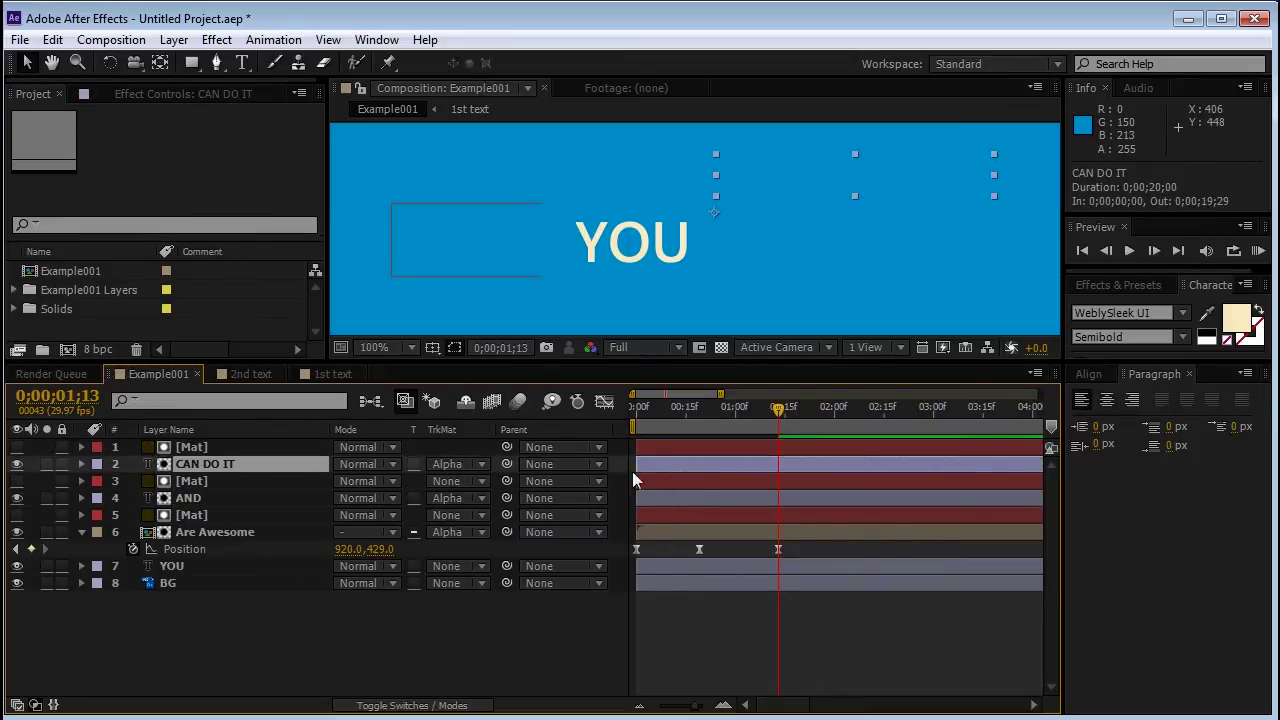
# Keyframe AND's Position from 438, 330 at 0;00;00;19 to about 70 px lower at 0;00;01;13, in line with YOU
pyautogui.click(770, 482)
pyautogui.click(767, 496)
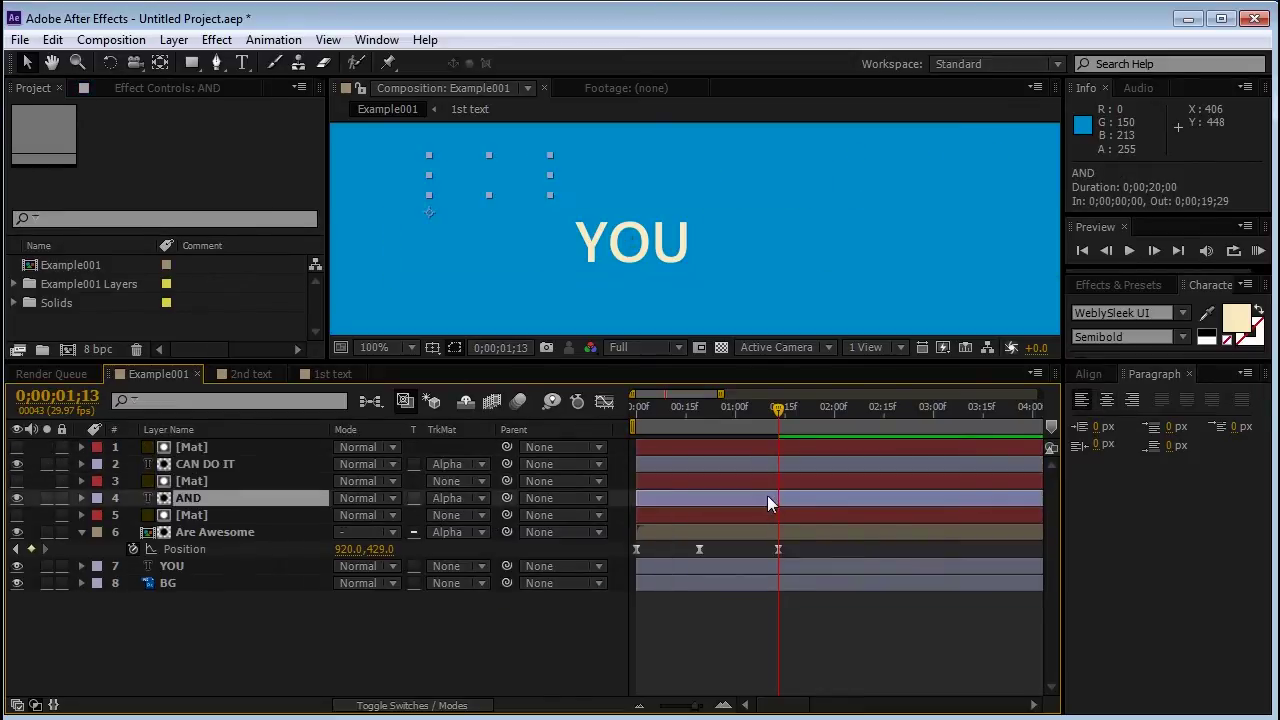
pyautogui.press('p')
pyautogui.moveTo(760, 410)
pyautogui.mouseDown()
pyautogui.moveTo(716, 421)
pyautogui.moveTo(770, 421)
pyautogui.mouseUp()
pyautogui.click(132, 514)
pyautogui.hotkey('shift', 'Down')
pyautogui.hotkey('shift', 'Down')
pyautogui.hotkey('shift', 'Down')
pyautogui.hotkey('shift', 'Down')
pyautogui.hotkey('shift', 'Down')
pyautogui.hotkey('shift', 'Down')
pyautogui.hotkey('shift', 'Down')
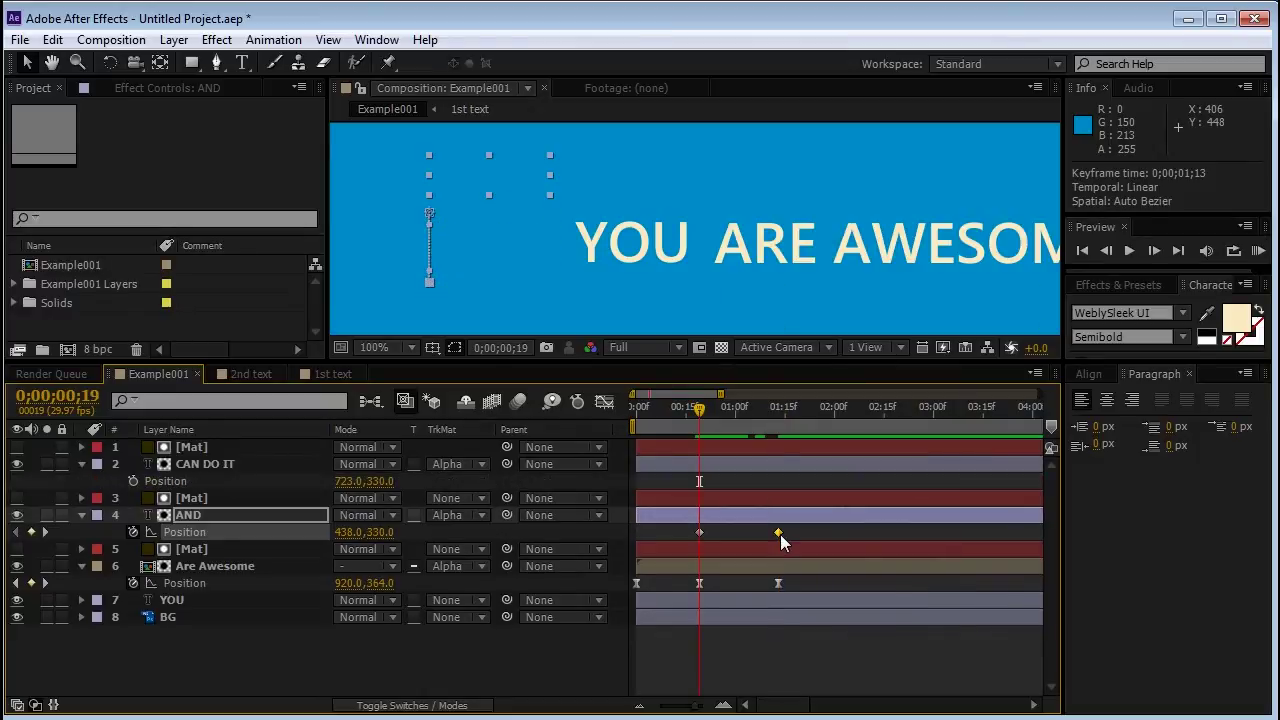
# Ease the AND Position keyframes and lengthen the last keyframe's incoming handle in the speed graph for a slow arrival
pyautogui.moveTo(699, 409); pyautogui.dragTo(767, 413)
pyautogui.click(604, 401)
pyautogui.moveTo(765, 651); pyautogui.dragTo(723, 650)
pyautogui.moveTo(744, 414)
pyautogui.mouseDown()
pyautogui.moveTo(694, 425)
pyautogui.moveTo(755, 425)
pyautogui.mouseUp()
pyautogui.click(738, 653)
pyautogui.click(779, 650)
pyautogui.moveTo(738, 650); pyautogui.dragTo(747, 650)
pyautogui.moveTo(738, 412); pyautogui.dragTo(765, 410)
pyautogui.click(605, 402)
# Shift both AND Position keyframes along the timeline so the first falls at 0;00;01;00, and check the timing
pyautogui.click(780, 538)
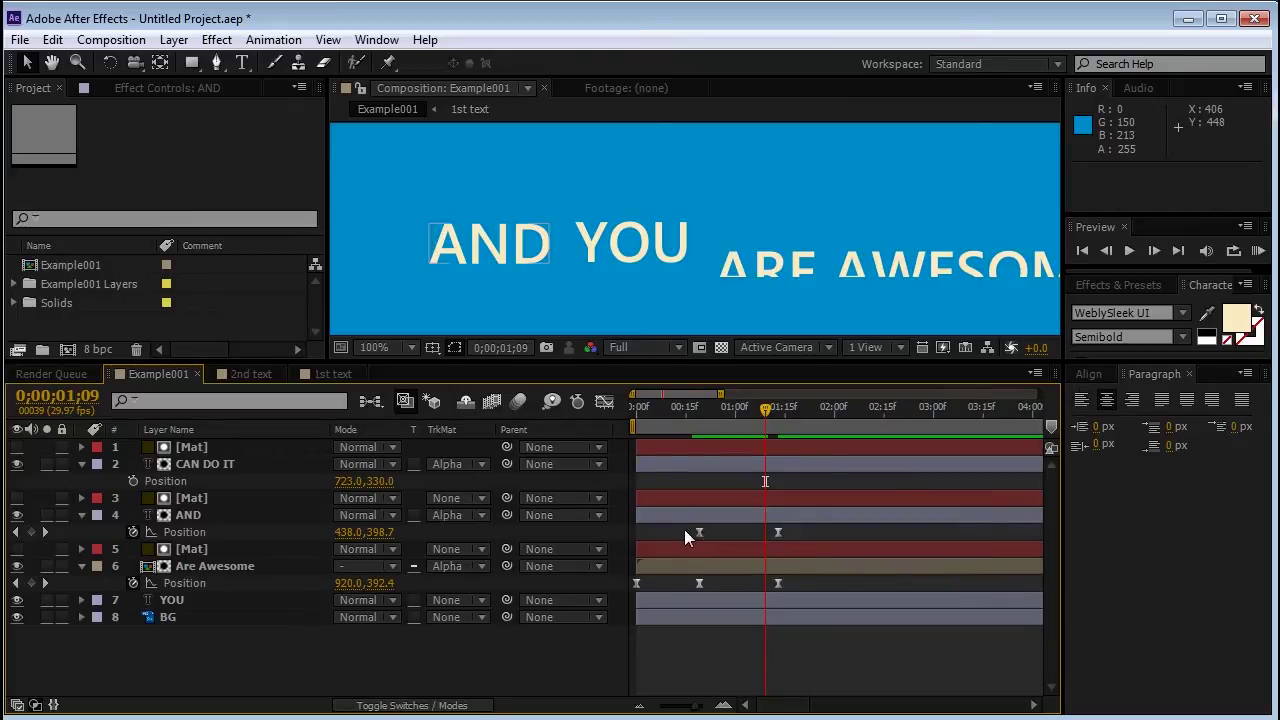
pyautogui.moveTo(689, 529); pyautogui.dragTo(838, 527)
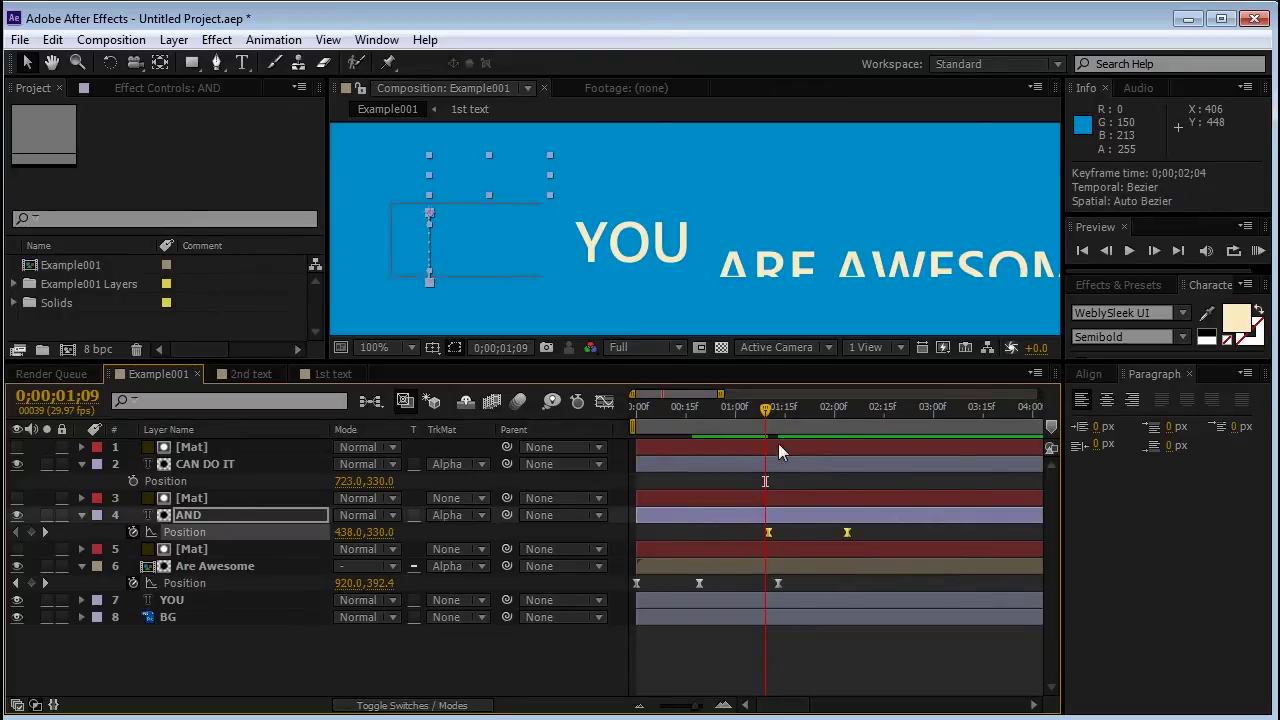
pyautogui.moveTo(772, 435); pyautogui.dragTo(738, 436)
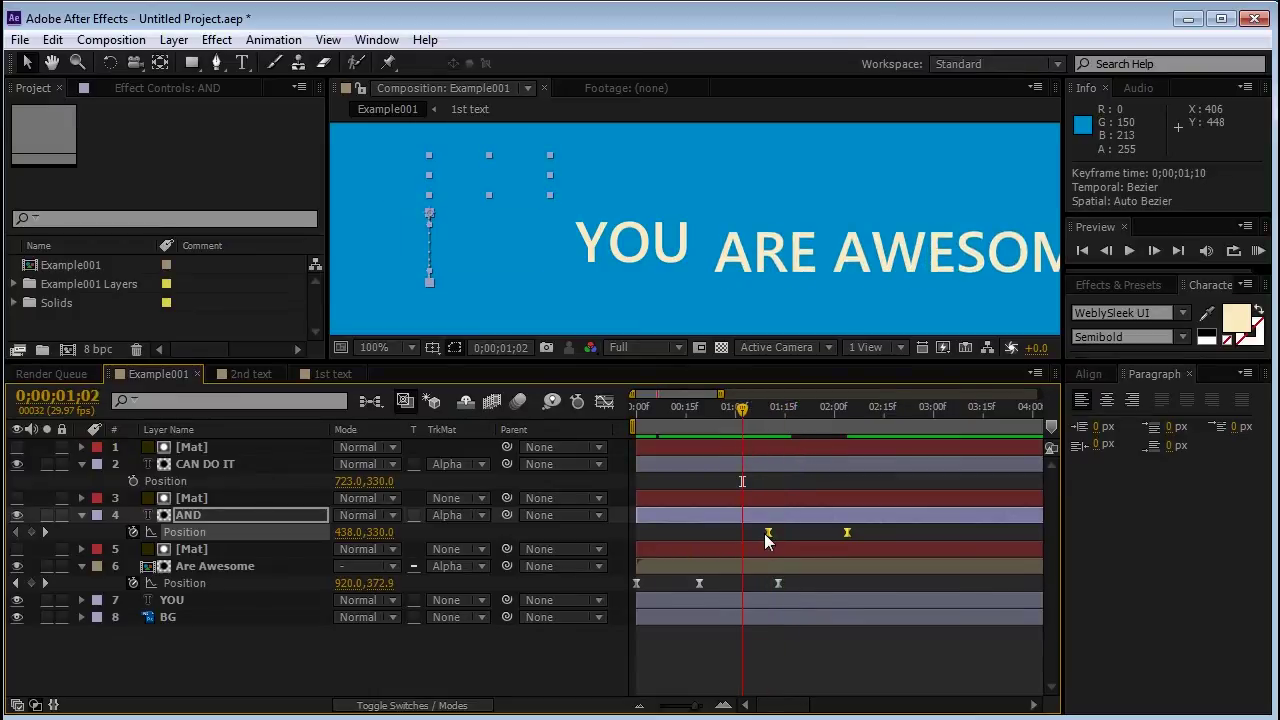
pyautogui.press('space')
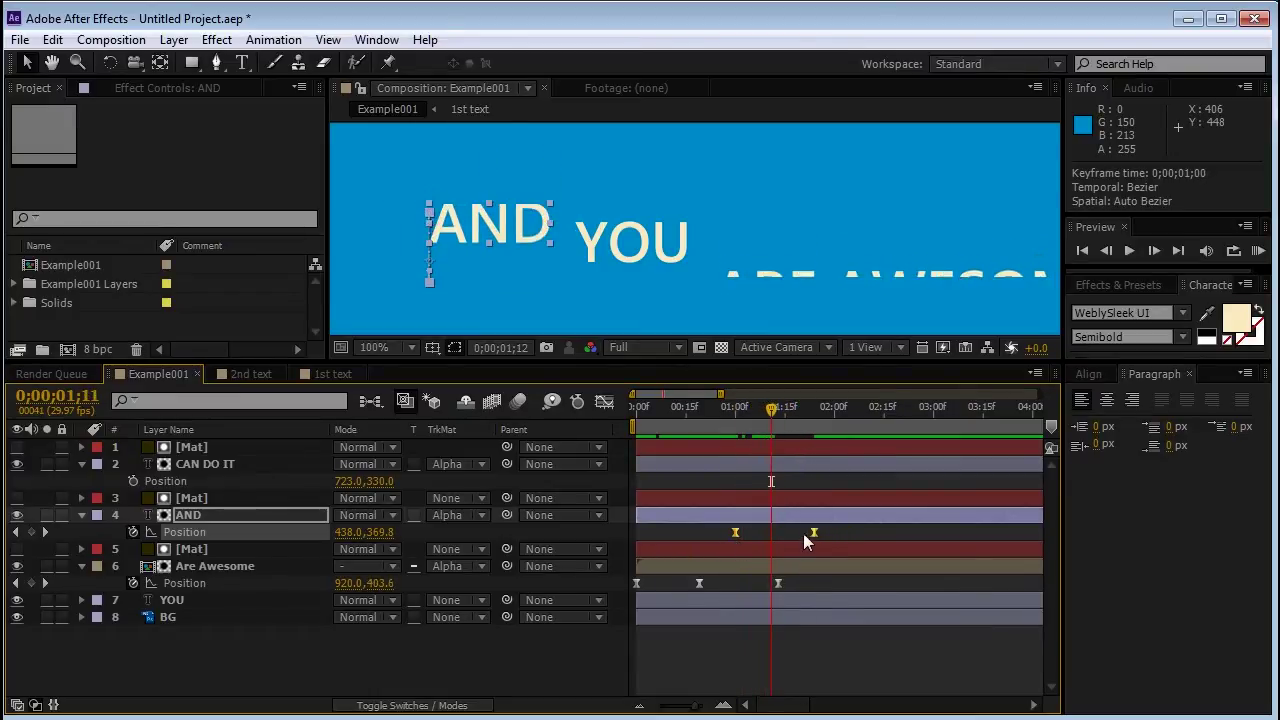
pyautogui.moveTo(821, 530); pyautogui.dragTo(721, 544)
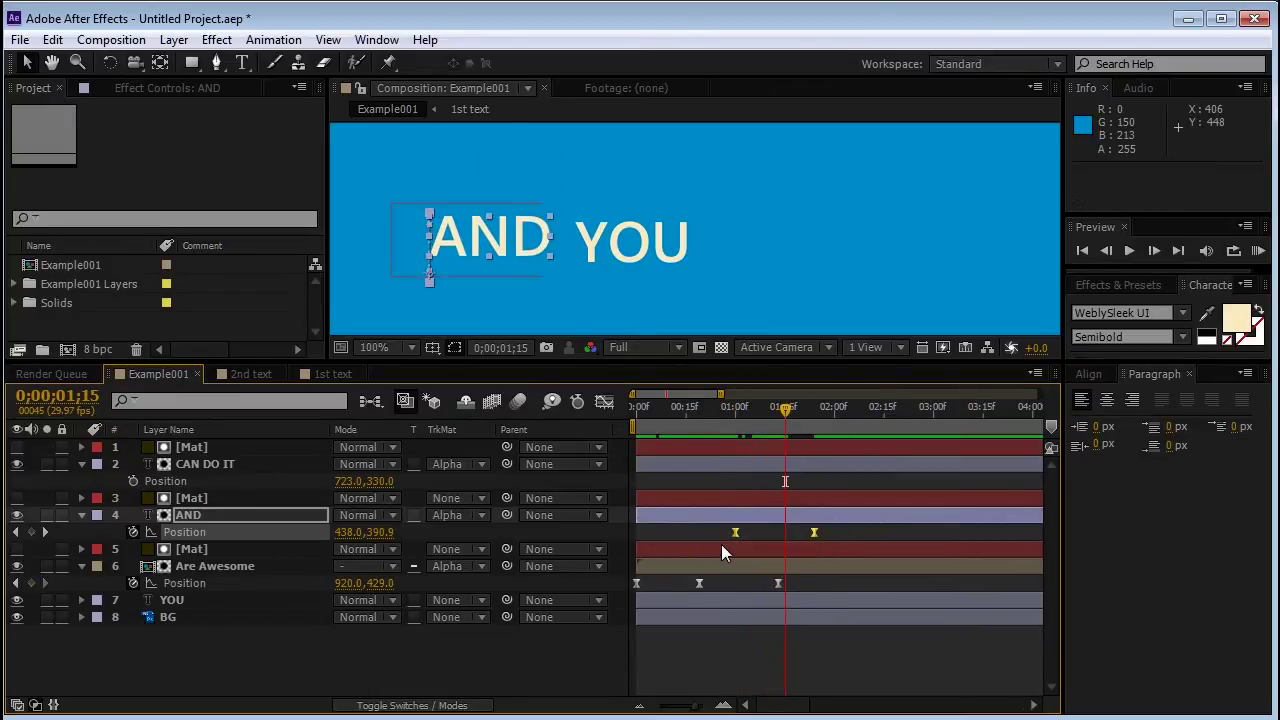
# Copy AND's Position keyframes to CAN DO IT from 0;00;01;05, shift the pasted motion path right to X about 716, and preview
pyautogui.hotkey('ctrl', 'c')
pyautogui.moveTo(758, 412)
pyautogui.mouseDown()
pyautogui.moveTo(738, 410)
pyautogui.moveTo(761, 410)
pyautogui.moveTo(750, 410)
pyautogui.mouseUp()
pyautogui.click(760, 464)
pyautogui.hotkey('ctrl', 'v')
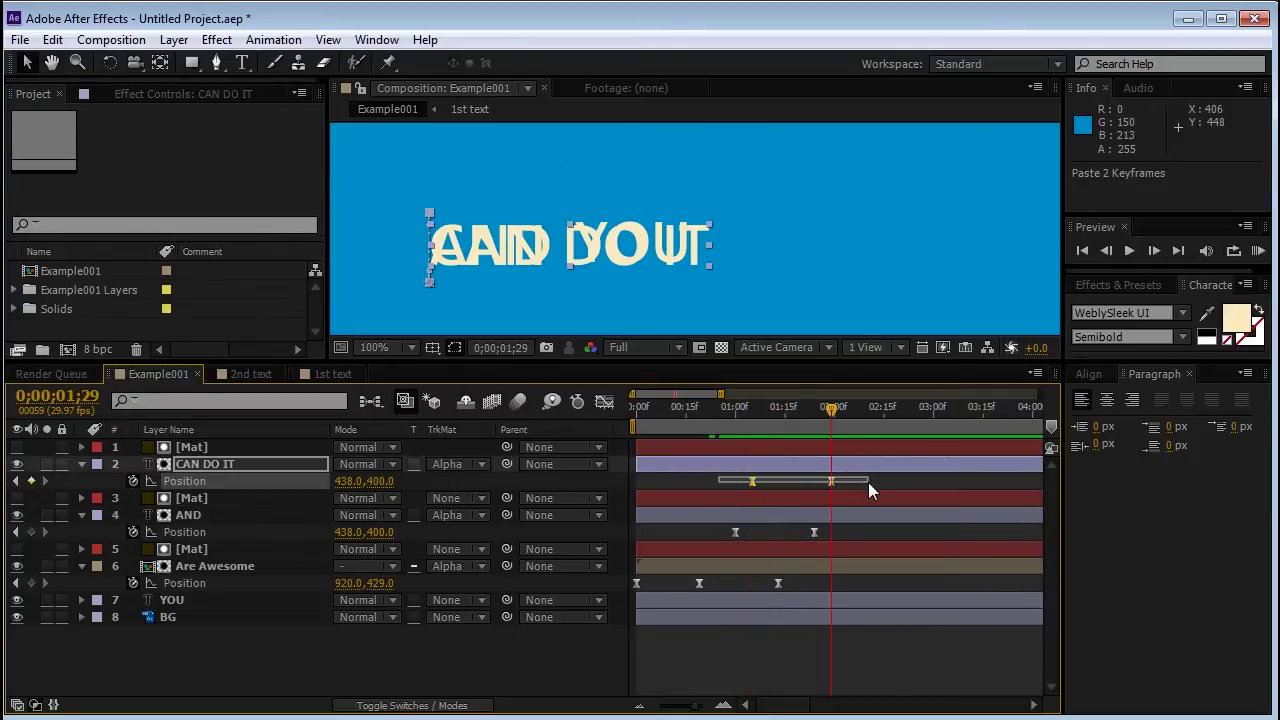
pyautogui.moveTo(434, 215); pyautogui.dragTo(706, 202)
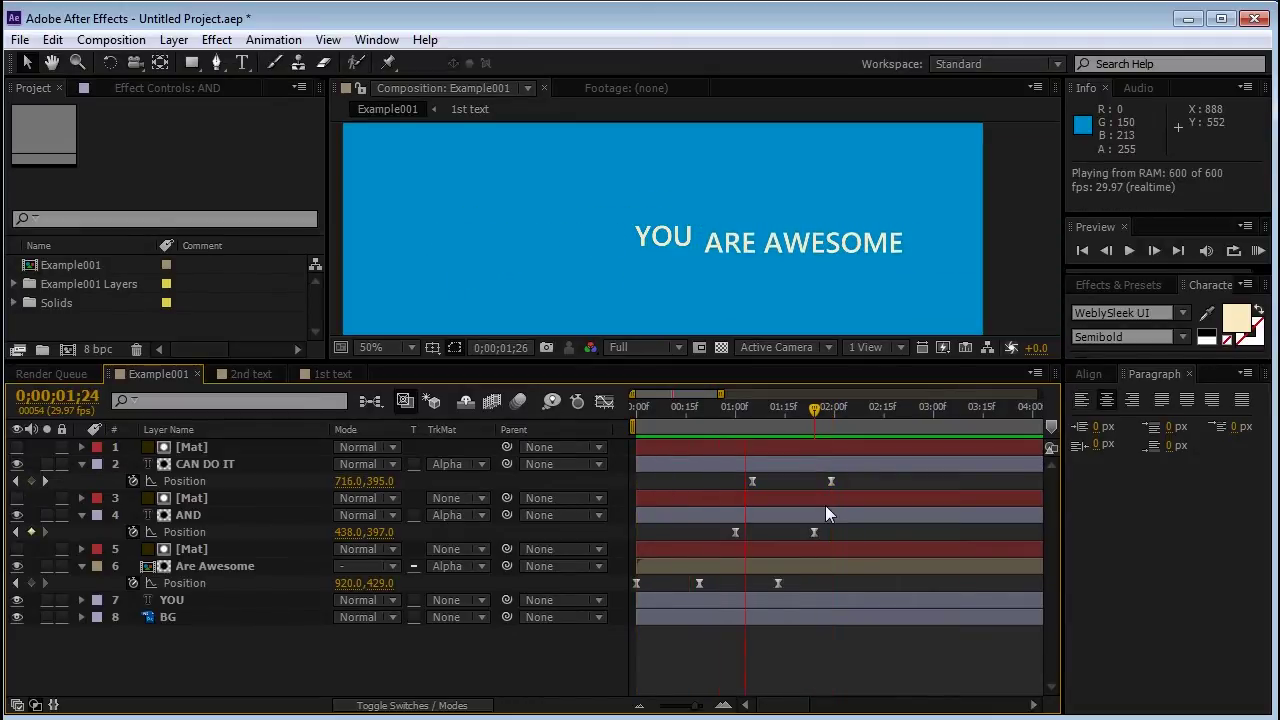
pyautogui.press('KP_0')
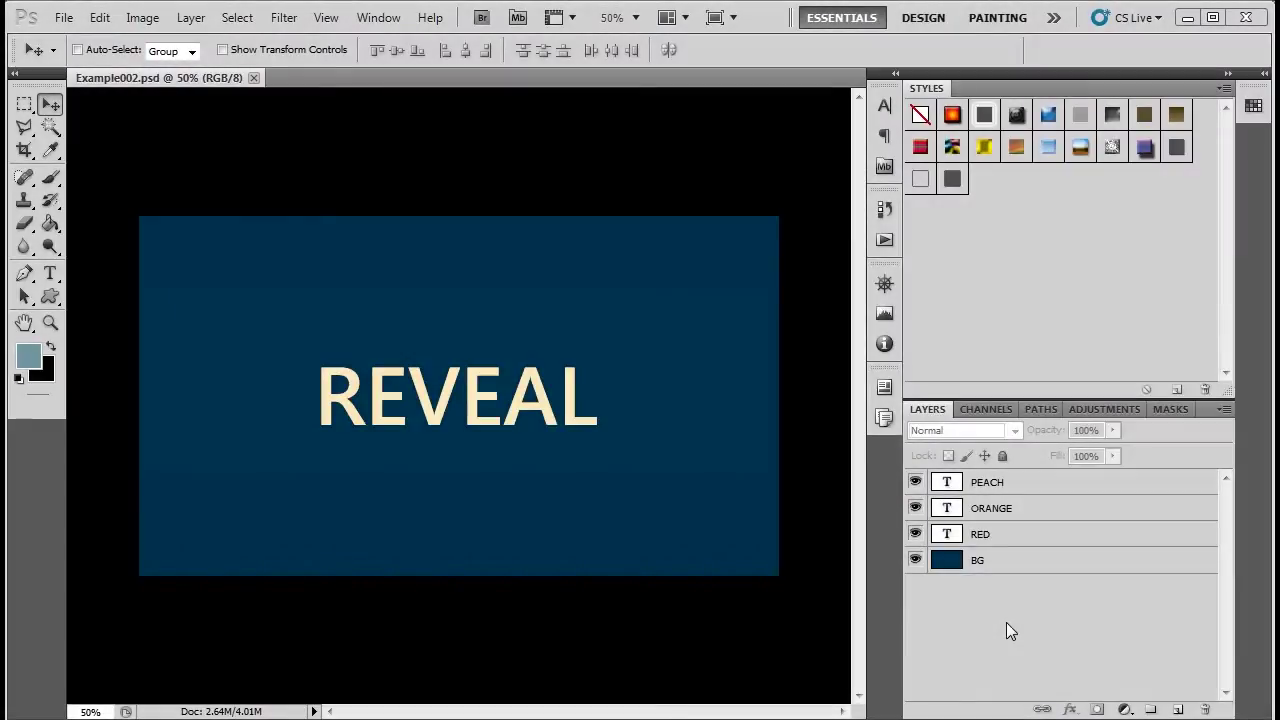
# Switch to Photoshop and examine the stacked PEACH, ORANGE and RED text layers of Example002.psd by toggling their visibility
pyautogui.hotkey('ctrl', '+')
pyautogui.hotkey('ctrl', '+')
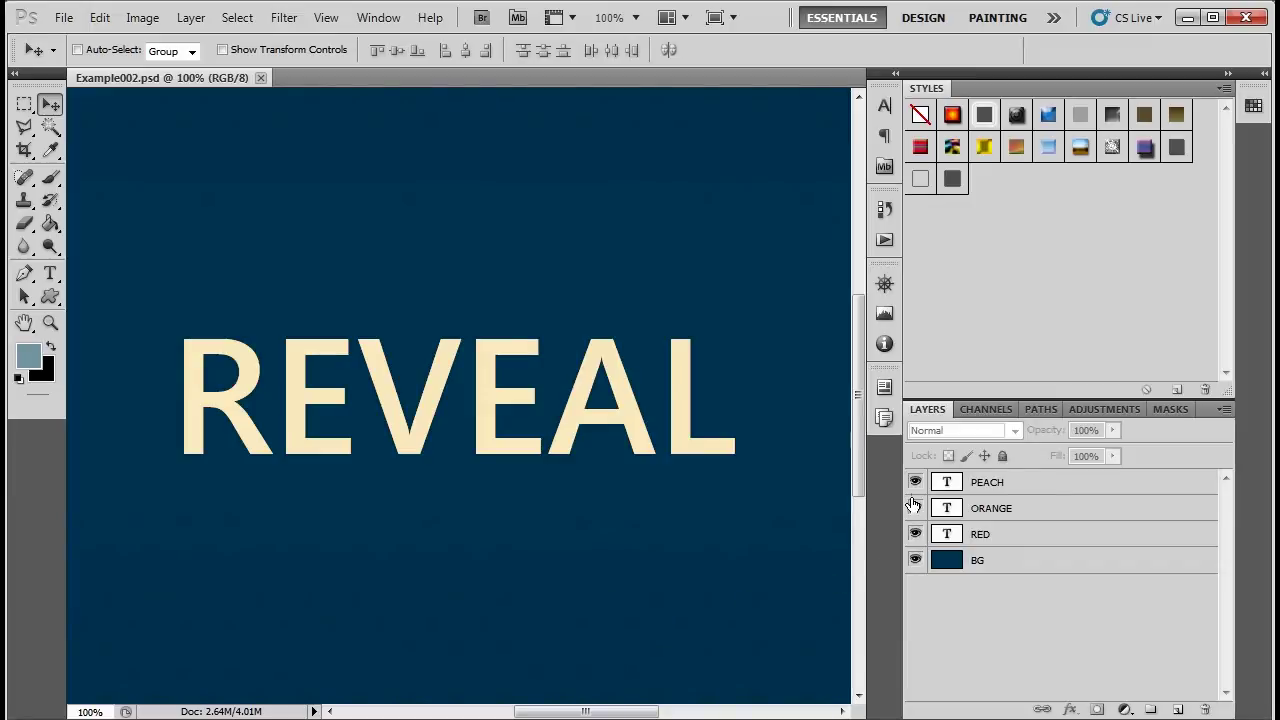
pyautogui.click(915, 482)
pyautogui.click(915, 508)
pyautogui.click(915, 534)
pyautogui.click(915, 534)
pyautogui.click(915, 508)
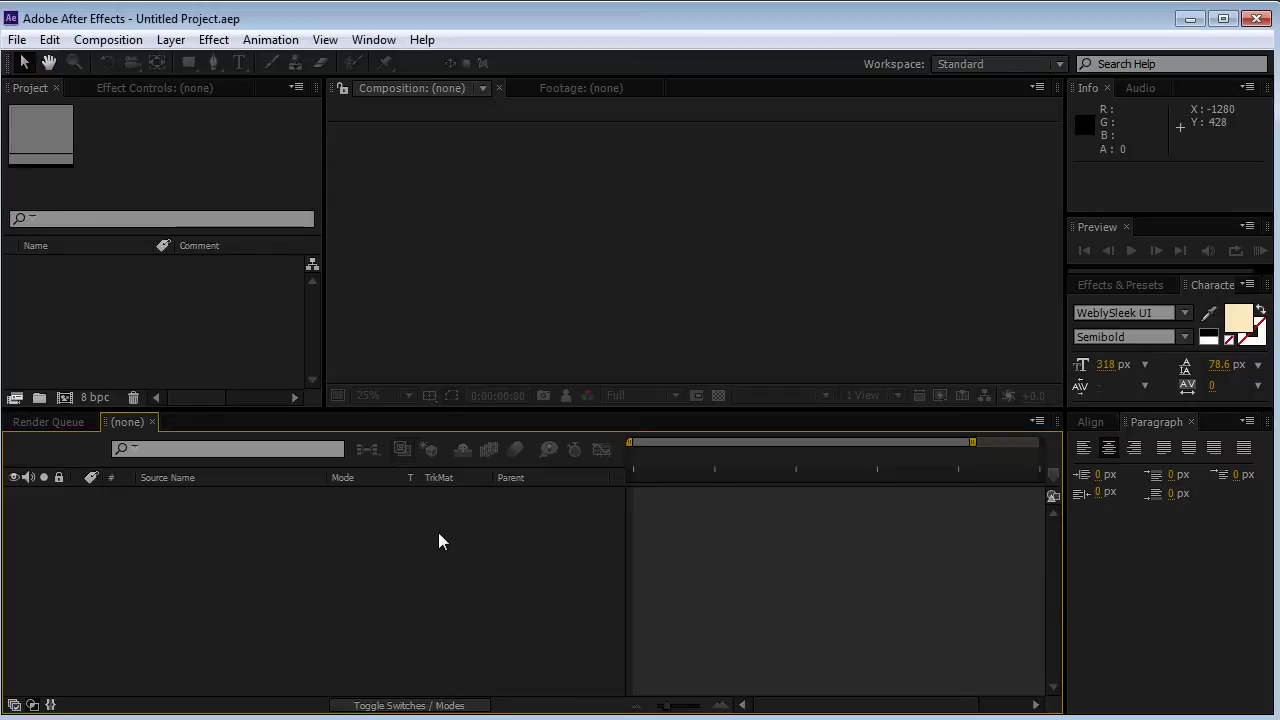
# In After Effects, import Example002.psd as Composition - Retain Layer Sizes and open the Example002 composition
pyautogui.doubleClick(178, 318)
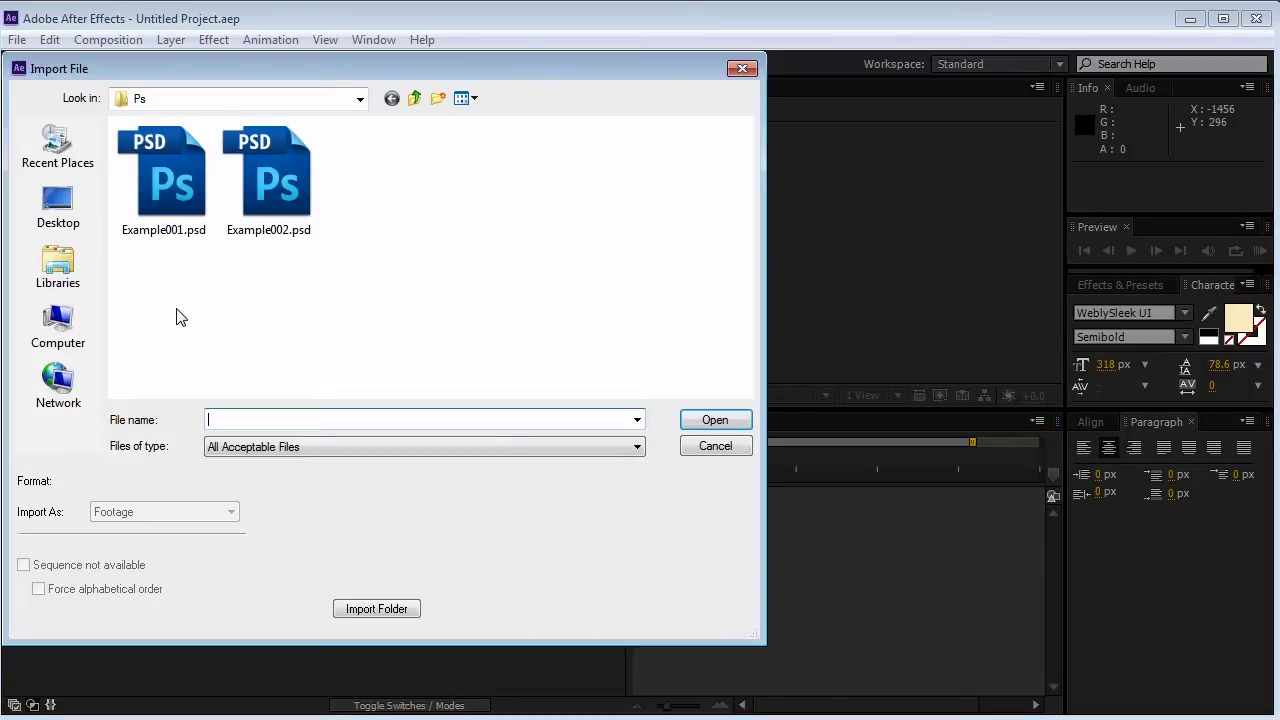
pyautogui.click(238, 232)
pyautogui.click(177, 514)
pyautogui.click(177, 553)
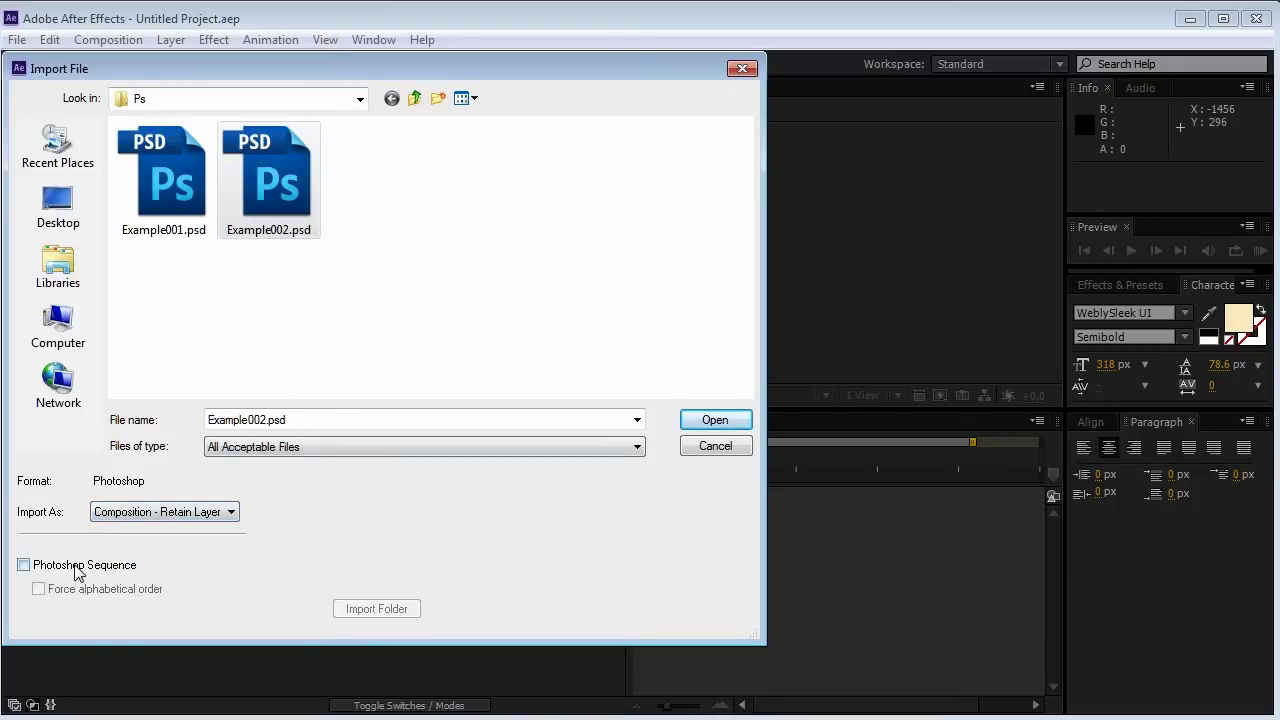
pyautogui.press('Return')
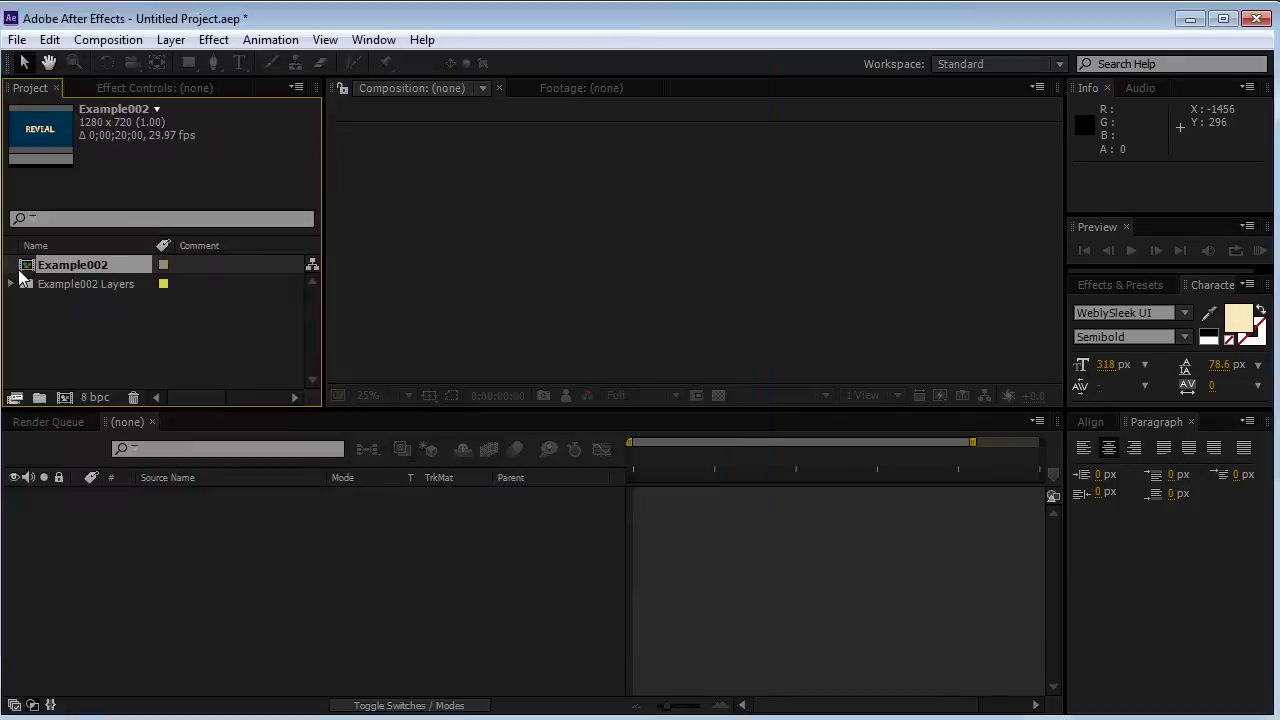
pyautogui.doubleClick(27, 268)
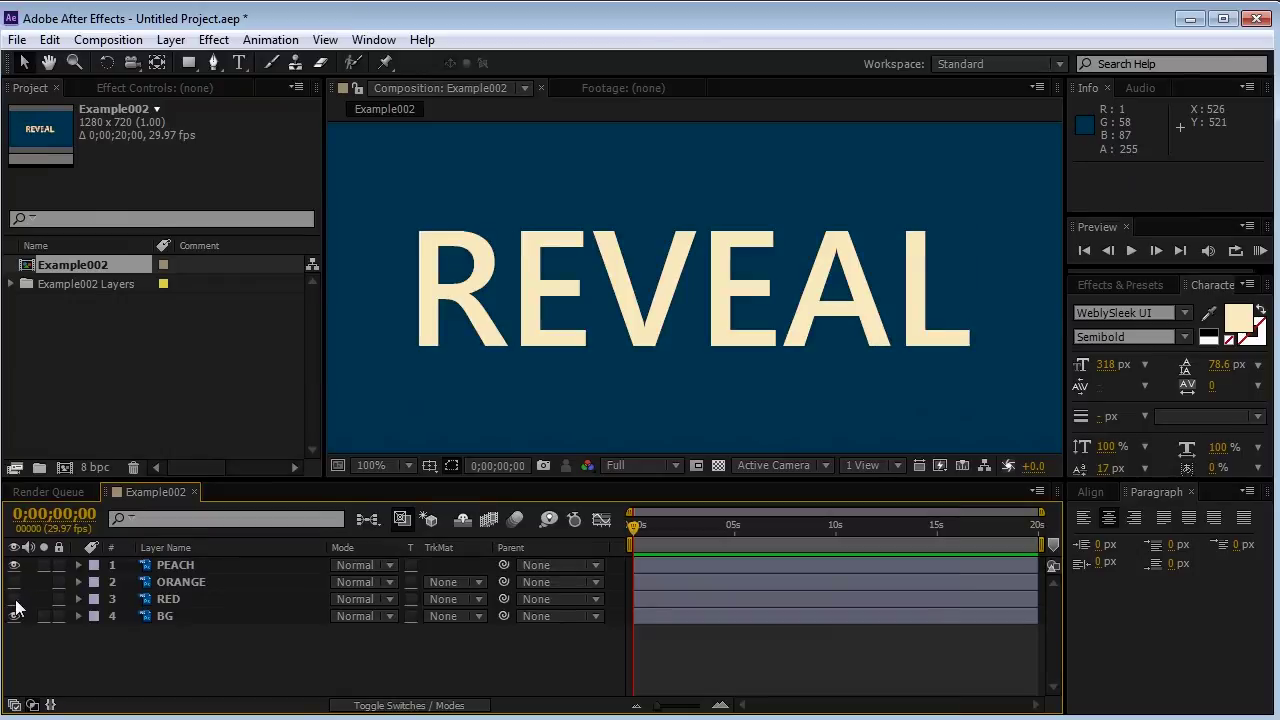
# Draw a rectangular mask on the PEACH layer that closely surrounds the whole word REVEAL
pyautogui.click(690, 566)
pyautogui.click(195, 65)
pyautogui.moveTo(409, 208); pyautogui.dragTo(984, 369)
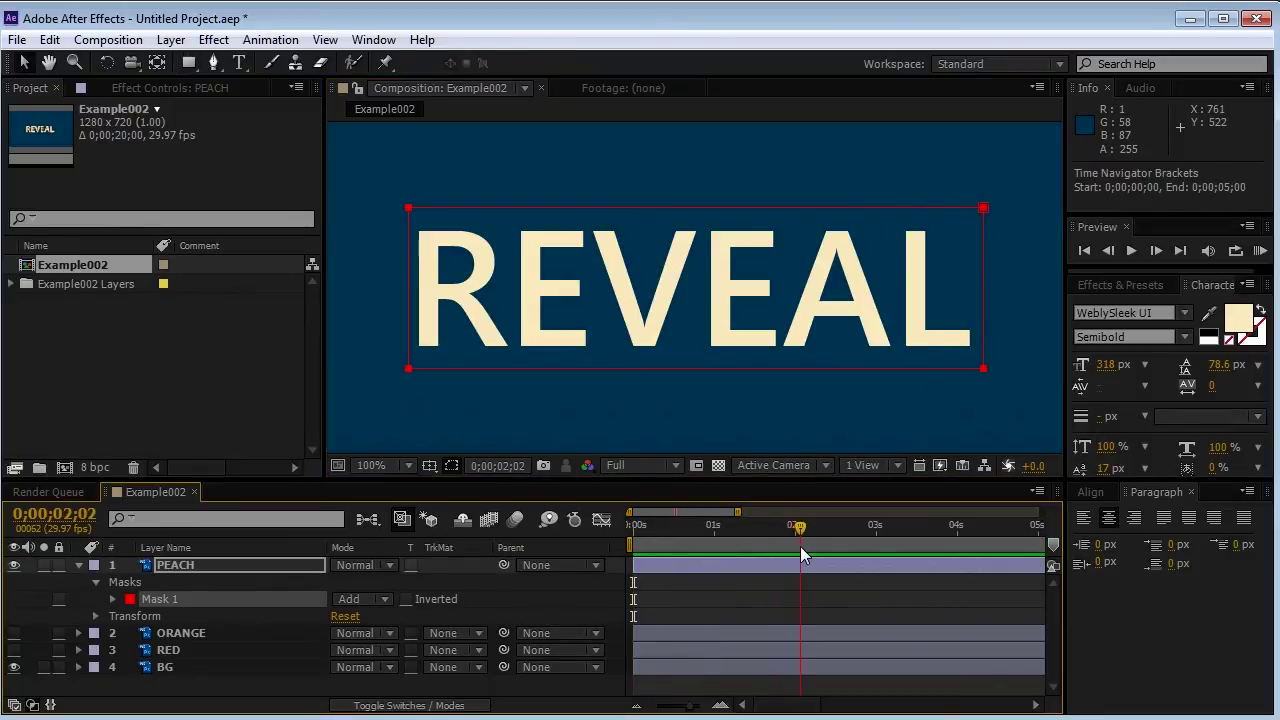
# Keyframe PEACH's Mask Path at full height at 0;00;02;00 and collapsed onto its bottom edge at 0;00;00;00, and preview the reveal
pyautogui.moveTo(800, 546); pyautogui.dragTo(795, 547)
pyautogui.click(111, 600)
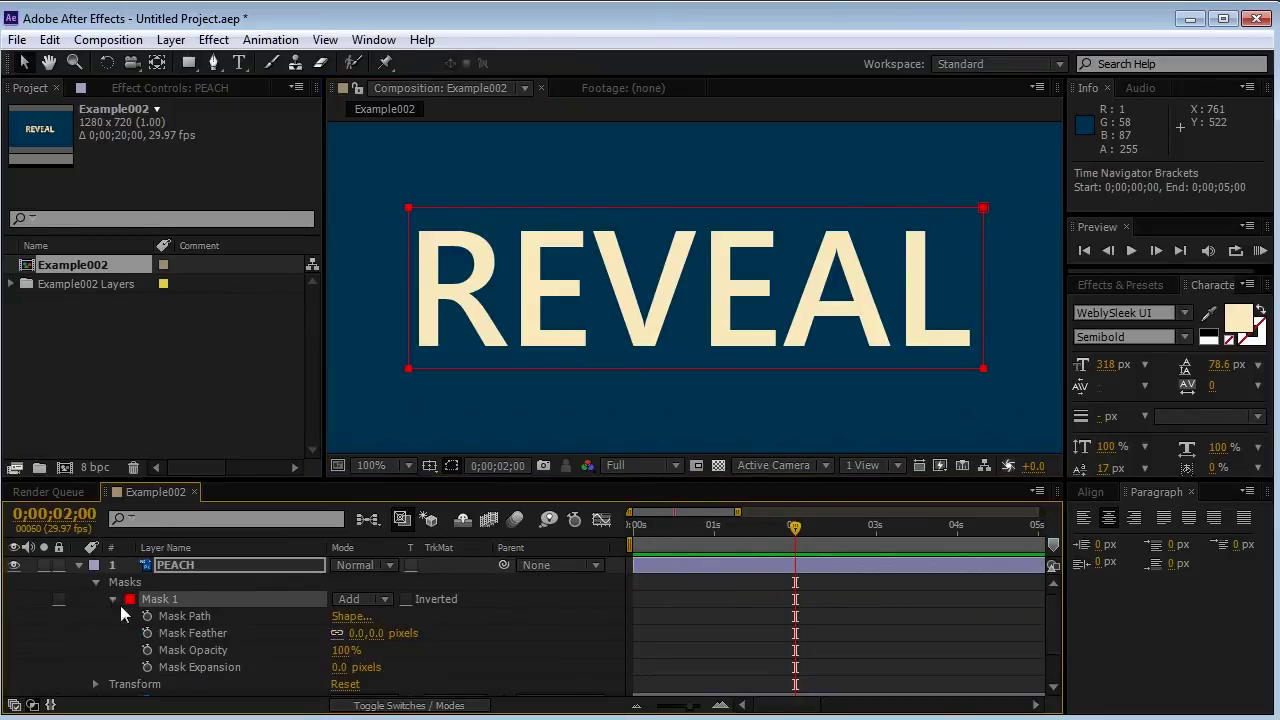
pyautogui.click(149, 616)
pyautogui.click(724, 539)
pyautogui.doubleClick(984, 209)
pyautogui.moveTo(696, 208); pyautogui.dragTo(696, 365)
pyautogui.click(784, 549)
pyautogui.moveTo(784, 557); pyautogui.dragTo(748, 551)
pyautogui.press('space')
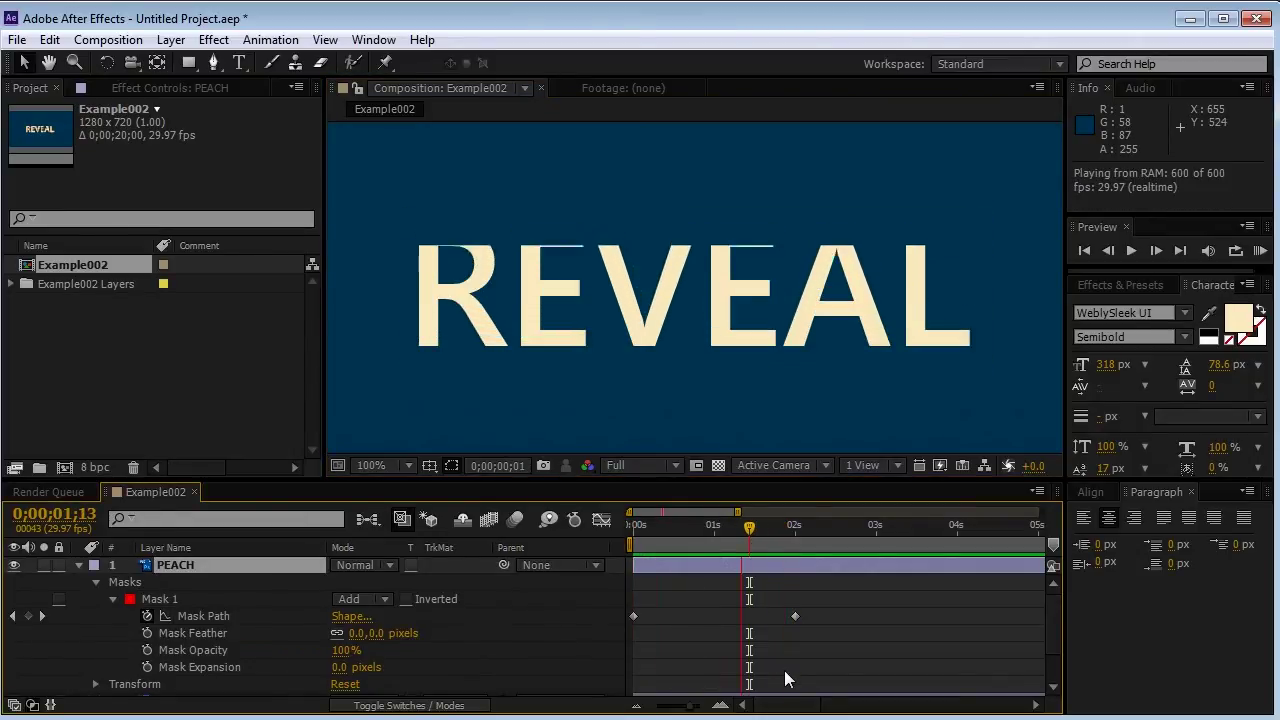
# Ease the Mask Path animation and lengthen the last keyframe's incoming handle in the speed graph for a fast start and slow finish
pyautogui.press('space')
pyautogui.moveTo(809, 657); pyautogui.dragTo(761, 600)
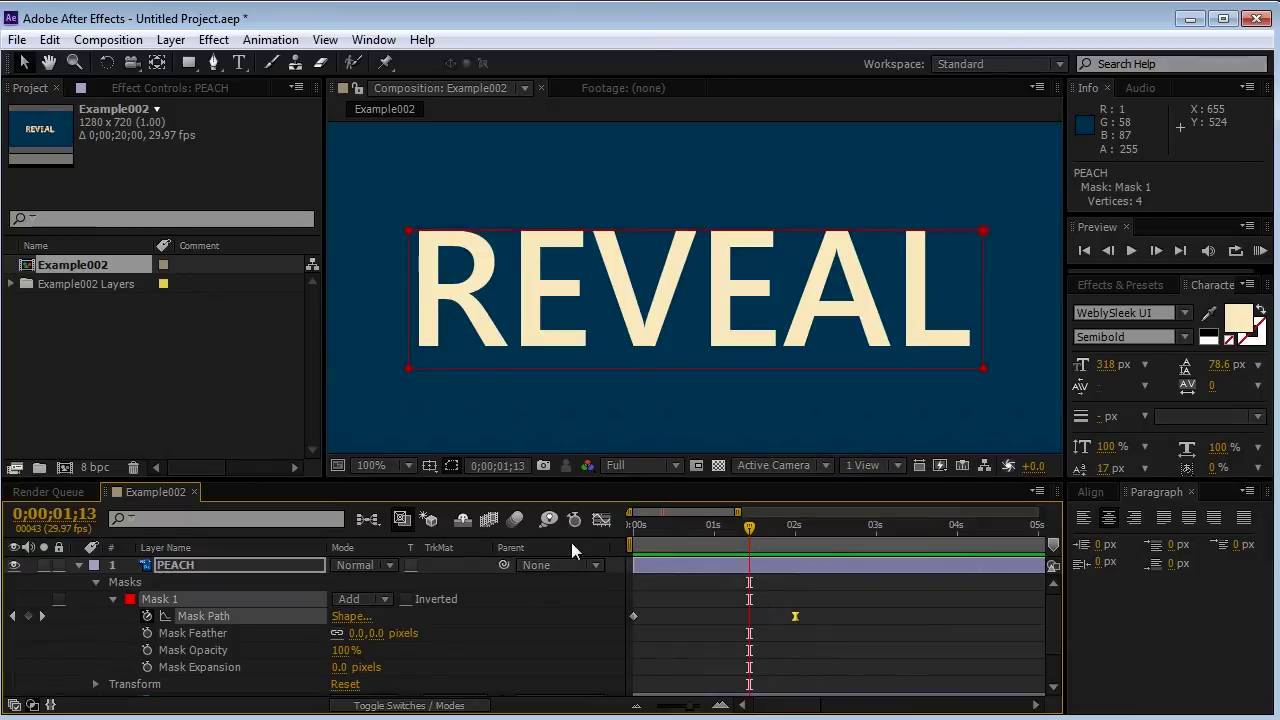
pyautogui.click(600, 519)
pyautogui.moveTo(768, 658); pyautogui.dragTo(712, 667)
pyautogui.moveTo(647, 637); pyautogui.dragTo(638, 661)
pyautogui.press('KP_0')
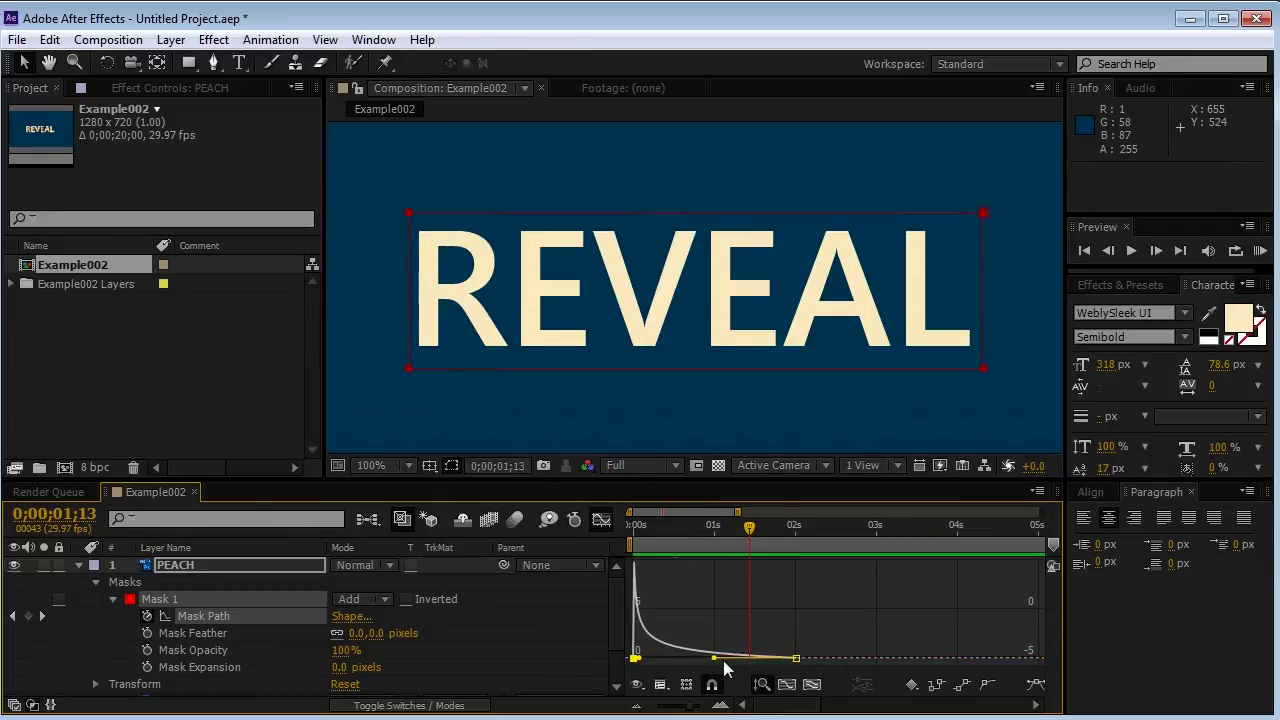
# Move the last Mask Path keyframe to about 0;00;01;12, ease the first keyframe with a longer outgoing handle, and preview
pyautogui.hotkey('shift', 'F3')
pyautogui.moveTo(726, 616); pyautogui.dragTo(750, 616)
pyautogui.click(735, 645)
pyautogui.click(633, 617)
pyautogui.hotkey('shift', 'F3')
pyautogui.moveTo(638, 658); pyautogui.dragTo(650, 658)
pyautogui.press('KP_0')
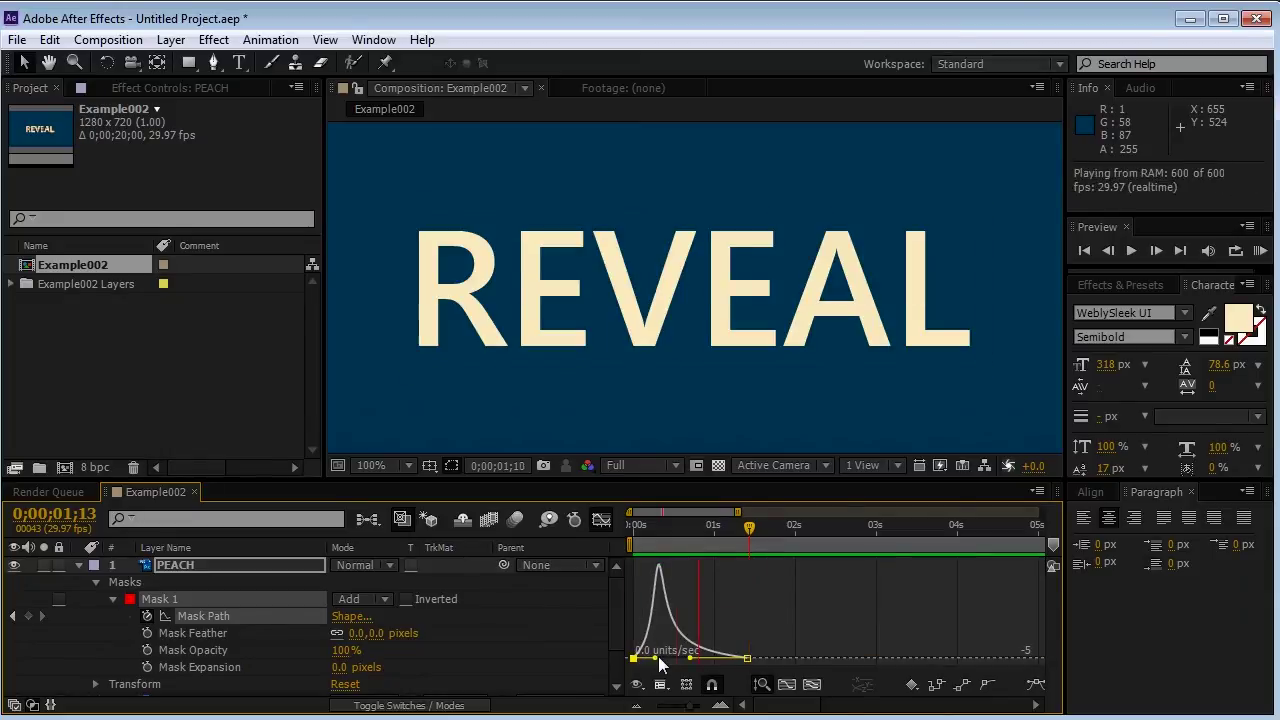
# Copy PEACH's animated Mask 1 onto the ORANGE layer and make ORANGE visible
pyautogui.hotkey('shift', 'F3')
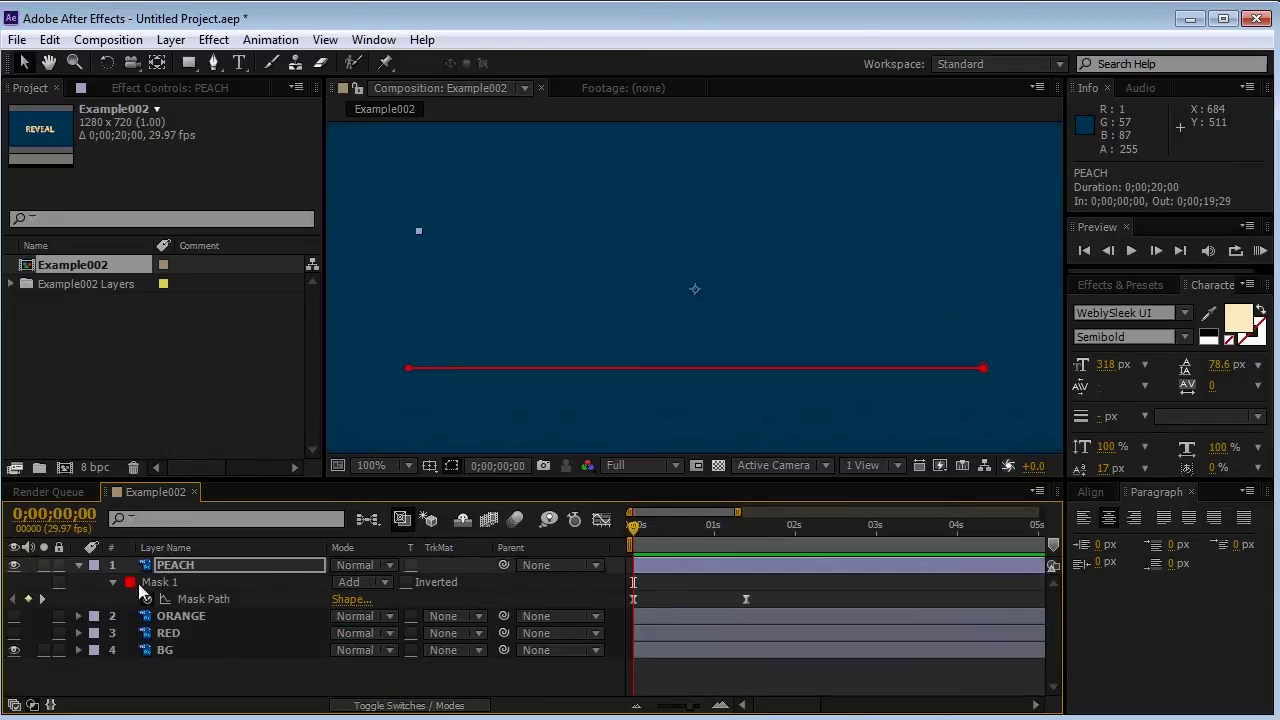
pyautogui.click(156, 581)
pyautogui.click(80, 564)
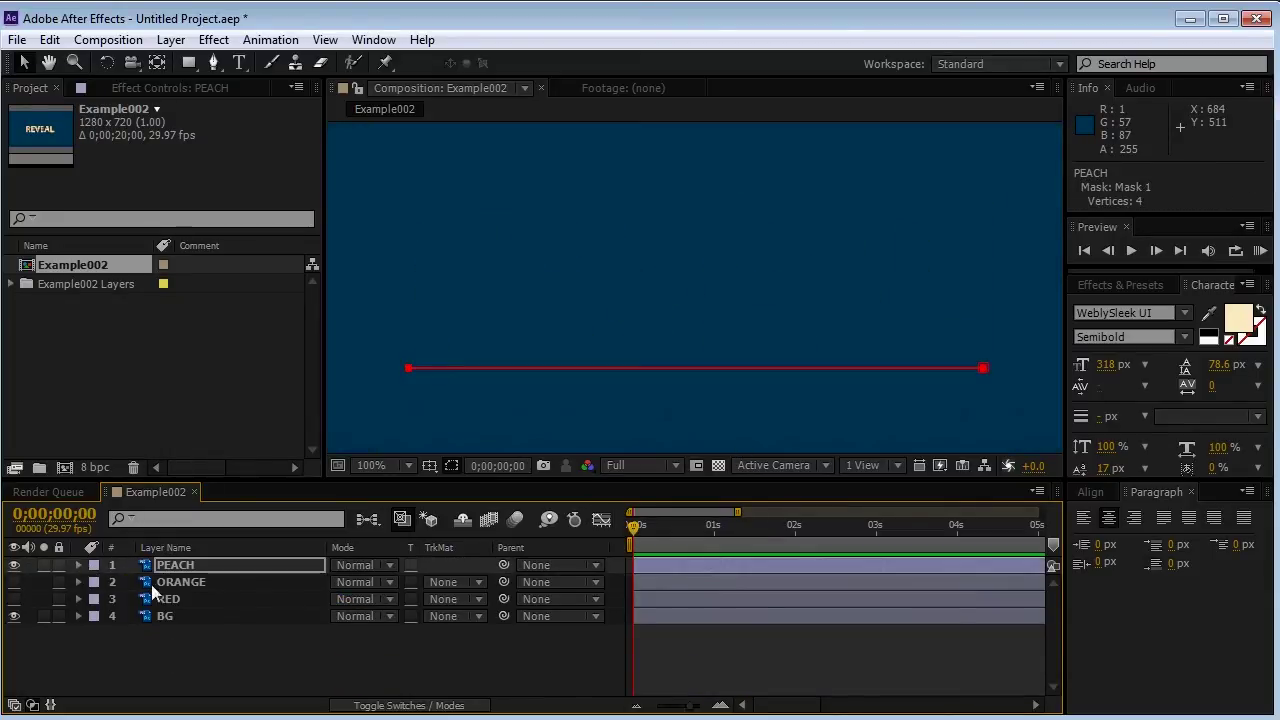
pyautogui.click(175, 581)
pyautogui.click(16, 583)
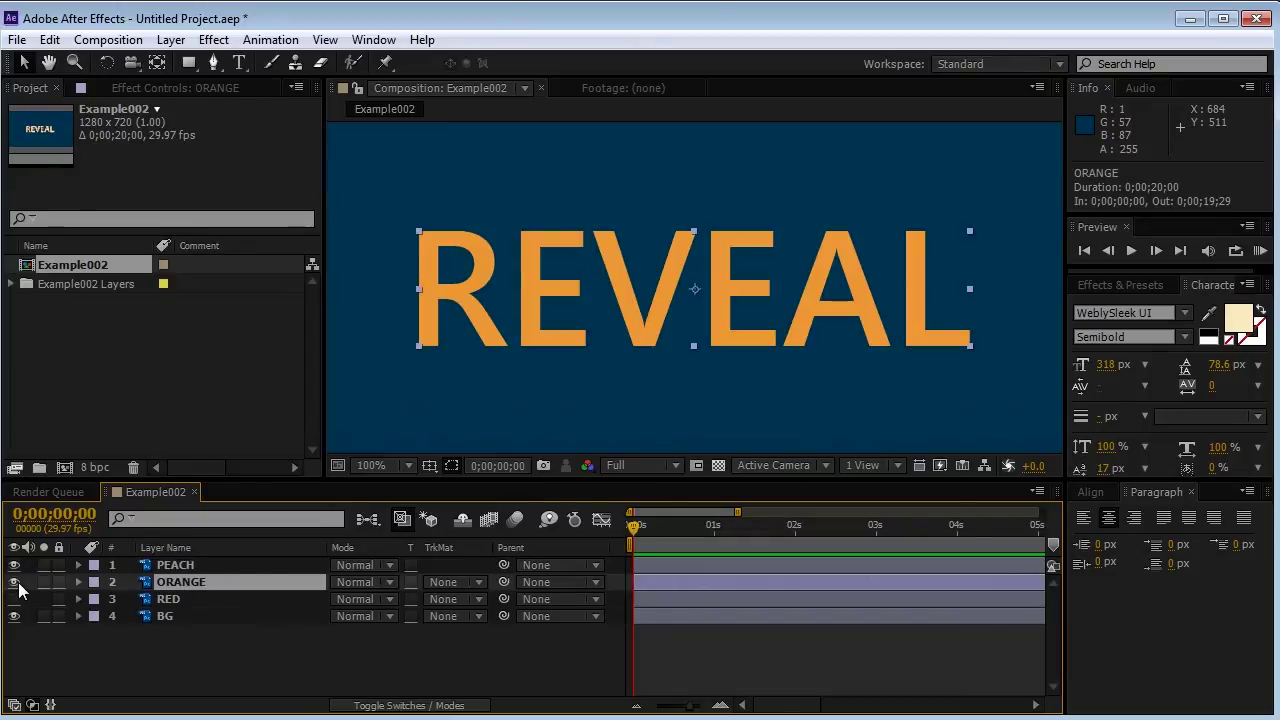
pyautogui.click(16, 583)
# Make the RED layer visible, paste the animated mask onto it, and play the composition
pyautogui.click(15, 600)
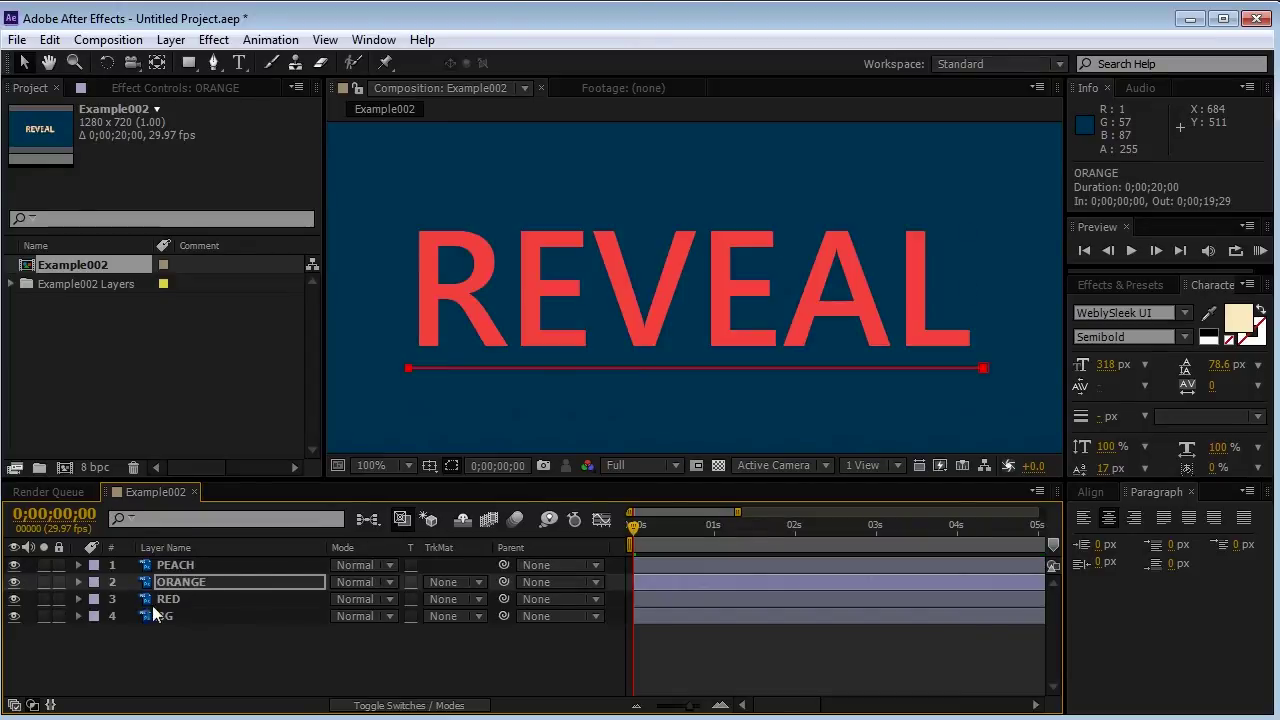
pyautogui.click(162, 601)
pyautogui.hotkey('ctrl', 'v')
pyautogui.click(533, 632)
pyautogui.press('space')
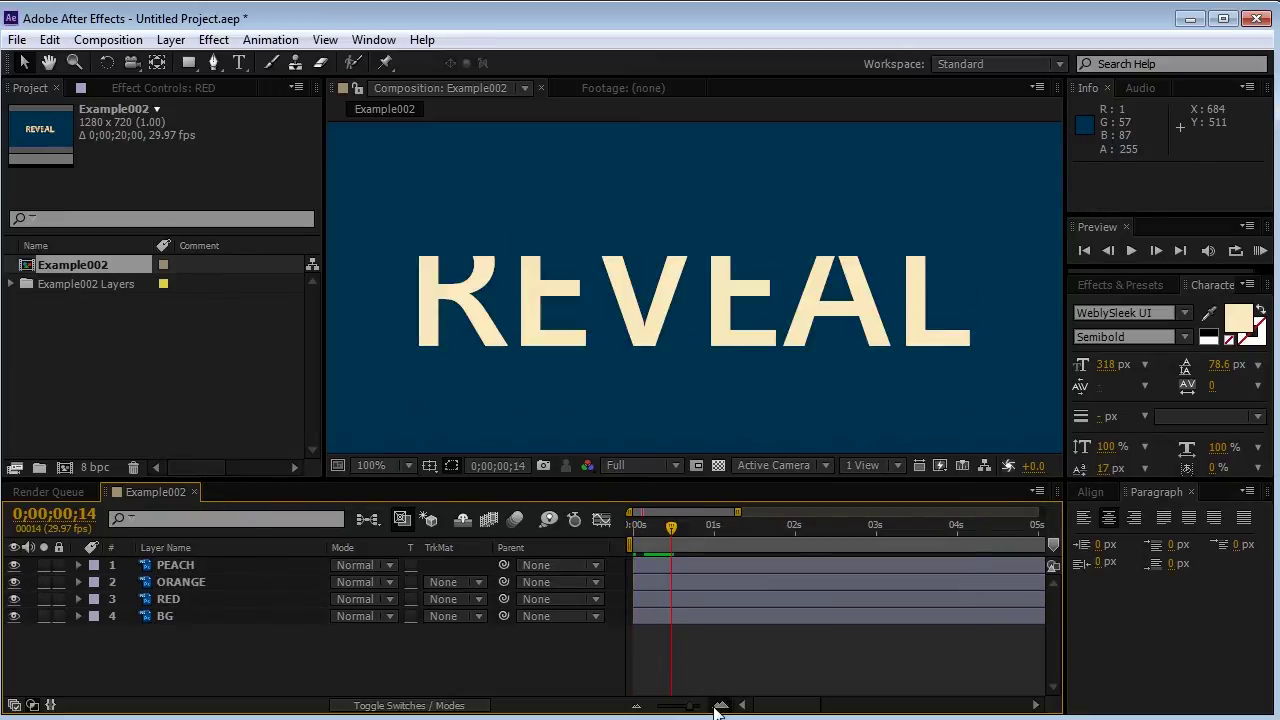
# Stagger the text layers so ORANGE starts about 2 frames in and PEACH at about 0;00;00;10, and preview the colour offset
pyautogui.click(717, 706)
pyautogui.moveTo(780, 706); pyautogui.dragTo(762, 706)
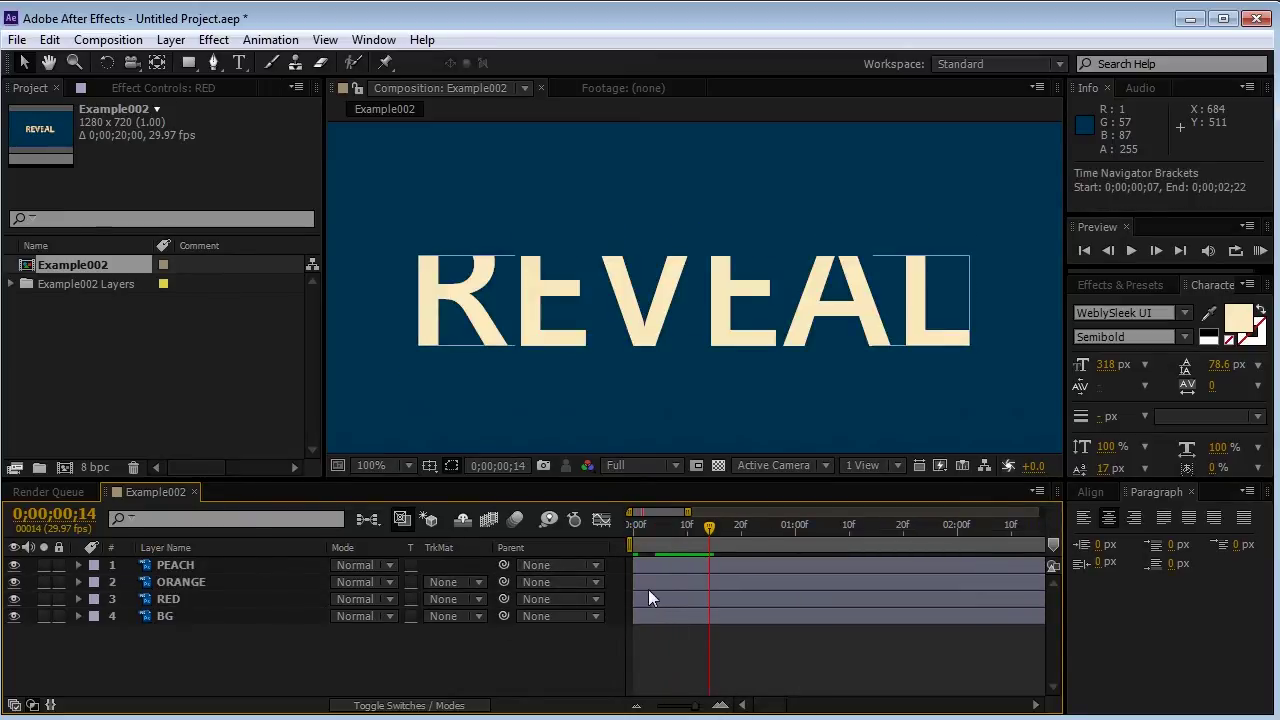
pyautogui.click(645, 570)
pyautogui.moveTo(646, 576); pyautogui.dragTo(691, 561)
pyautogui.click(651, 537)
pyautogui.press('space')
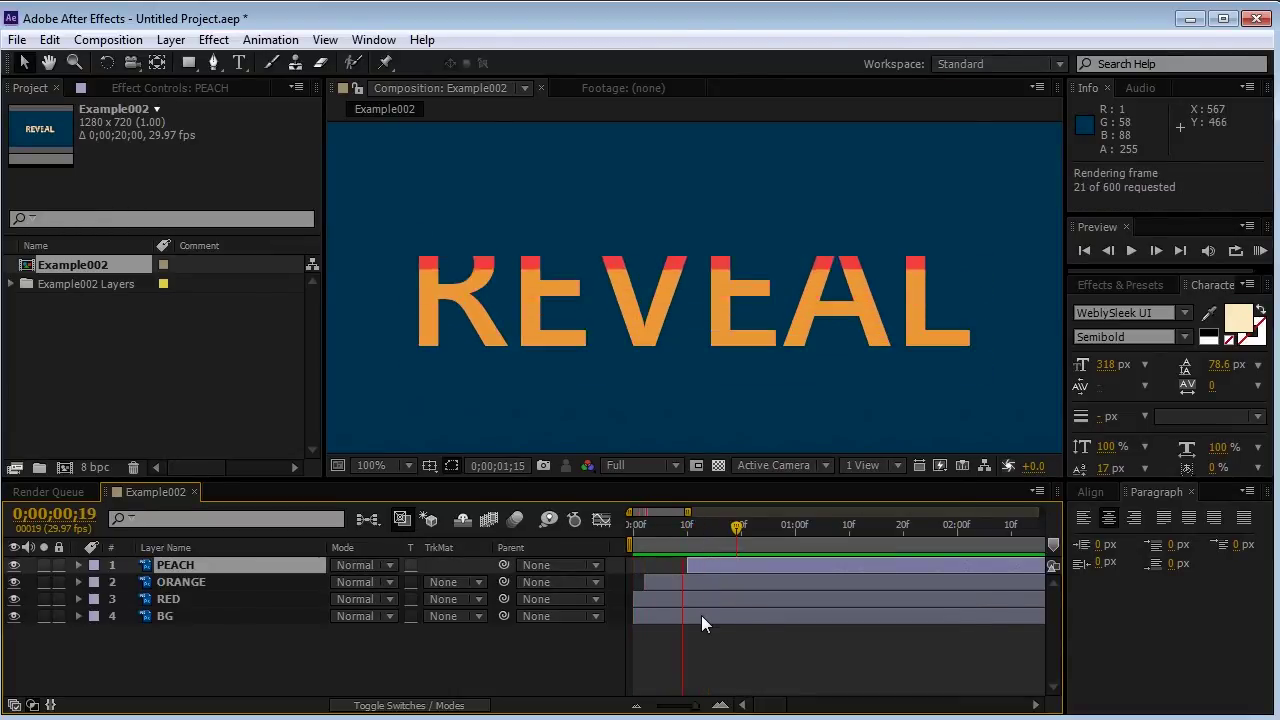
pyautogui.press('space')
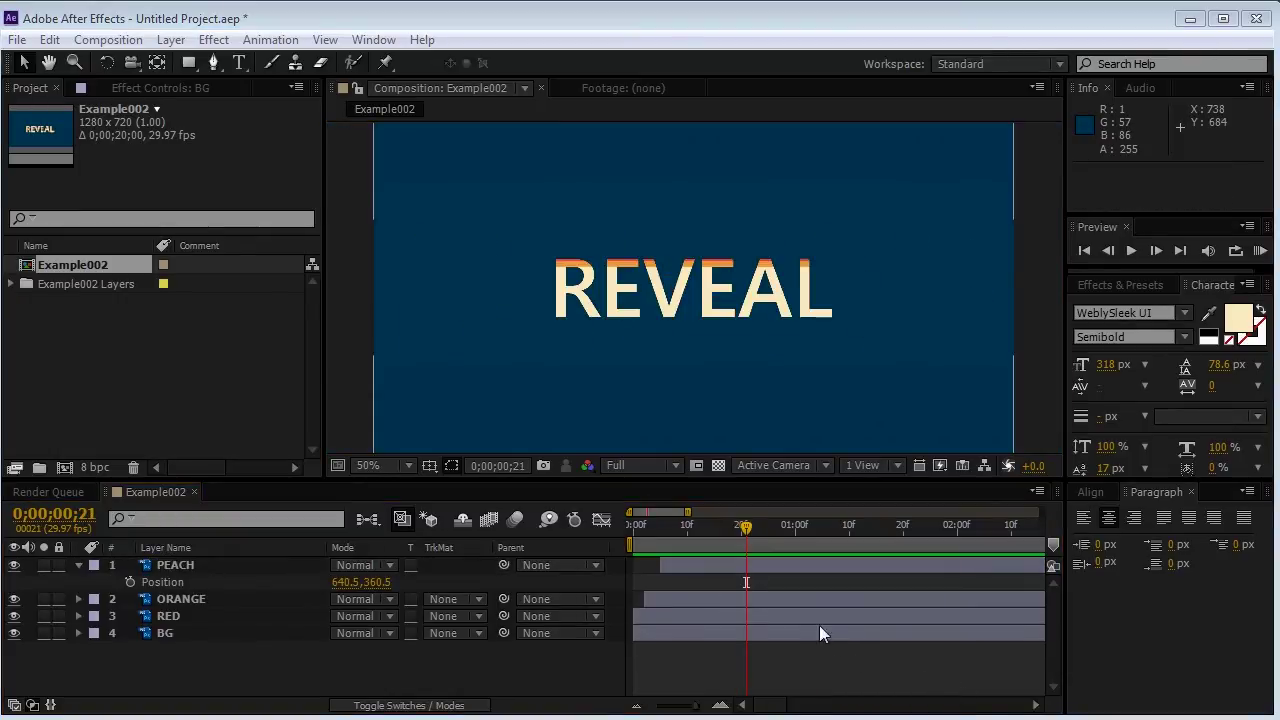
# Shorten the outgoing speed handles of the first Mask Path keyframes on PEACH, ORANGE and RED together, and preview
pyautogui.click(807, 615)
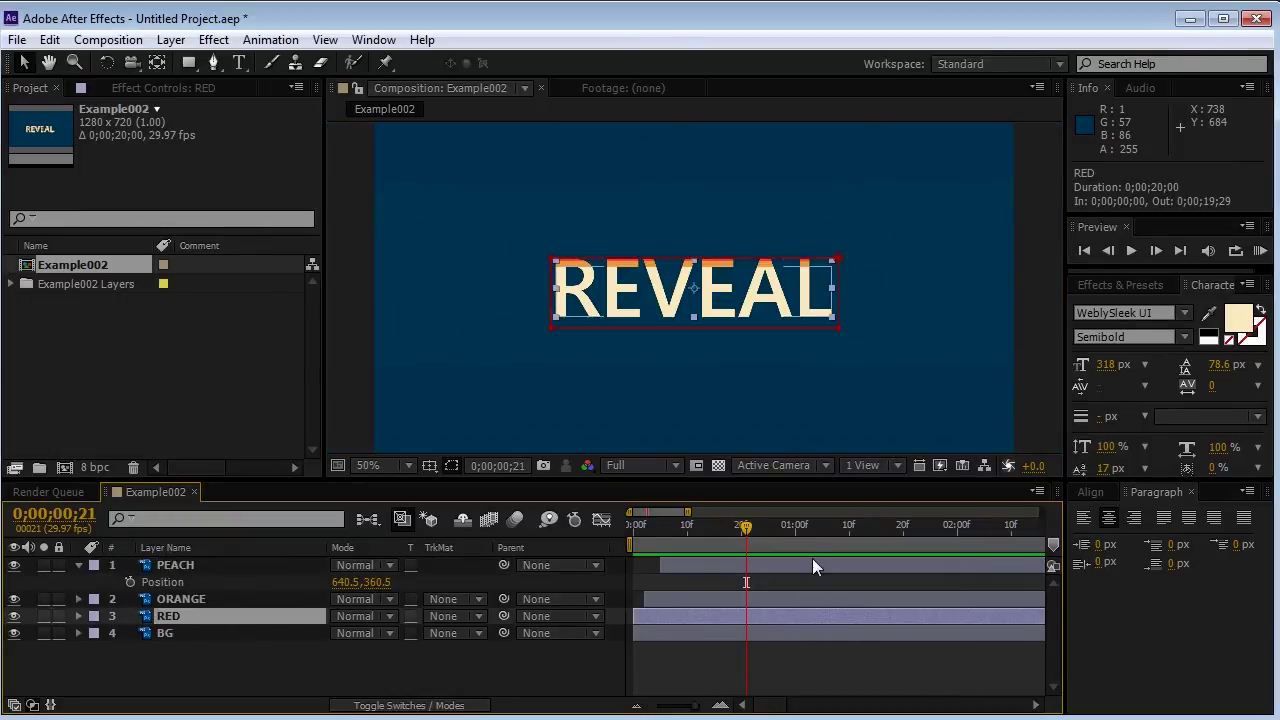
pyautogui.keyDown('shift'); pyautogui.click(813, 565); pyautogui.keyUp('shift')
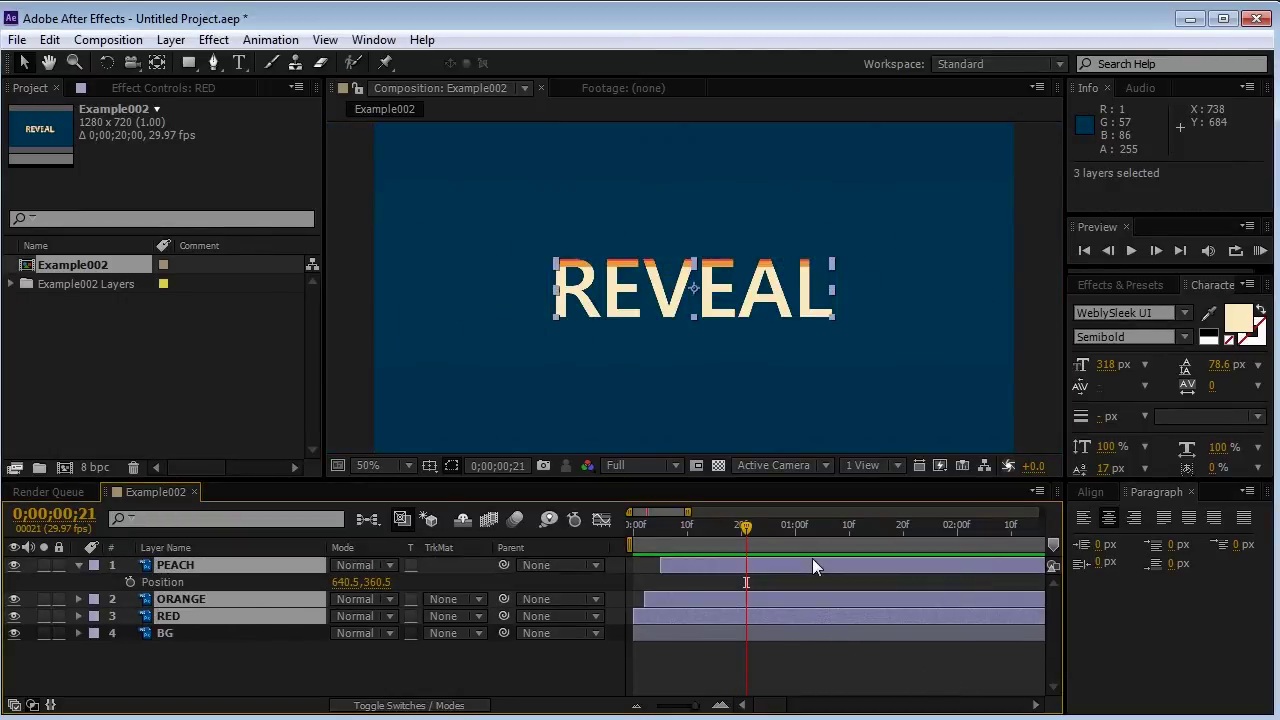
pyautogui.press('m')
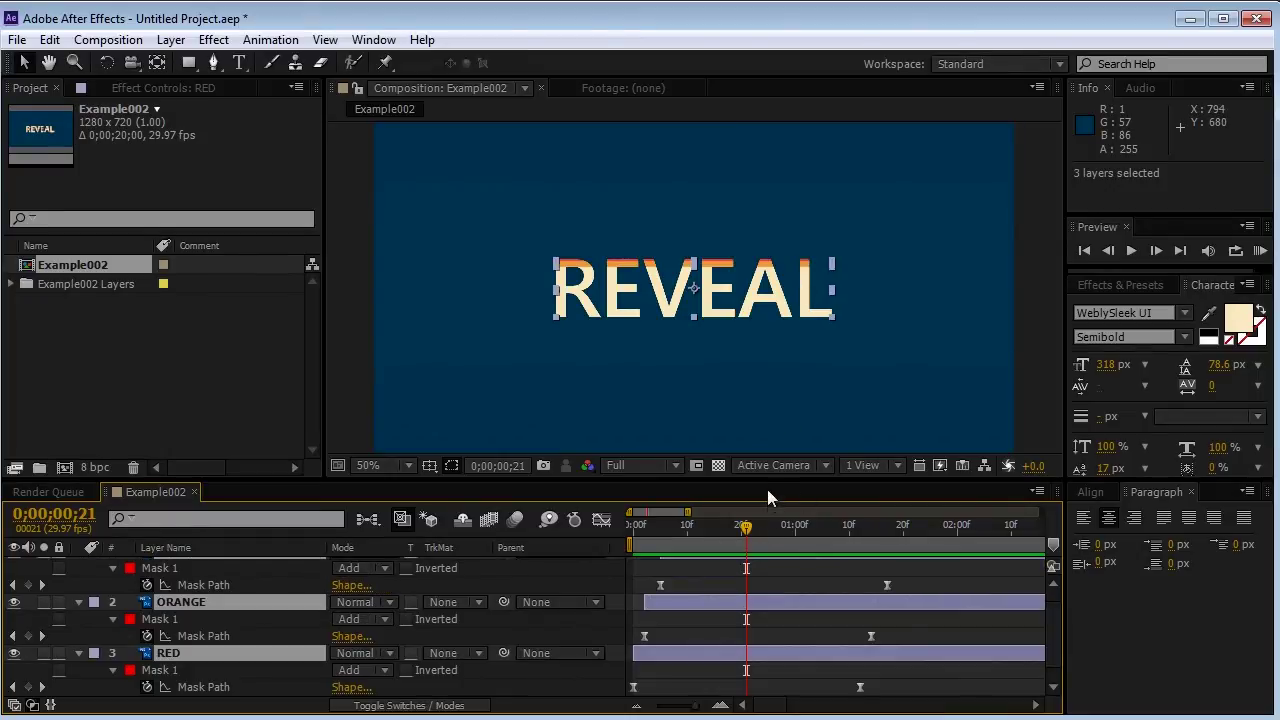
pyautogui.moveTo(771, 479); pyautogui.dragTo(774, 399)
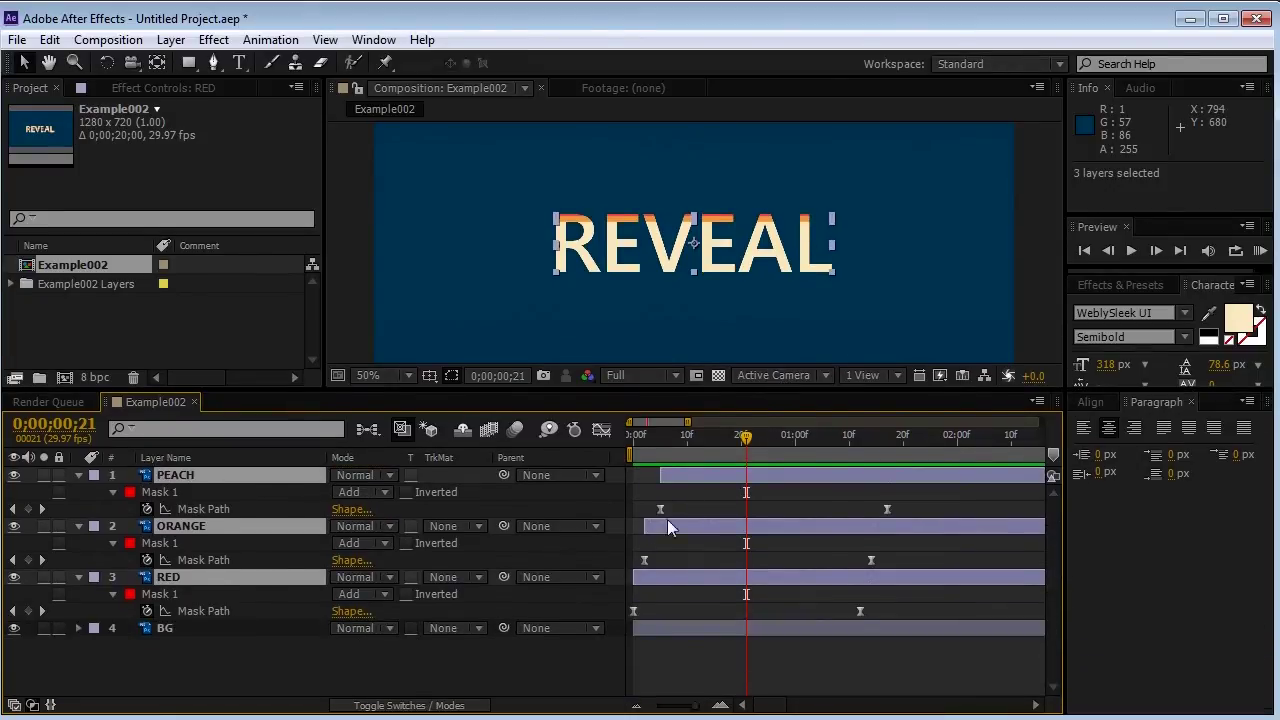
pyautogui.moveTo(684, 505); pyautogui.dragTo(615, 625)
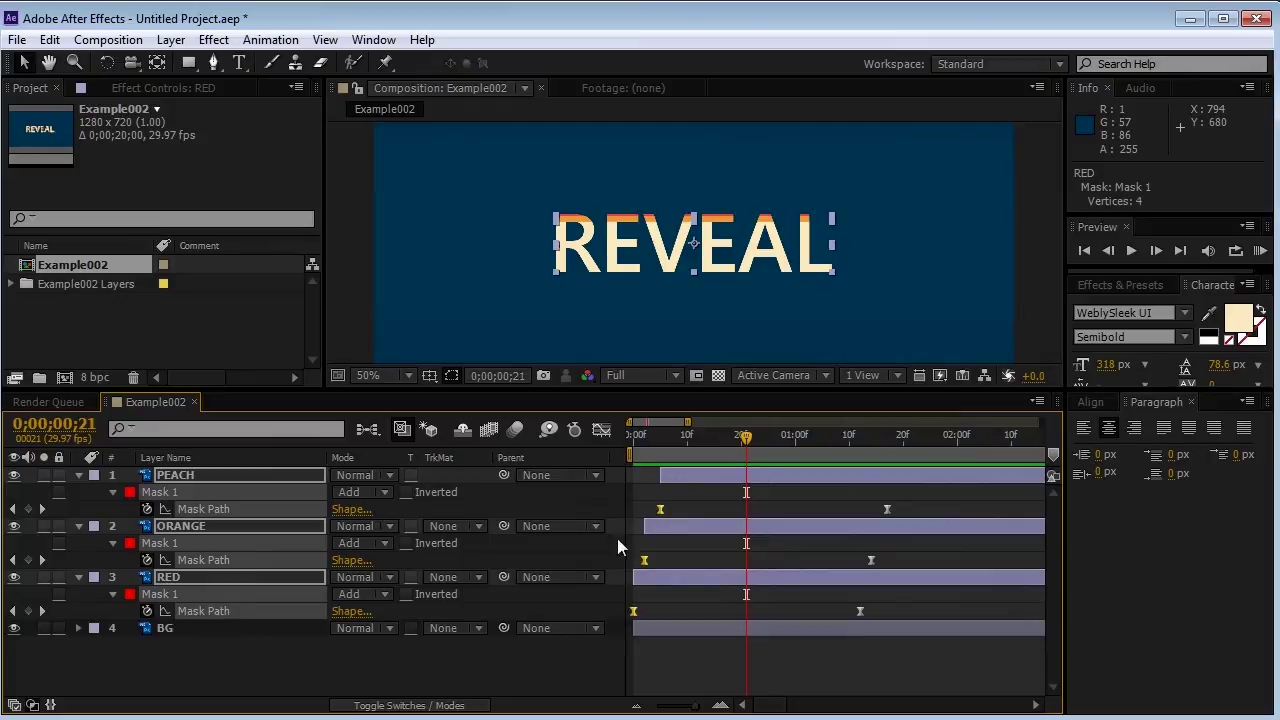
pyautogui.click(602, 430)
pyautogui.moveTo(688, 654)
pyautogui.mouseDown()
pyautogui.moveTo(727, 652)
pyautogui.moveTo(669, 656)
pyautogui.mouseUp()
pyautogui.press('KP_0')
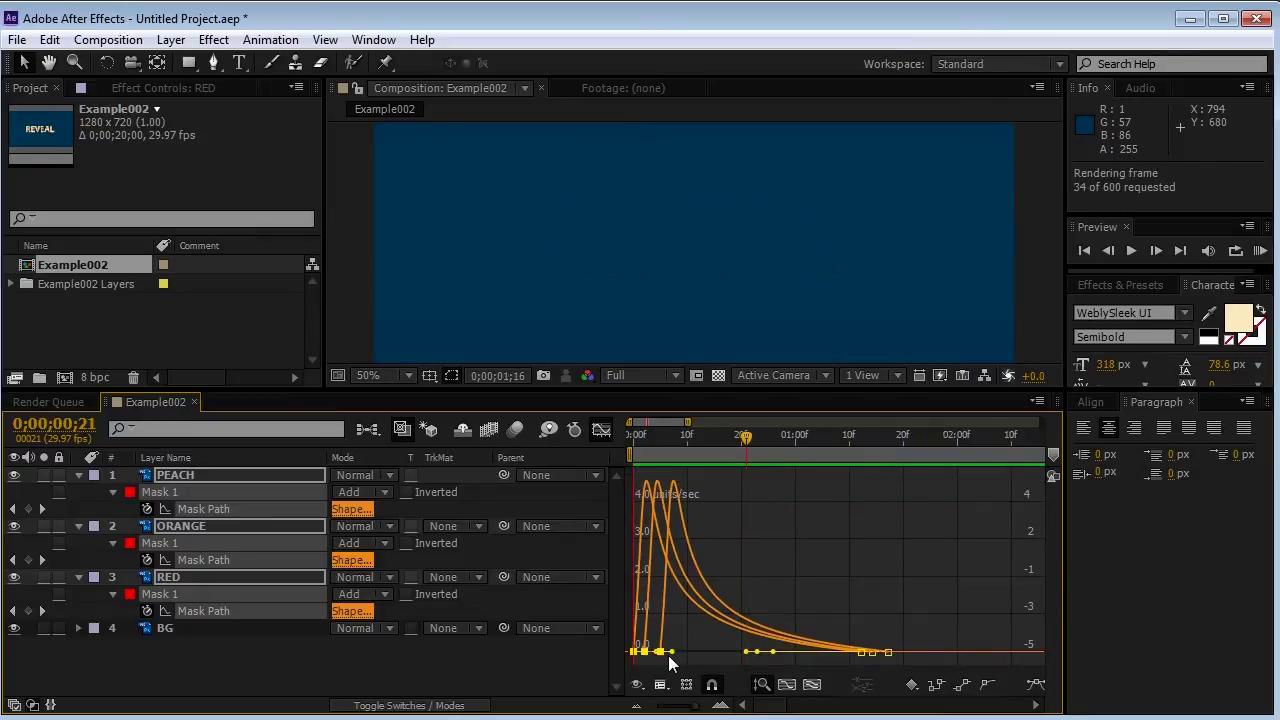
# Lengthen the outgoing speed handles of the three first Mask Path keyframes for a slower start, and preview the reveal
pyautogui.press('KP_0')
pyautogui.moveTo(678, 653); pyautogui.dragTo(740, 658)
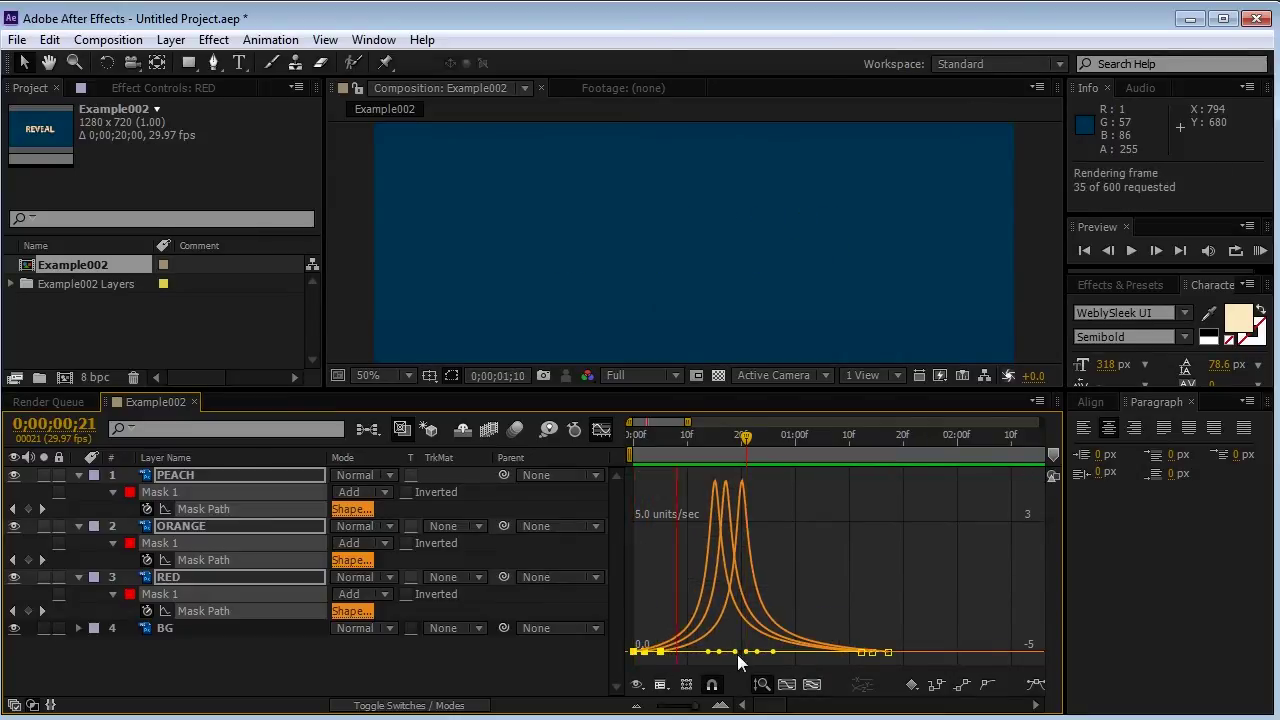
pyautogui.press('KP_0')
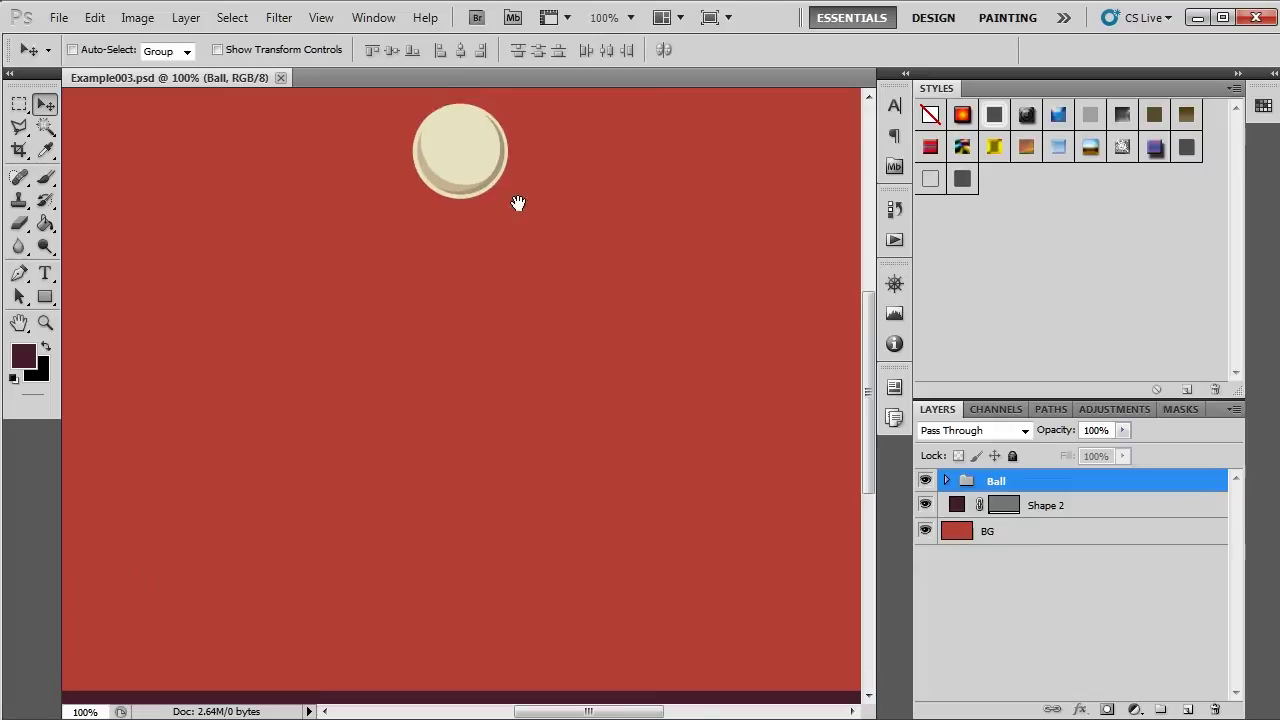
# In Photoshop, rename the Shape 2 layer of Example003.psd as Floor
pyautogui.moveTo(518, 202); pyautogui.dragTo(508, 246)
pyautogui.scroll(-1, 518, 257)
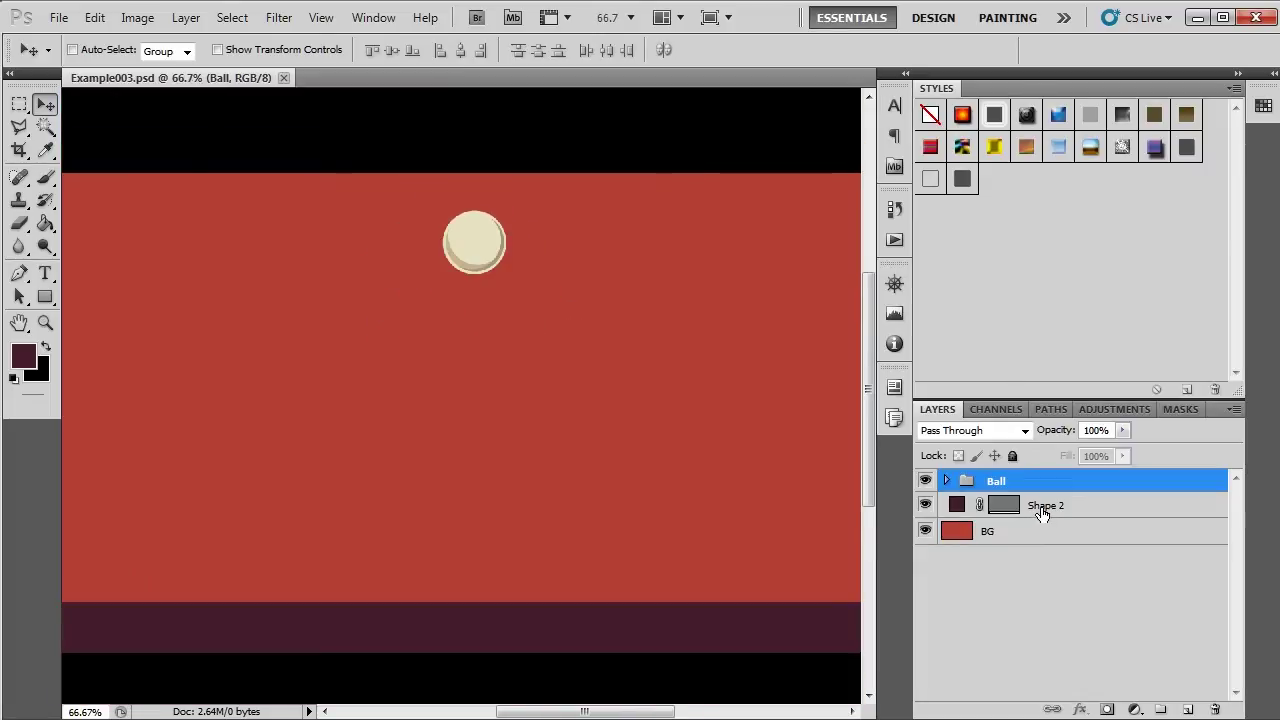
pyautogui.doubleClick(1043, 507)
pyautogui.write('Floor')
pyautogui.press('Return')
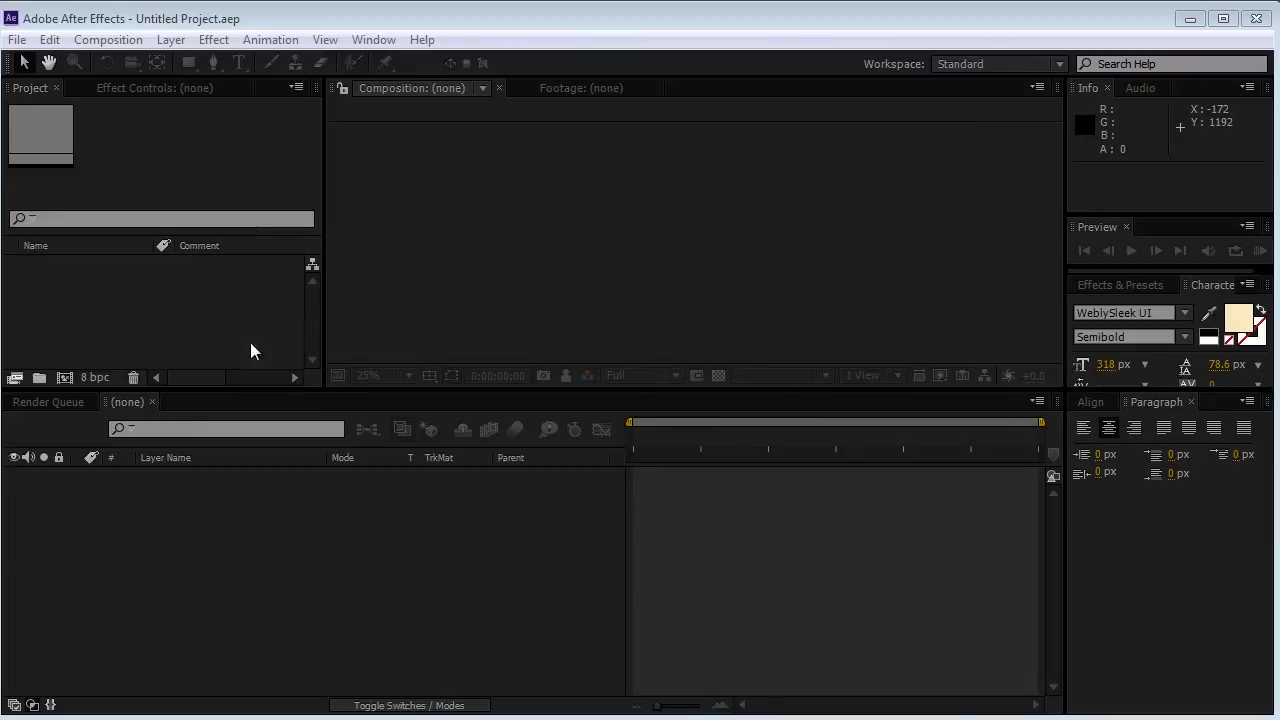
# In After Effects, import Example003.psd as Composition - Retain Layer Sizes with Editable Layer Styles, and open the Example003 composition
pyautogui.doubleClick(251, 343)
pyautogui.click(373, 178)
pyautogui.click(165, 512)
pyautogui.click(170, 556)
pyautogui.click(715, 419)
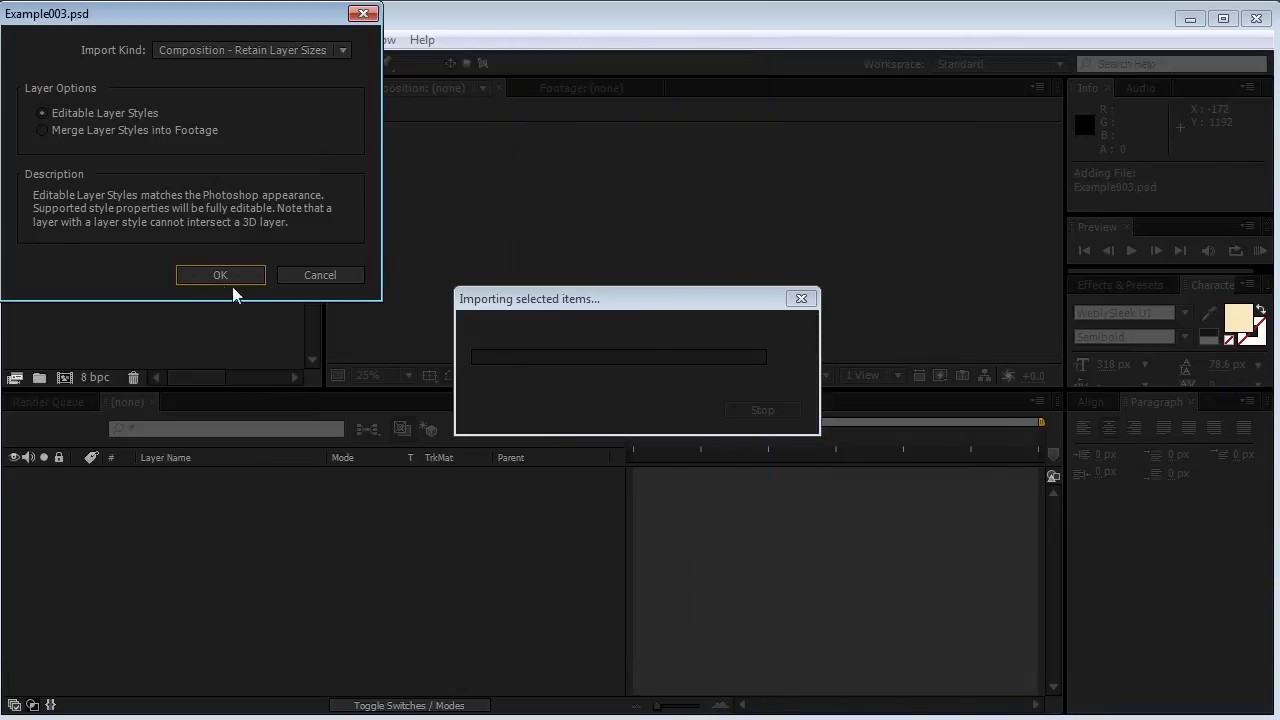
pyautogui.click(218, 275)
pyautogui.click(33, 265)
pyautogui.doubleClick(33, 265)
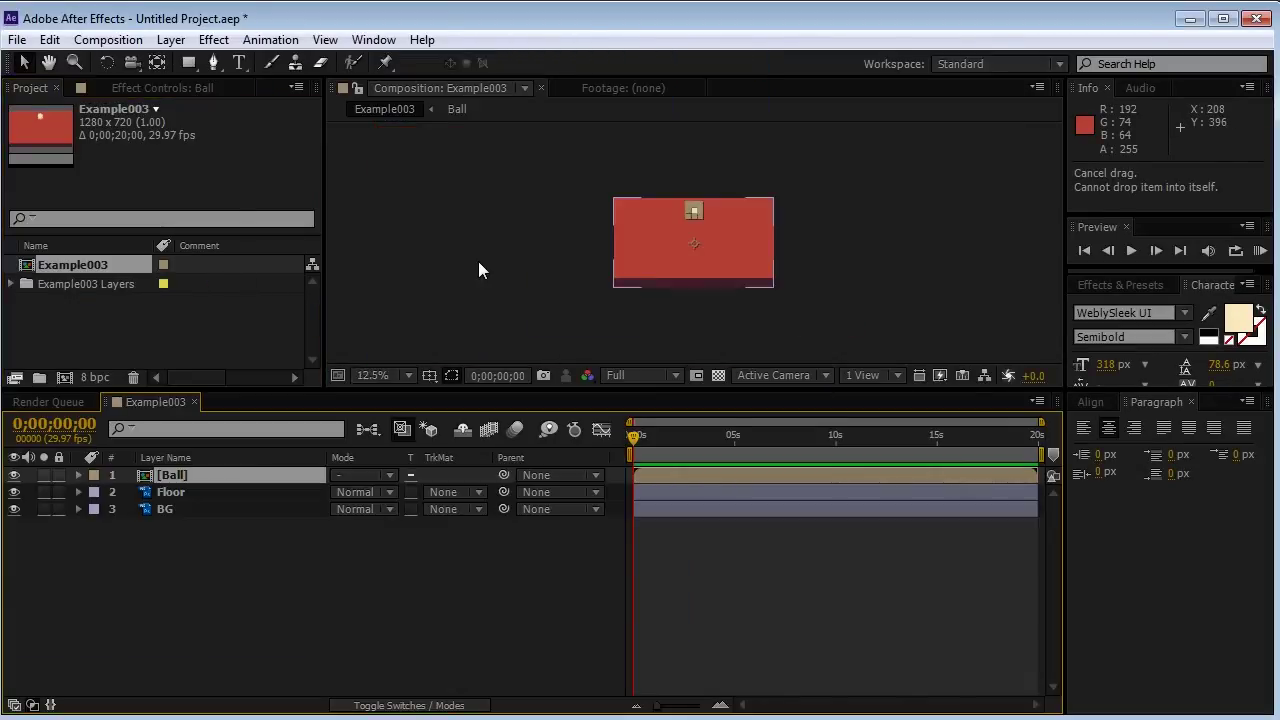
# Raise the Ball layer to position 640, 320 and set a Position keyframe for it at the start of the composition
pyautogui.click(478, 262)
pyautogui.press('.')
pyautogui.press('.')
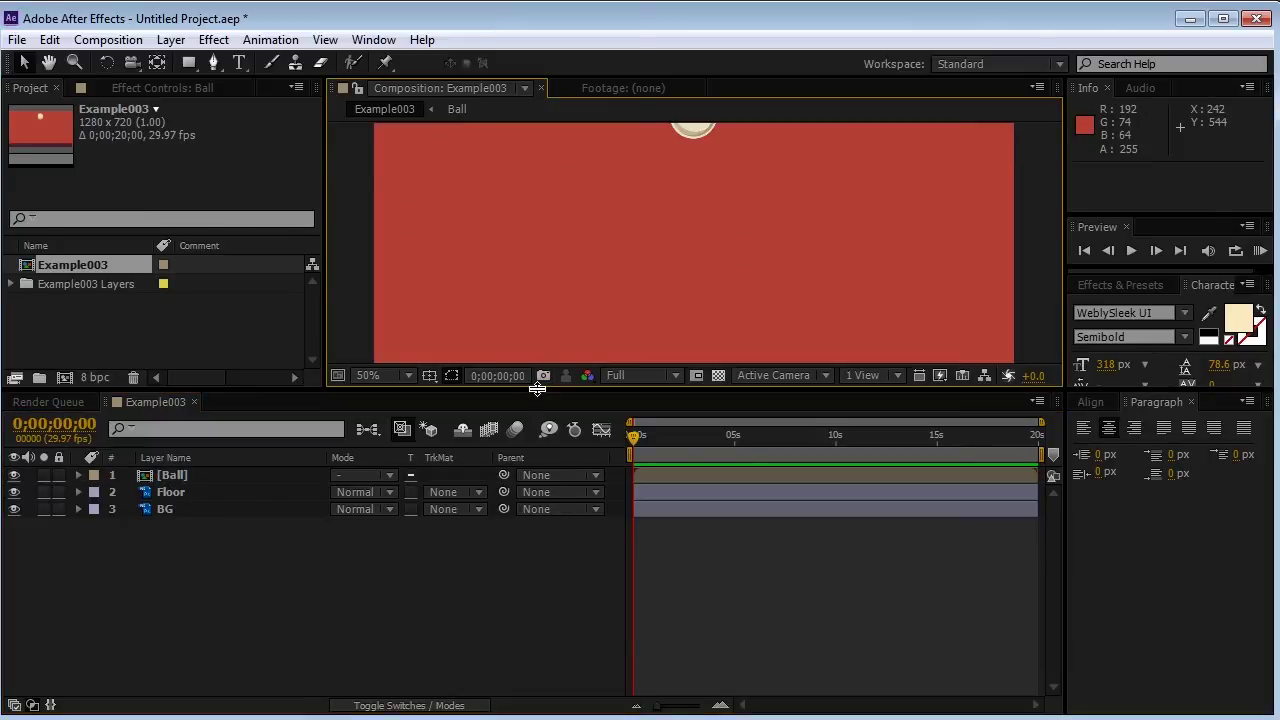
pyautogui.moveTo(539, 388); pyautogui.dragTo(543, 592)
pyautogui.click(544, 502)
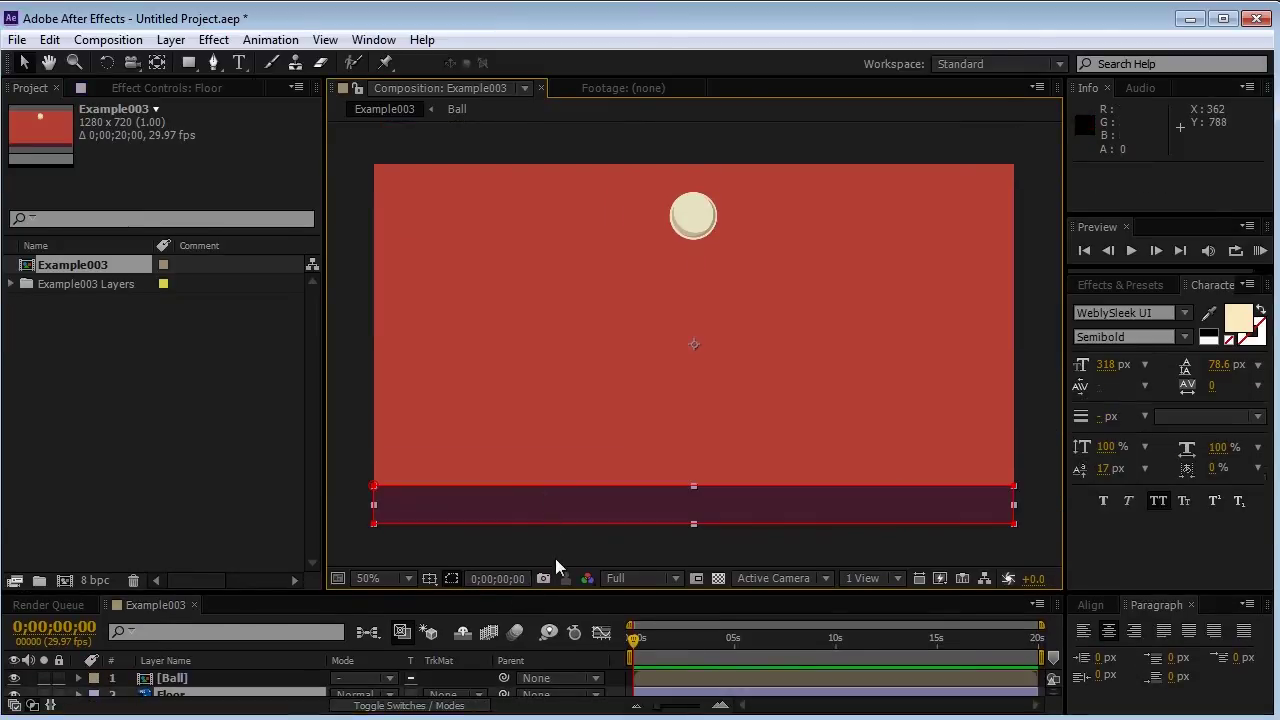
pyautogui.click(696, 228)
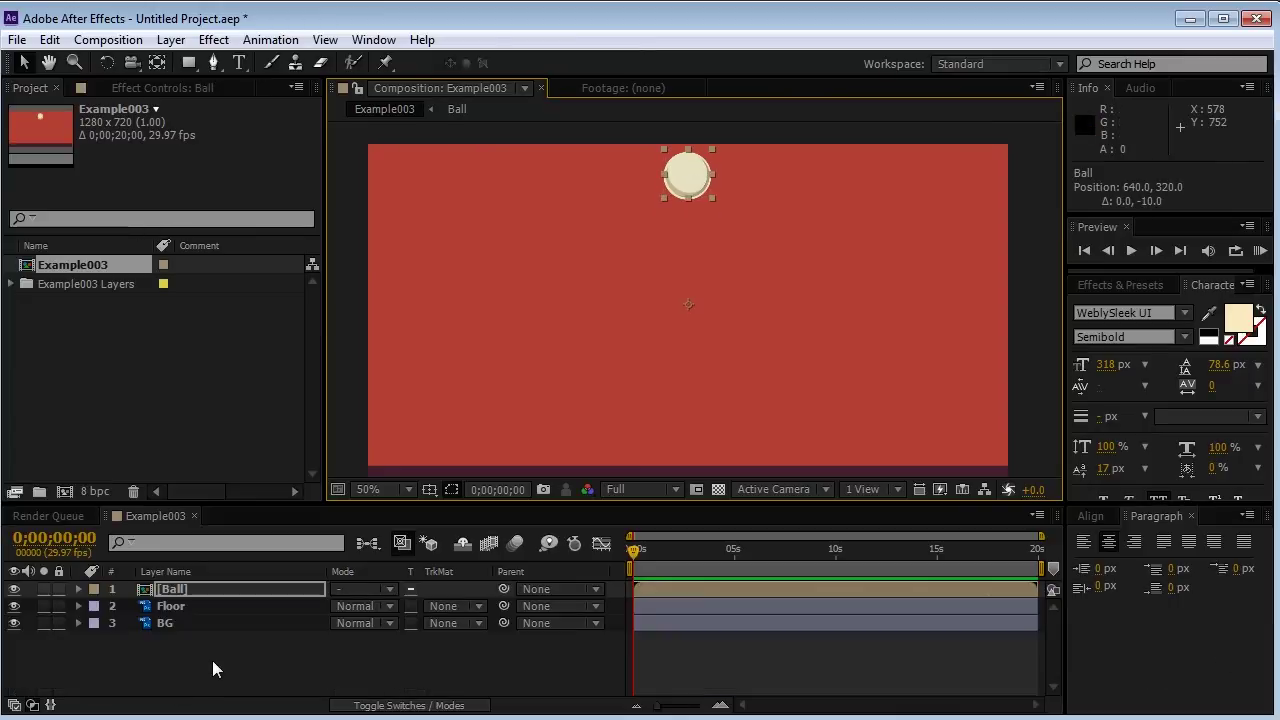
pyautogui.press('p')
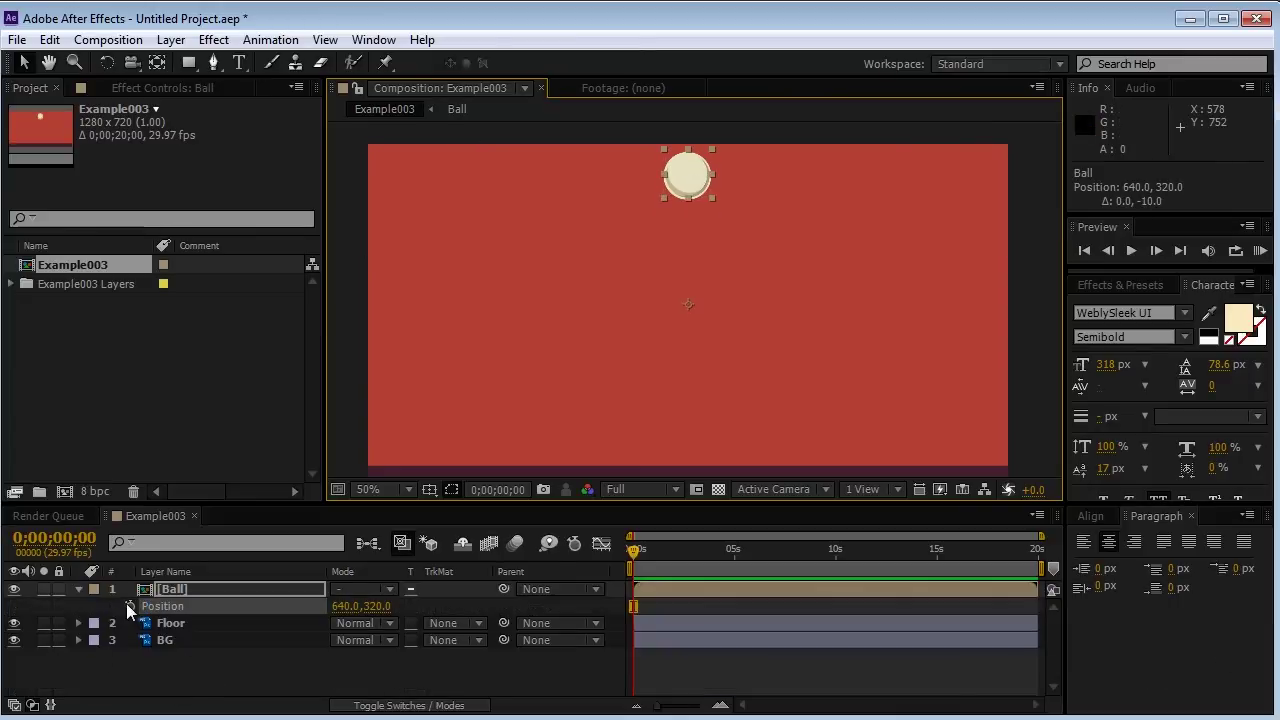
pyautogui.click(129, 606)
pyautogui.click(718, 705)
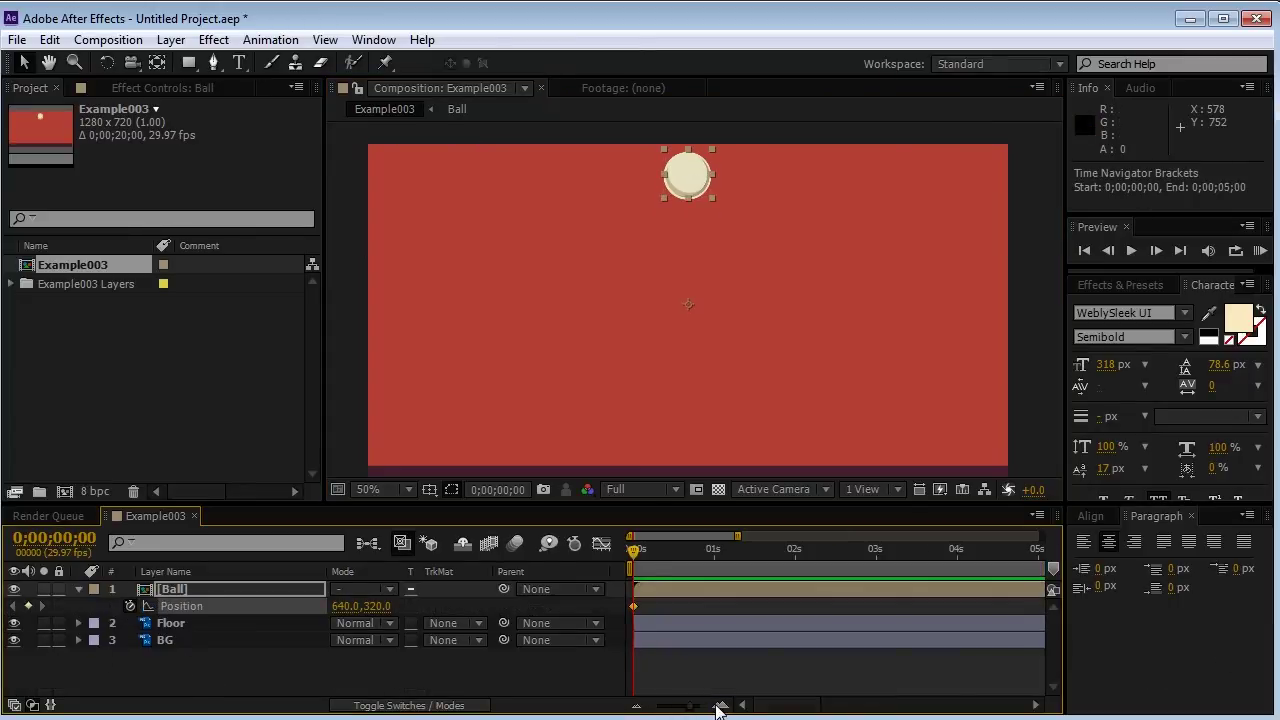
# Lower the ball straight down onto the floor at 0;00;00;29, setting its Position to 640, 861
pyautogui.moveTo(704, 549); pyautogui.dragTo(713, 560)
pyautogui.hotkey('shift', 'Down')
pyautogui.hotkey('shift', 'Down')
pyautogui.hotkey('shift', 'Down')
pyautogui.hotkey('shift', 'Down')
pyautogui.hotkey('shift', 'Down')
pyautogui.hotkey('shift', 'Down')
pyautogui.hotkey('shift', 'Down')
pyautogui.hotkey('shift', 'Down')
pyautogui.hotkey('shift', 'Down')
pyautogui.hotkey('shift', 'Down')
pyautogui.hotkey('shift', 'Down')
pyautogui.hotkey('shift', 'Down')
pyautogui.hotkey('shift', 'Down')
pyautogui.hotkey('shift', 'Down')
pyautogui.hotkey('shift', 'Down')
pyautogui.hotkey('shift', 'Down')
pyautogui.hotkey('shift', 'Down')
pyautogui.hotkey('shift', 'Down')
pyautogui.hotkey('shift', 'Down')
pyautogui.hotkey('shift', 'Down')
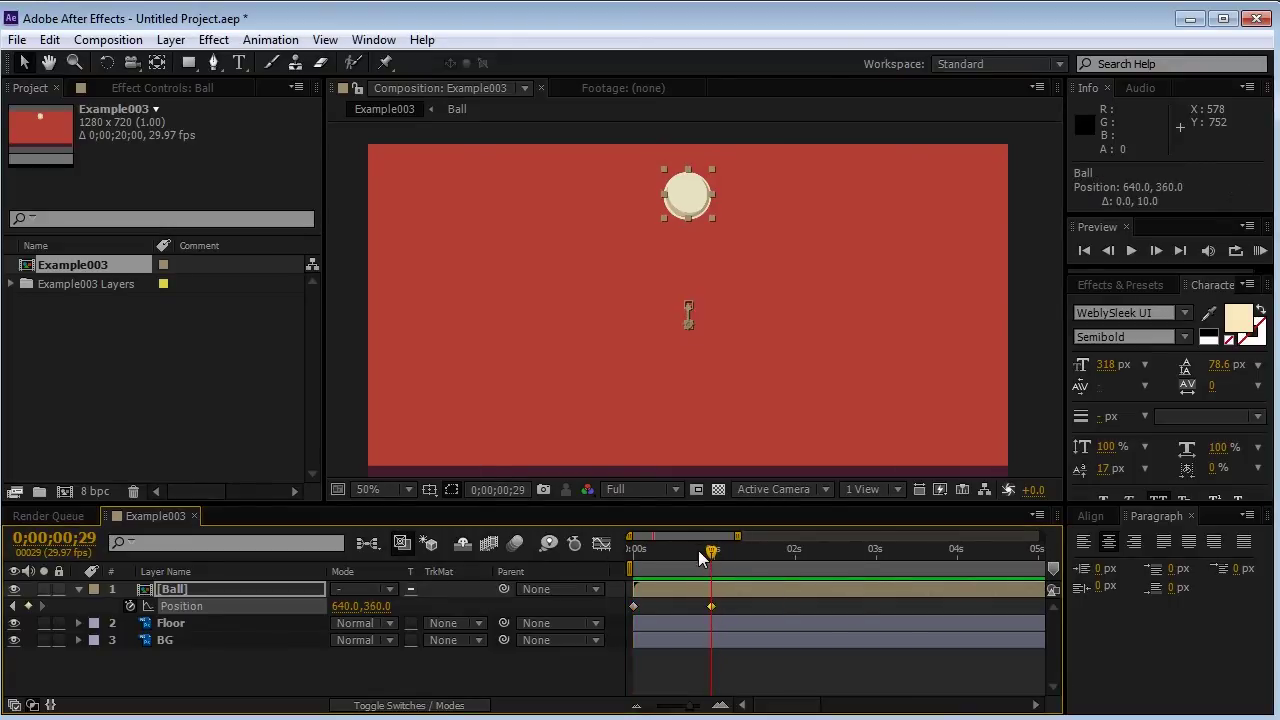
pyautogui.hotkey('shift', 'Down')
pyautogui.hotkey('shift', 'Down')
pyautogui.hotkey('shift', 'Down')
pyautogui.hotkey('shift', 'Down')
pyautogui.hotkey('shift', 'Down')
pyautogui.hotkey('shift', 'Down')
pyautogui.hotkey('shift', 'Down')
# Raise the ball to 640, 557 at 0;00;01;24 to form the peak of the first rebound
pyautogui.hotkey('shift', 'Up')
pyautogui.hotkey('shift', 'Up')
pyautogui.hotkey('shift', 'Up')
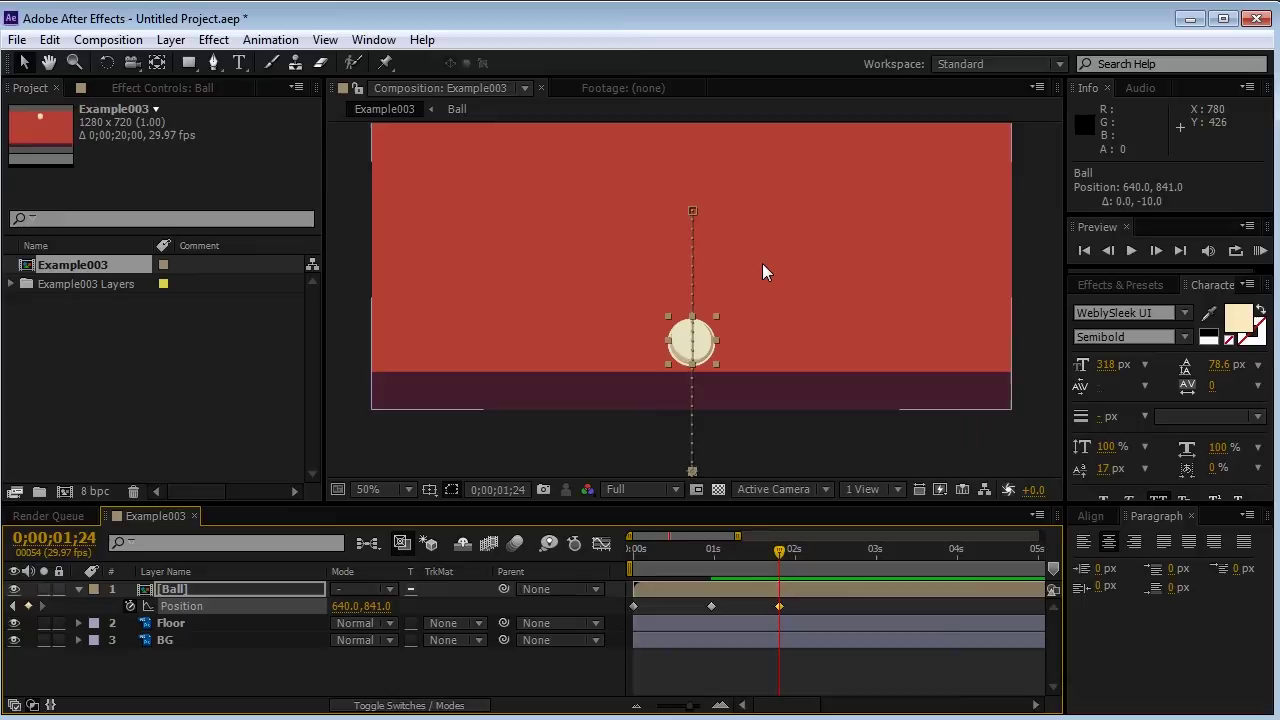
pyautogui.hotkey('shift', 'Up')
pyautogui.hotkey('shift', 'Up')
pyautogui.hotkey('shift', 'Up')
pyautogui.hotkey('shift', 'Up')
pyautogui.hotkey('shift', 'Up')
pyautogui.hotkey('shift', 'Up')
pyautogui.hotkey('shift', 'Up')
pyautogui.hotkey('shift', 'Up')
pyautogui.hotkey('shift', 'Up')
pyautogui.hotkey('shift', 'Up')
pyautogui.hotkey('shift', 'Up')
pyautogui.hotkey('shift', 'Up')
pyautogui.hotkey('shift', 'Up')
pyautogui.hotkey('shift', 'Up')
pyautogui.hotkey('shift', 'Up')
pyautogui.hotkey('shift', 'Up')
pyautogui.hotkey('shift', 'Up')
pyautogui.hotkey('shift', 'Up')
pyautogui.hotkey('shift', 'Up')
pyautogui.hotkey('shift', 'Up')
pyautogui.hotkey('shift', 'Up')
pyautogui.hotkey('shift', 'Up')
pyautogui.hotkey('shift', 'Up')
pyautogui.hotkey('shift', 'Up')
pyautogui.press('Up')
pyautogui.press('Up')
pyautogui.press('Up')
pyautogui.press('Up')
# Copy the floor-contact Position keyframe to 0;00;02;20, and raise the ball to 640, 801 at 0;00;03;16 for a lower rebound
pyautogui.moveTo(779, 549); pyautogui.dragTo(828, 552)
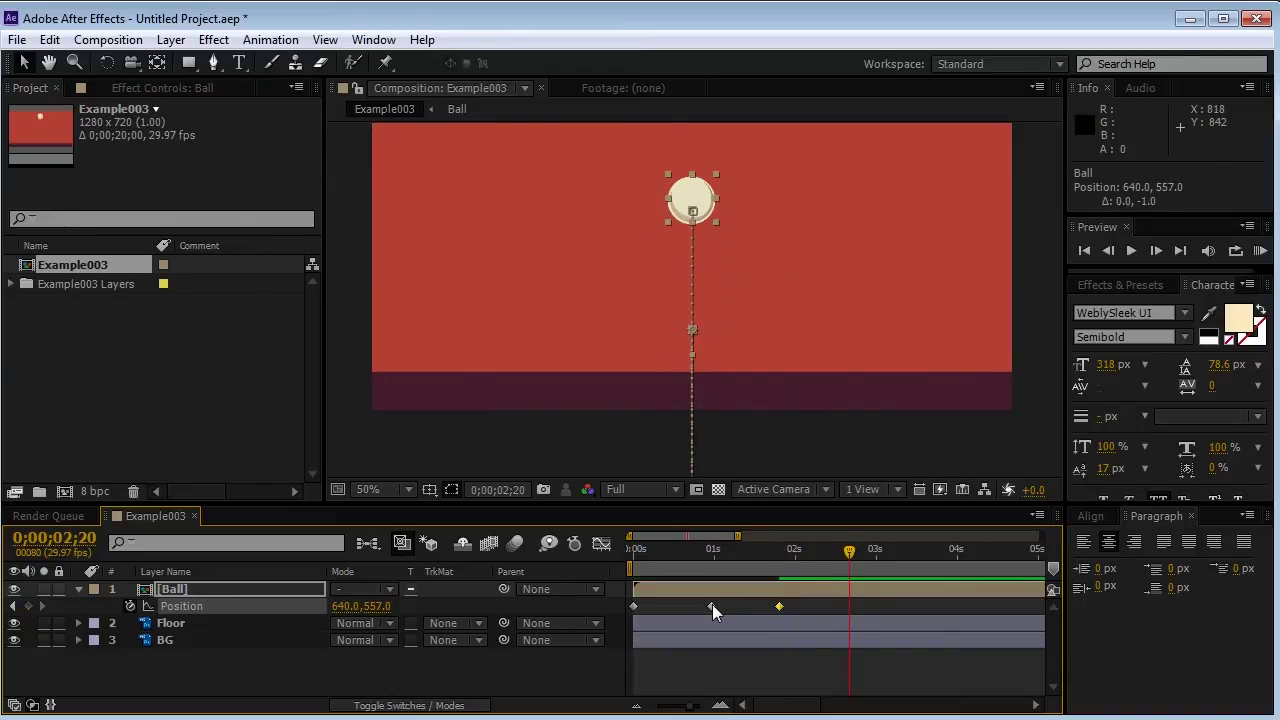
pyautogui.hotkey('ctrl', 'c')
pyautogui.hotkey('ctrl', 'v')
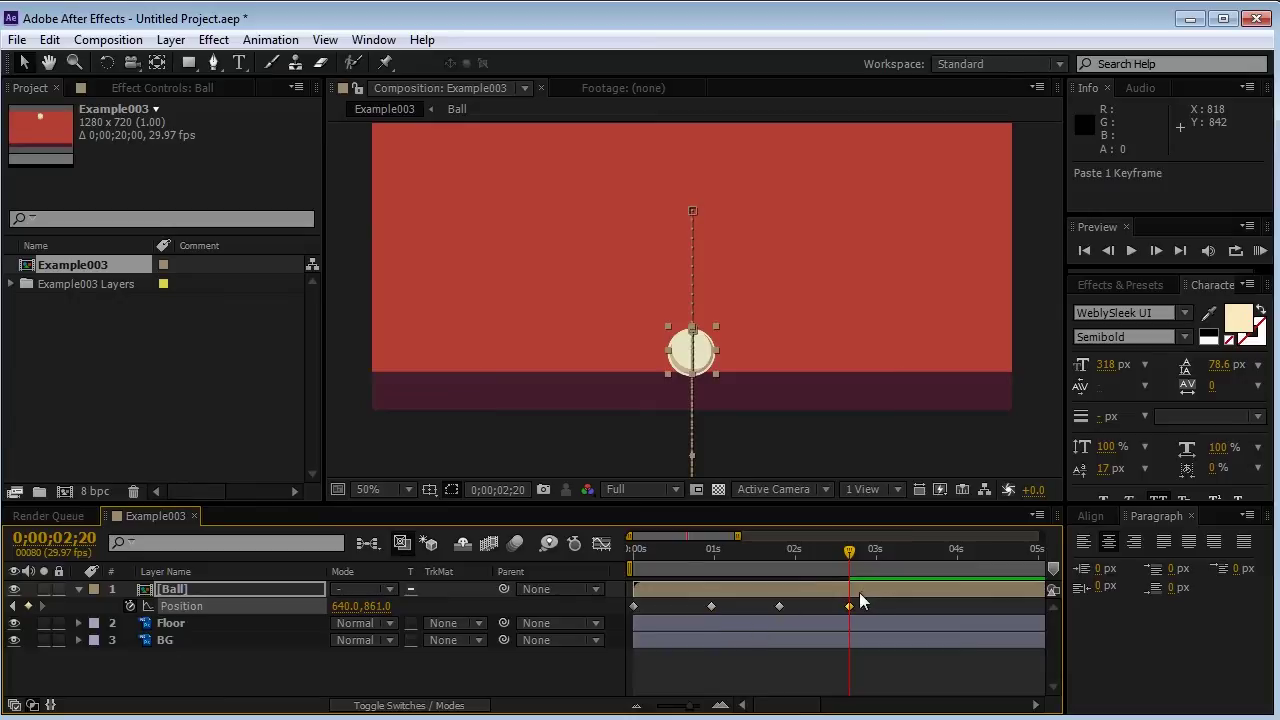
pyautogui.click(920, 557)
pyautogui.hotkey('shift', 'Up')
pyautogui.hotkey('shift', 'Up')
pyautogui.hotkey('shift', 'Up')
pyautogui.hotkey('shift', 'Up')
pyautogui.hotkey('shift', 'Up')
pyautogui.hotkey('shift', 'Up')
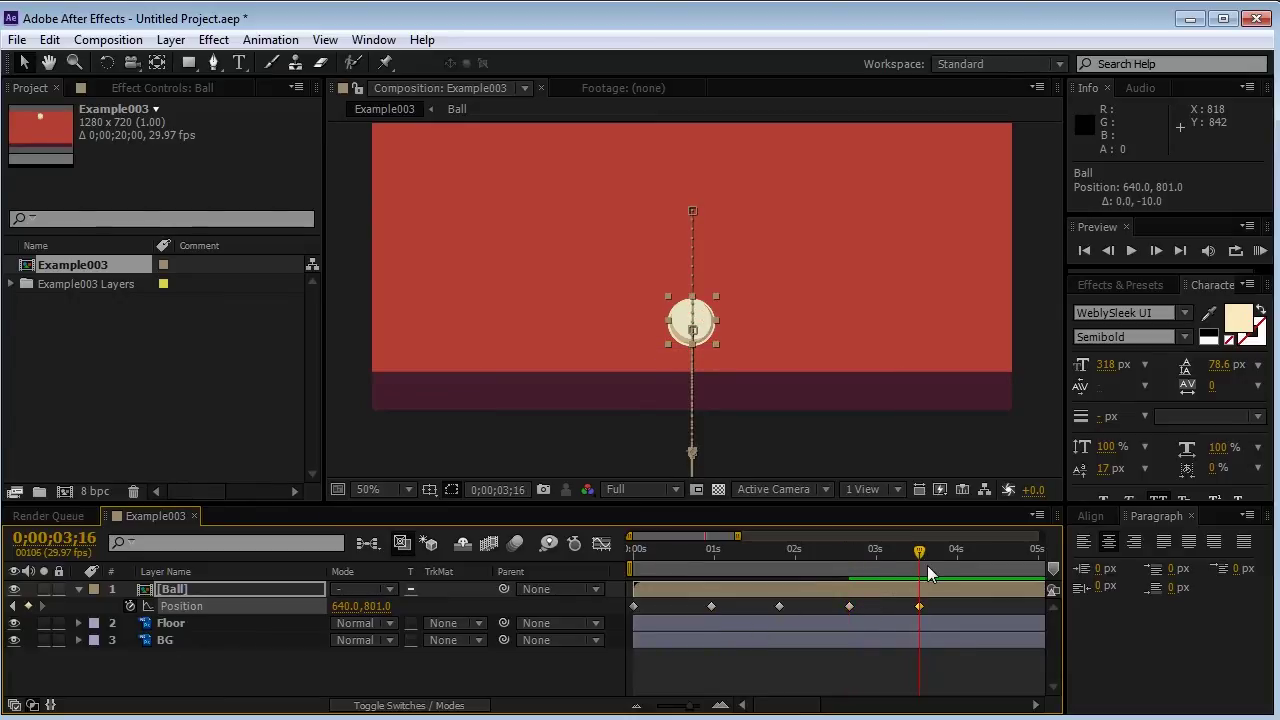
# Paste floor-contact keyframes just after four seconds and at 0;00;04;27, with a small rise to 640, 849 at 0;00;04;21 between them, and preview
pyautogui.moveTo(929, 563); pyautogui.dragTo(982, 568)
pyautogui.hotkey('ctrl', 'v')
pyautogui.moveTo(981, 630); pyautogui.dragTo(807, 616)
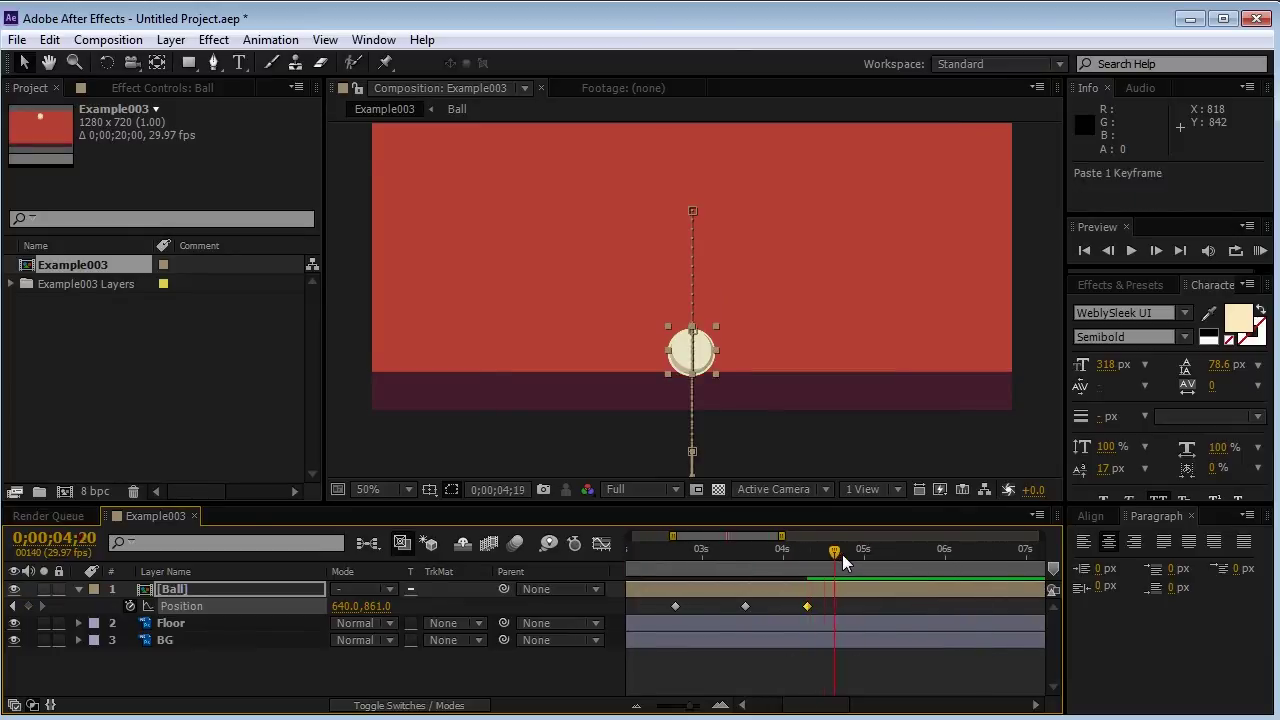
pyautogui.hotkey('ctrl', 'v')
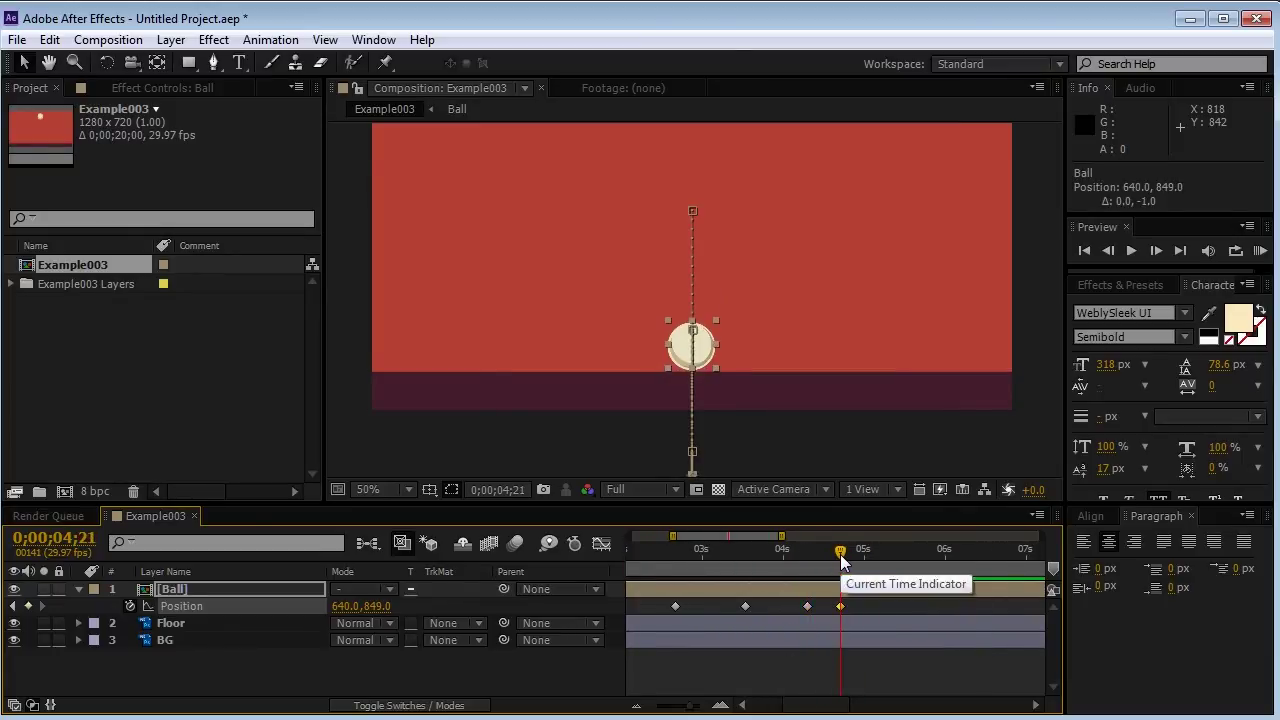
pyautogui.moveTo(840, 554)
pyautogui.mouseDown()
pyautogui.moveTo(877, 558)
pyautogui.moveTo(856, 562)
pyautogui.mouseUp()
pyautogui.hotkey('ctrl', 'v')
pyautogui.click(853, 656)
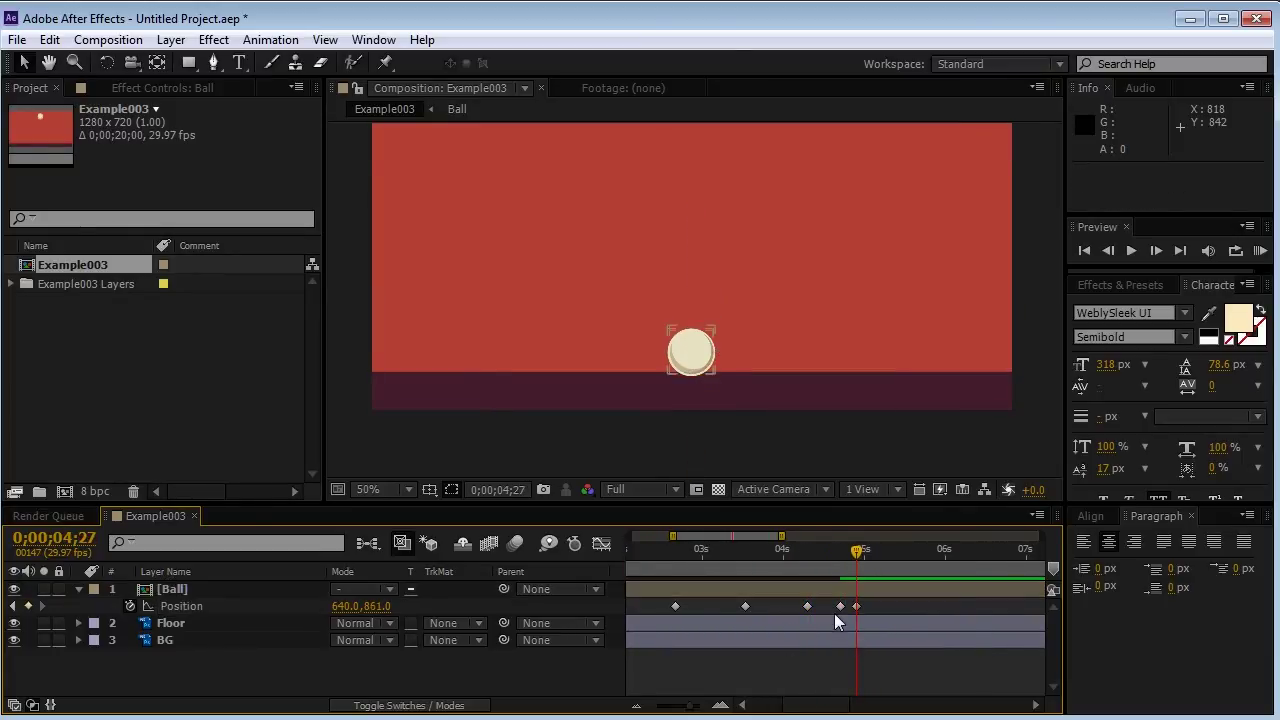
pyautogui.press('KP_0')
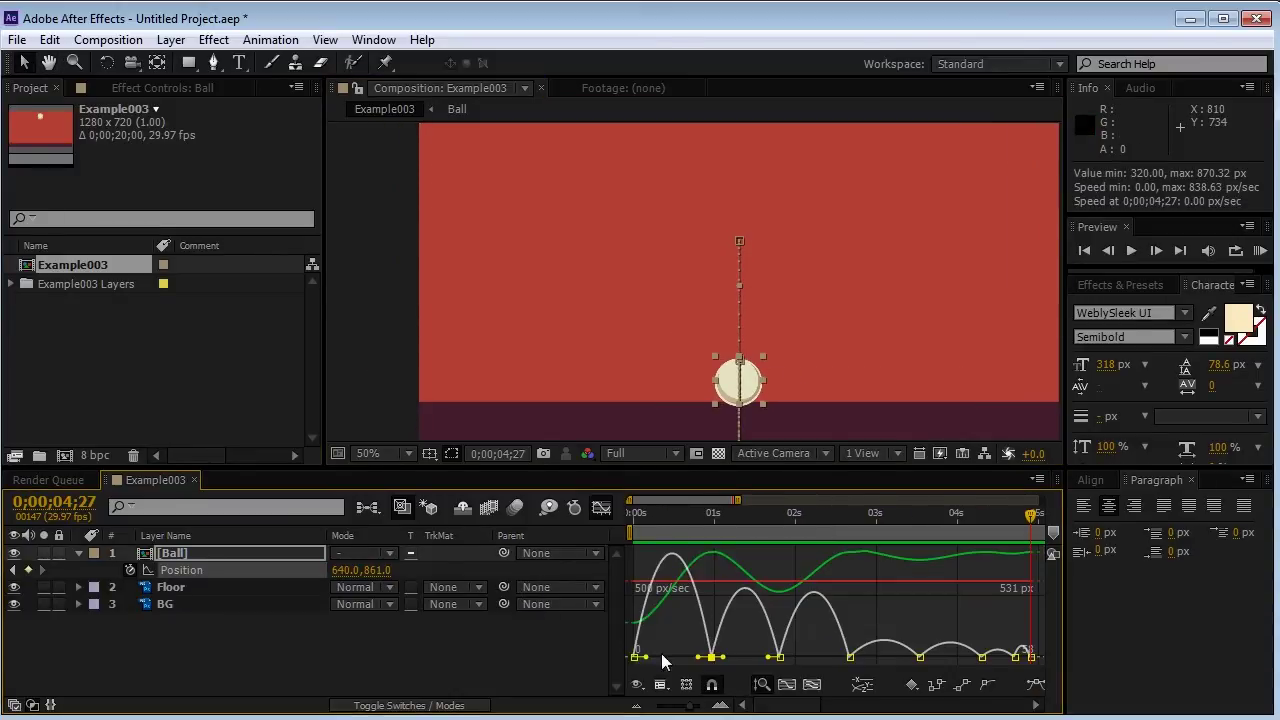
# Lengthen the outgoing speed handle of Ball's first Position keyframe, reshape the handles of the first rebound, and preview the motion
pyautogui.moveTo(647, 657); pyautogui.dragTo(713, 658)
pyautogui.press('KP_0')
pyautogui.press('KP_0')
pyautogui.click(720, 706)
pyautogui.moveTo(793, 706); pyautogui.dragTo(755, 704)
pyautogui.moveTo(813, 658); pyautogui.dragTo(796, 660)
pyautogui.click(926, 658)
pyautogui.moveTo(903, 657); pyautogui.dragTo(857, 659)
pyautogui.moveTo(647, 513); pyautogui.dragTo(846, 525)
pyautogui.press('KP_0')
pyautogui.press('KP_0')
# Fine-tune the incoming and outgoing speed handles between floor contact and peak of the early rebounds, scrubbing to check the motion
pyautogui.moveTo(857, 658); pyautogui.dragTo(879, 659)
pyautogui.moveTo(770, 706); pyautogui.dragTo(786, 706)
pyautogui.moveTo(806, 658); pyautogui.dragTo(817, 660)
pyautogui.moveTo(897, 658); pyautogui.dragTo(873, 659)
pyautogui.moveTo(703, 515); pyautogui.dragTo(852, 517)
pyautogui.moveTo(874, 658); pyautogui.dragTo(917, 659)
pyautogui.moveTo(816, 658); pyautogui.dragTo(830, 658)
pyautogui.moveTo(709, 517); pyautogui.dragTo(837, 519)
pyautogui.moveTo(830, 658); pyautogui.dragTo(835, 659)
# Adjust the speed handles on either side of the next rebound keyframe in Ball's Position graph, scrubbing through the bounce
pyautogui.moveTo(786, 707)
pyautogui.mouseDown()
pyautogui.moveTo(797, 711)
pyautogui.moveTo(785, 715)
pyautogui.mouseUp()
pyautogui.click(638, 707)
pyautogui.moveTo(798, 518); pyautogui.dragTo(892, 518)
pyautogui.click(953, 658)
pyautogui.moveTo(892, 658); pyautogui.dragTo(880, 658)
pyautogui.moveTo(822, 518); pyautogui.dragTo(1016, 518)
pyautogui.click(953, 658)
pyautogui.moveTo(1010, 658); pyautogui.dragTo(1017, 660)
# Refine the speed handles of the final small bounces, compress Ball's Position keyframes into about 2.3 seconds, and preview
pyautogui.moveTo(770, 706); pyautogui.dragTo(790, 706)
pyautogui.moveTo(888, 517); pyautogui.dragTo(900, 518)
pyautogui.click(894, 657)
pyautogui.click(930, 658)
pyautogui.press('=')
pyautogui.press('=')
pyautogui.moveTo(998, 658); pyautogui.dragTo(966, 662)
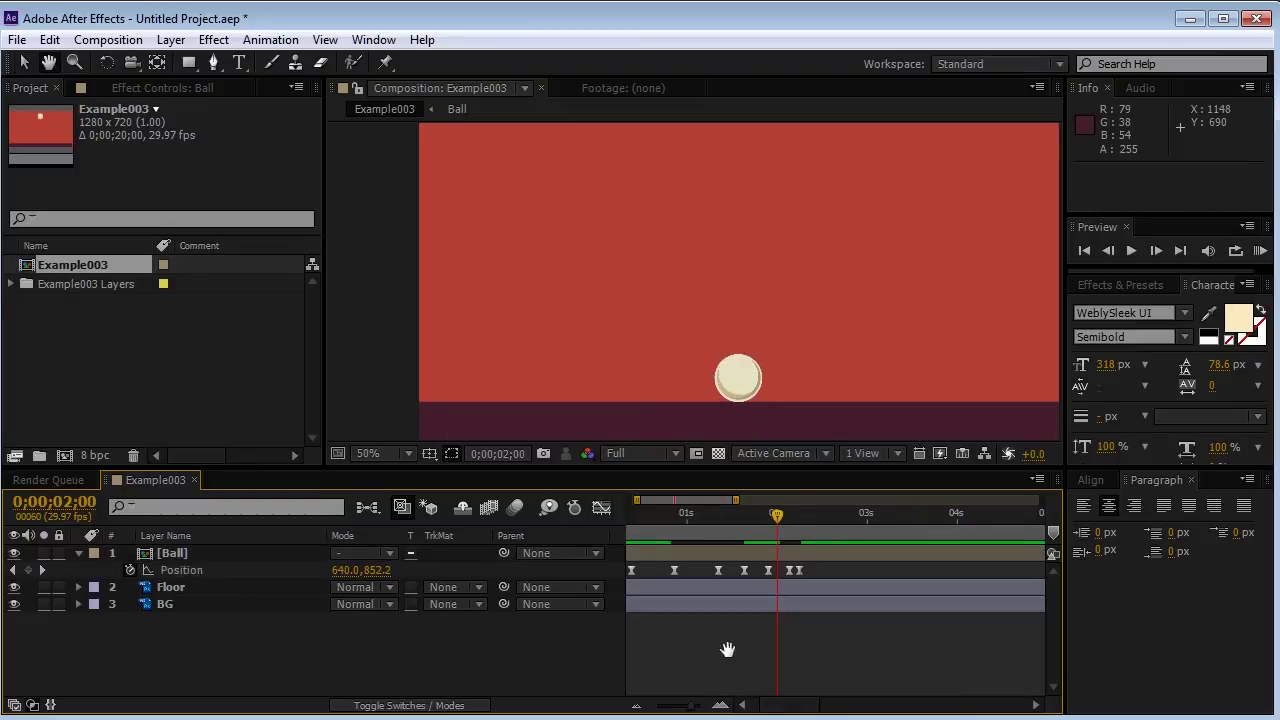
pyautogui.press('KP_0')
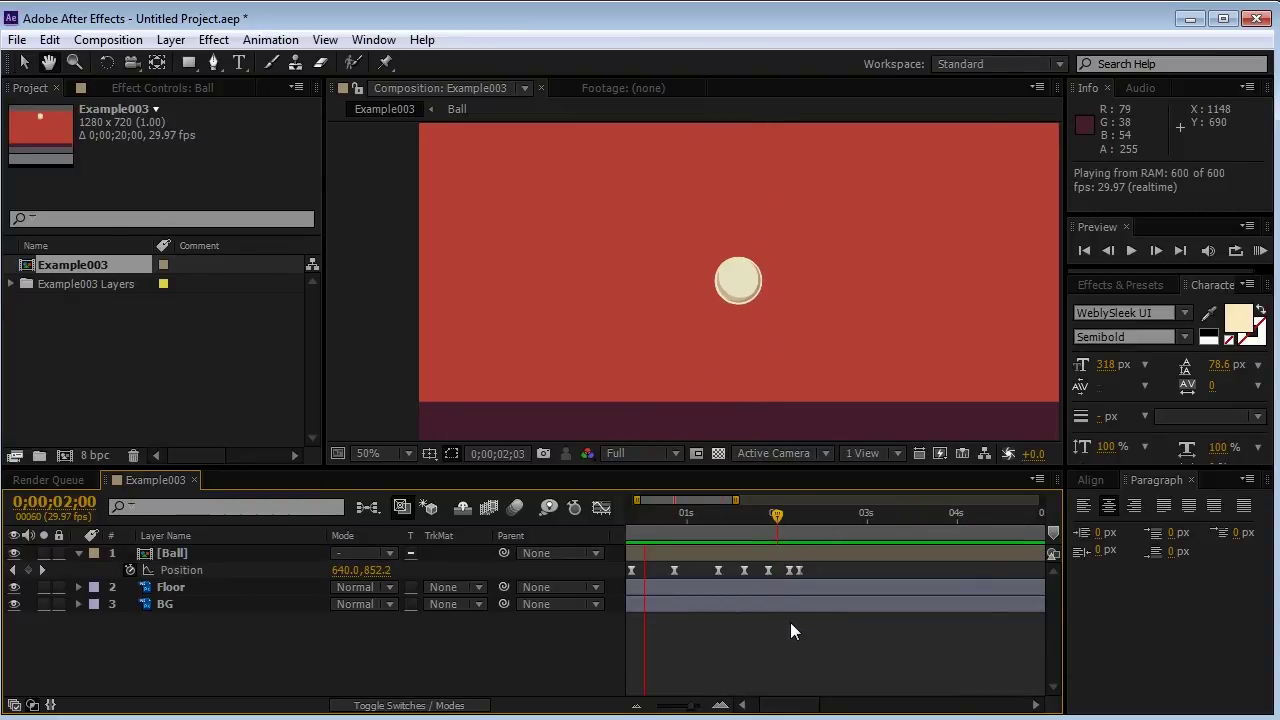
pyautogui.press('space')
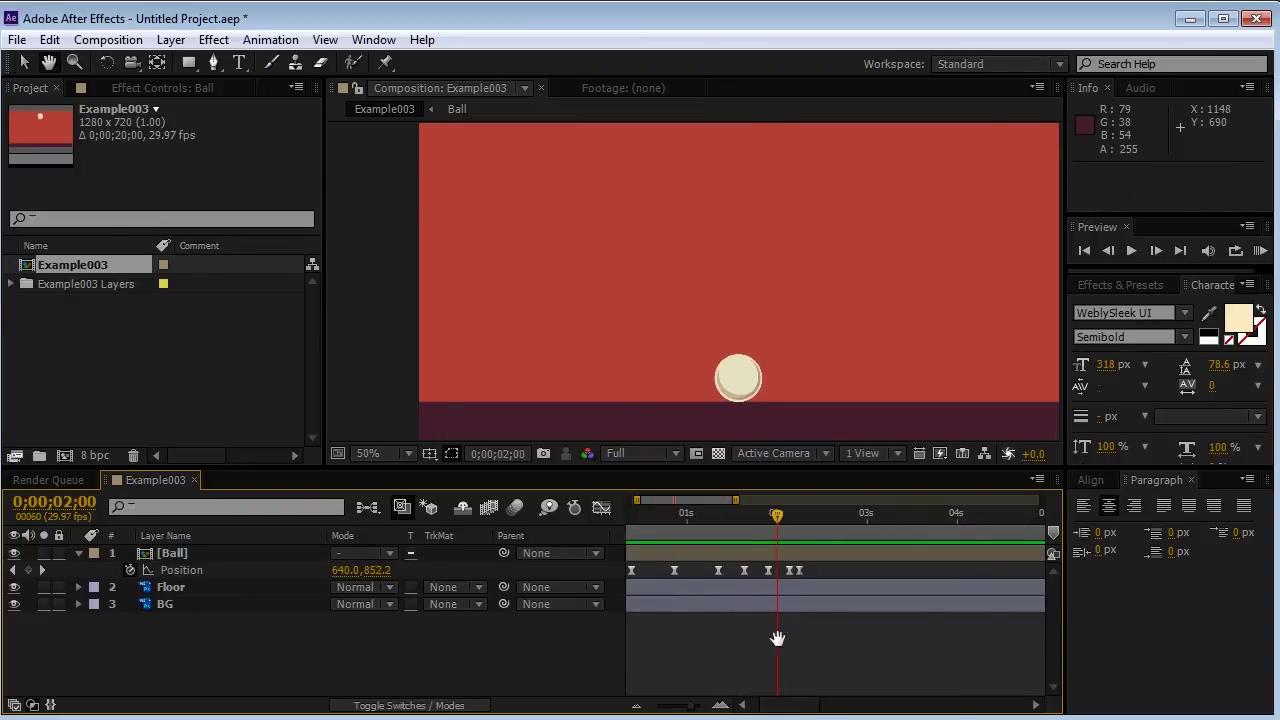
pyautogui.press('KP_0')
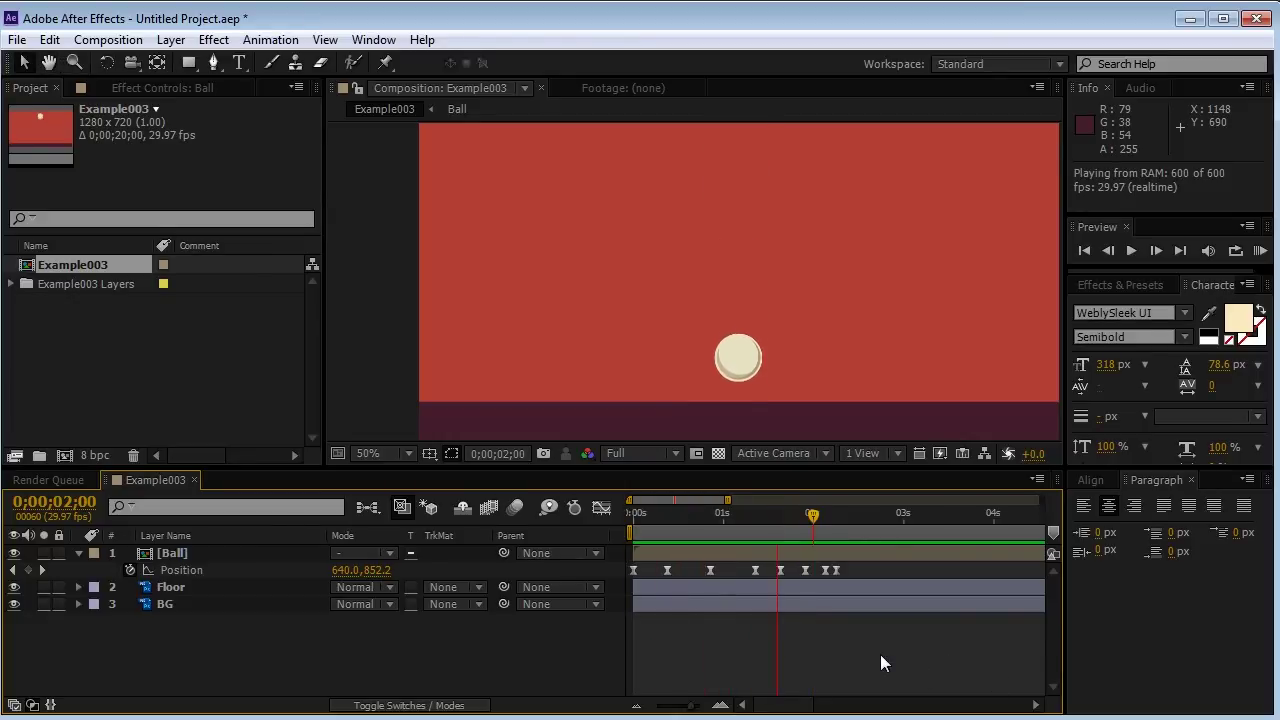
pyautogui.press('space')
# Add two smaller, time-offset copies of the ball on either side of the original, seat them on the floor, and preview all three
pyautogui.moveTo(786, 371); pyautogui.dragTo(787, 401)
pyautogui.press('KP_0')
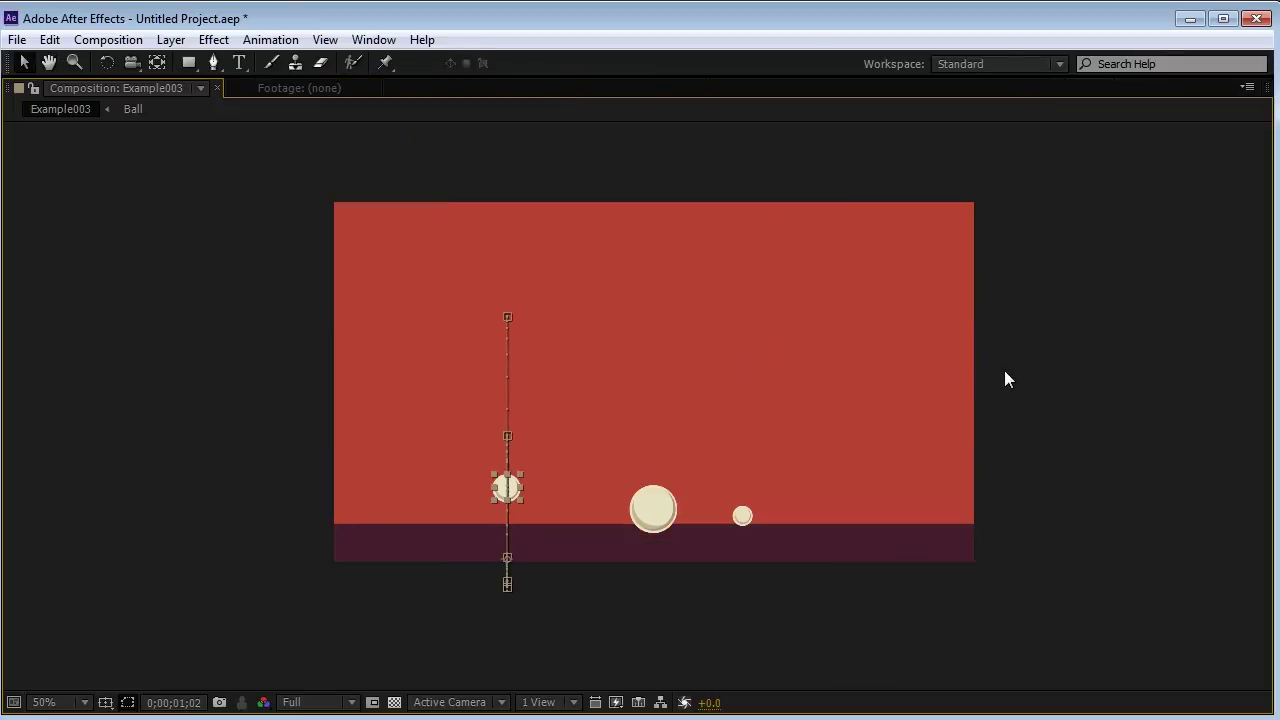
pyautogui.click(1005, 371)
pyautogui.scroll(1, 1005, 371)
pyautogui.press('KP_0')
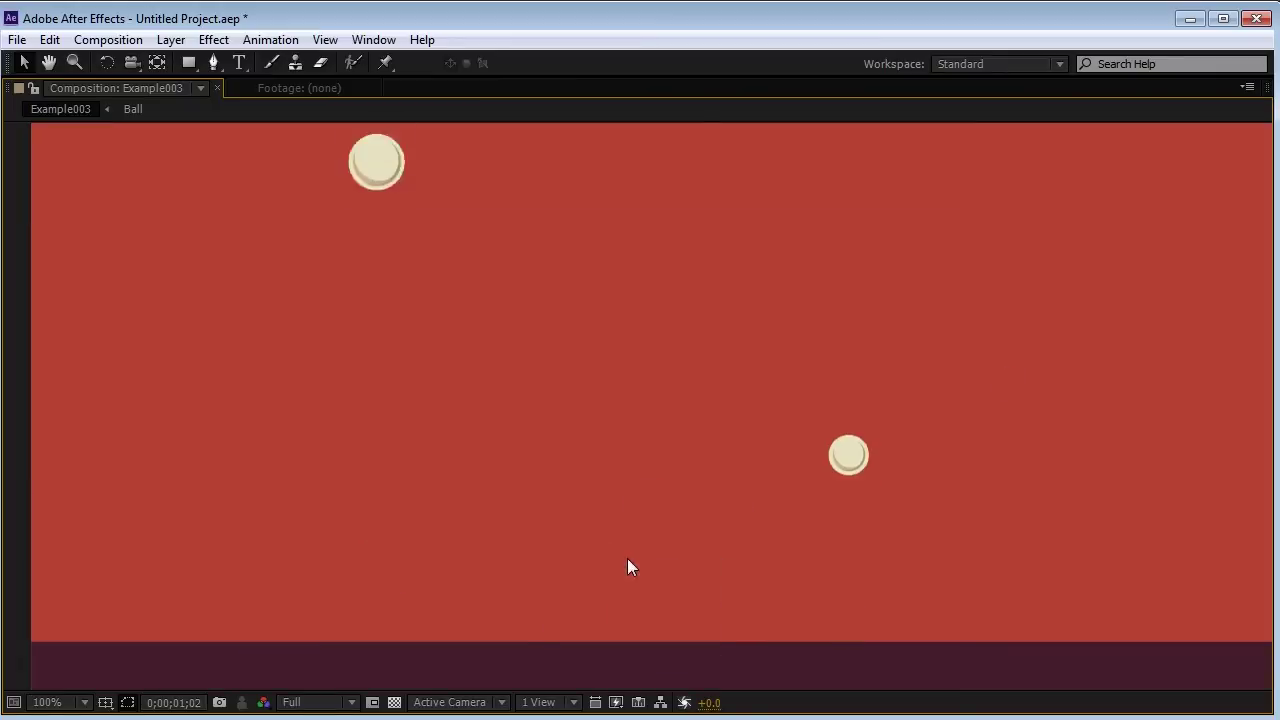
pyautogui.press(',')
pyautogui.press(',')
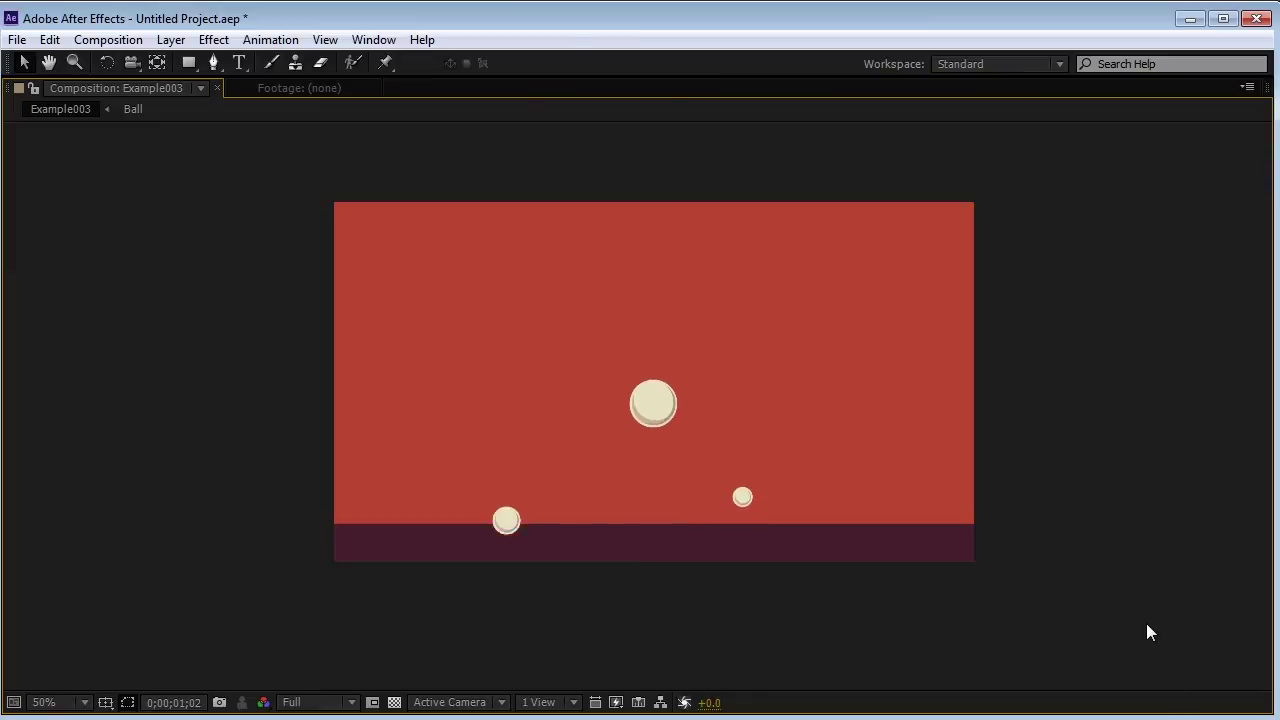
# Review the finished three-ball bounce in the maximized composition view, at both 100% and 50% magnification
pyautogui.press('`')
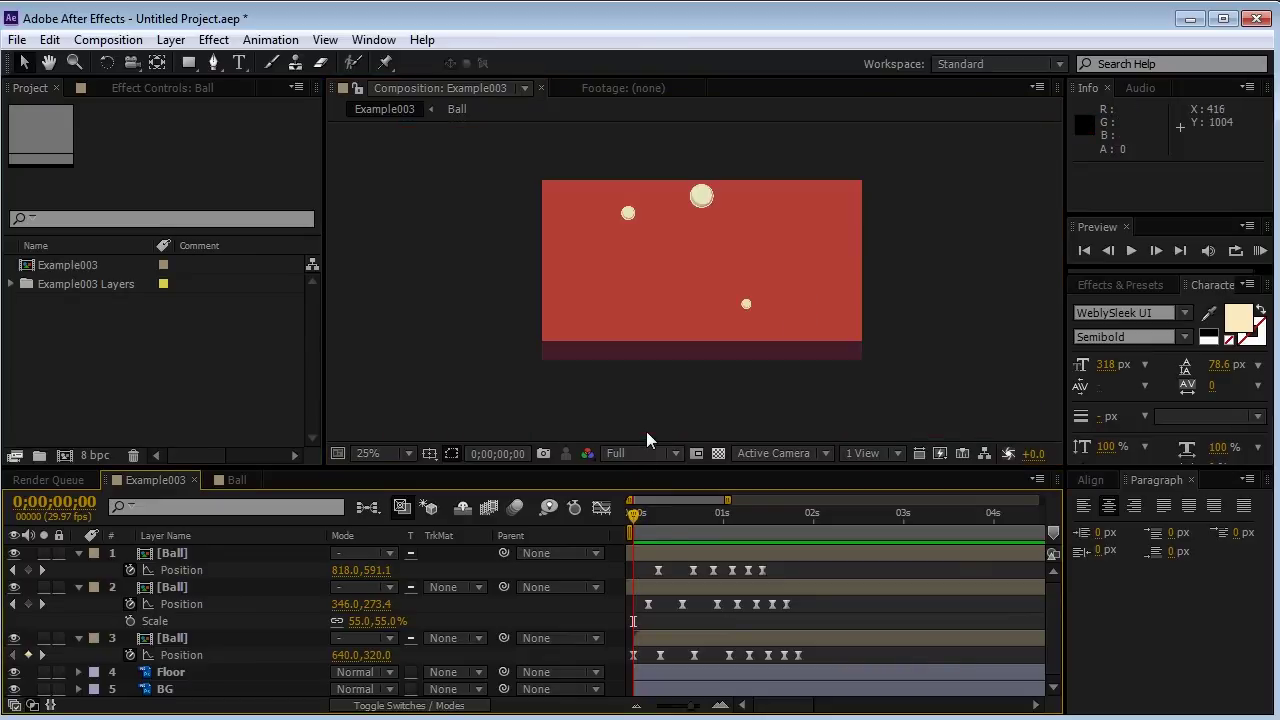
pyautogui.press('`')
pyautogui.click(1003, 371)
pyautogui.scroll(1, 1004, 370)
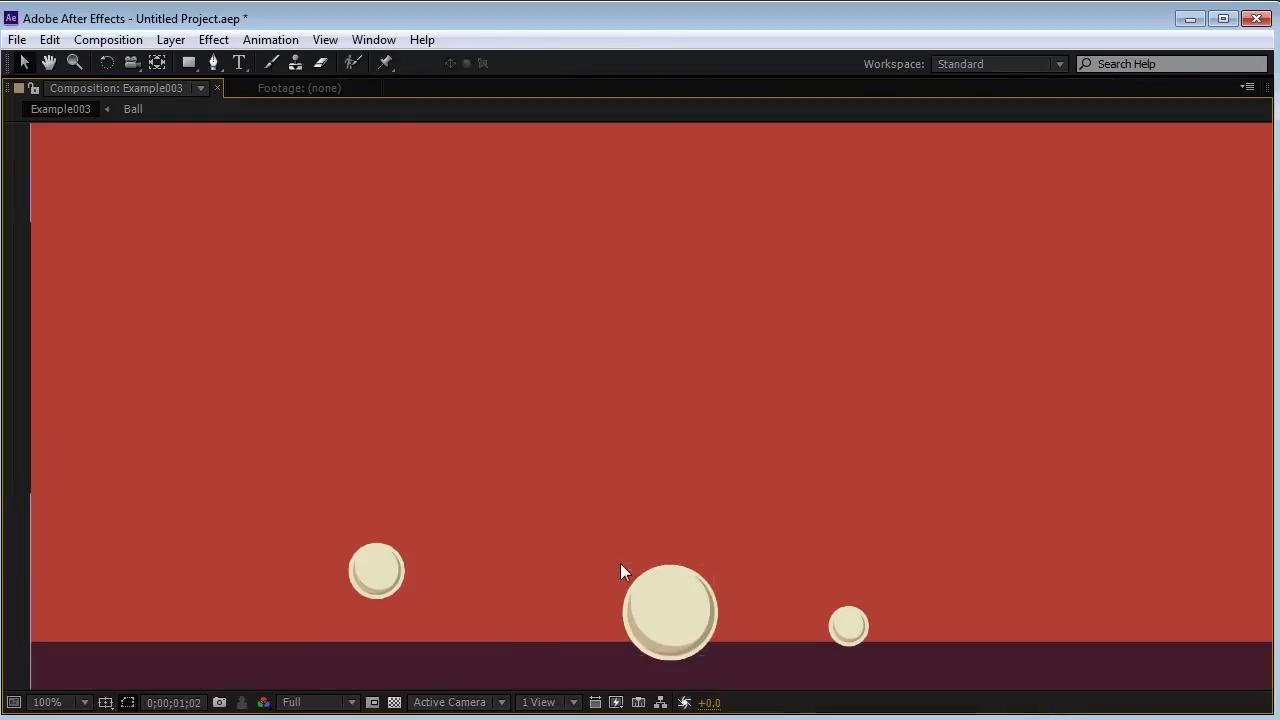
pyautogui.press('space')
pyautogui.press('space')
pyautogui.press(',')
pyautogui.press('space')
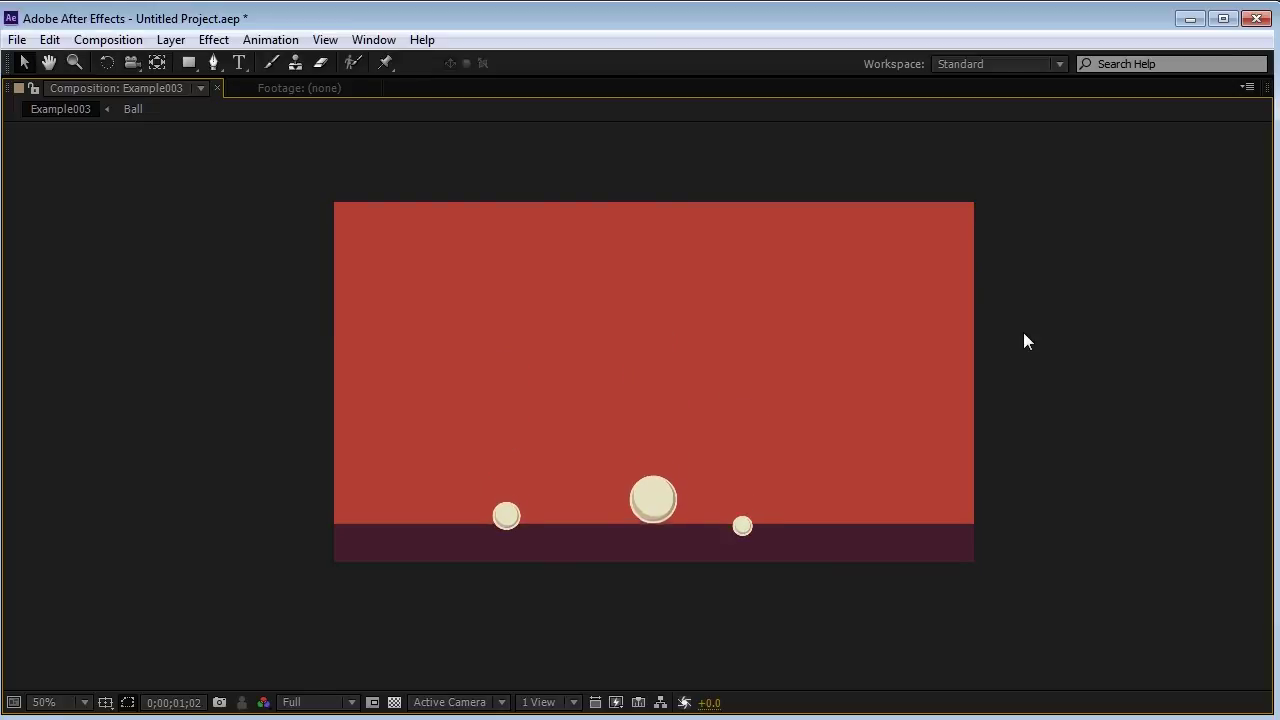